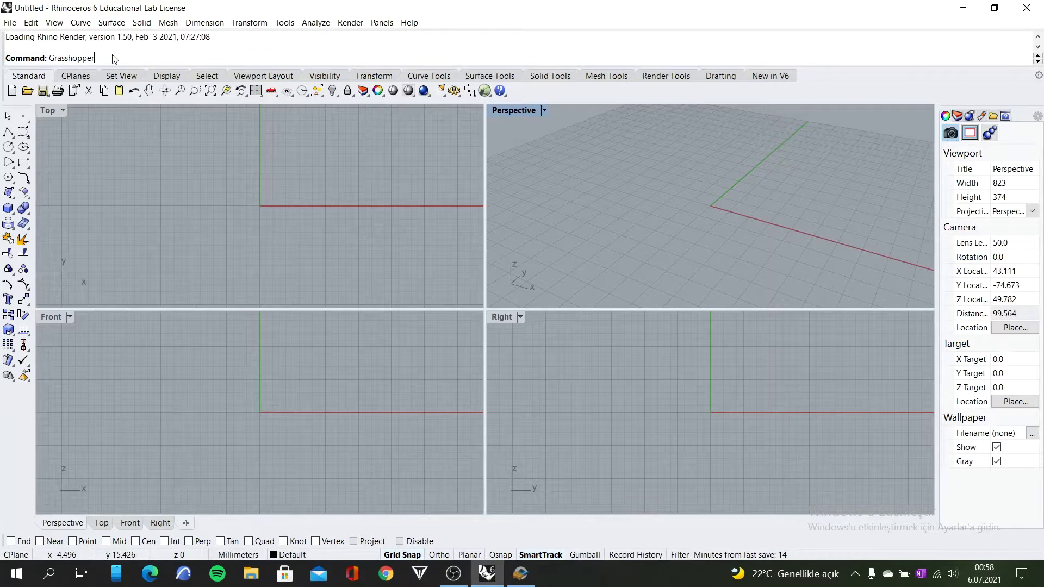
- Launch Grasshopper from Rhino and start a new blank definition, dismissing the getting-started browser
key("Return")
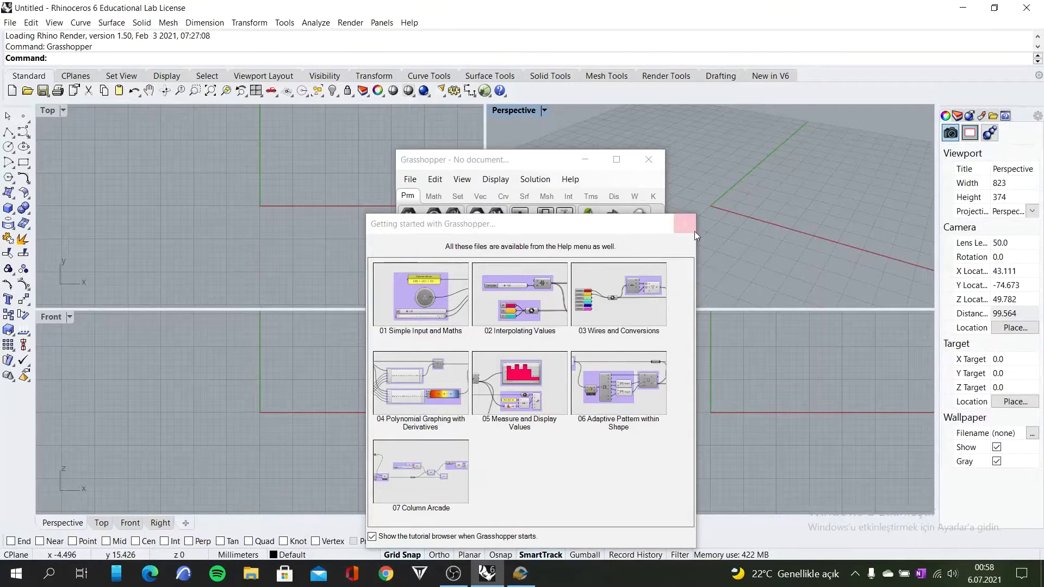
left_click(684, 223)
left_click(410, 179)
left_click(435, 194)
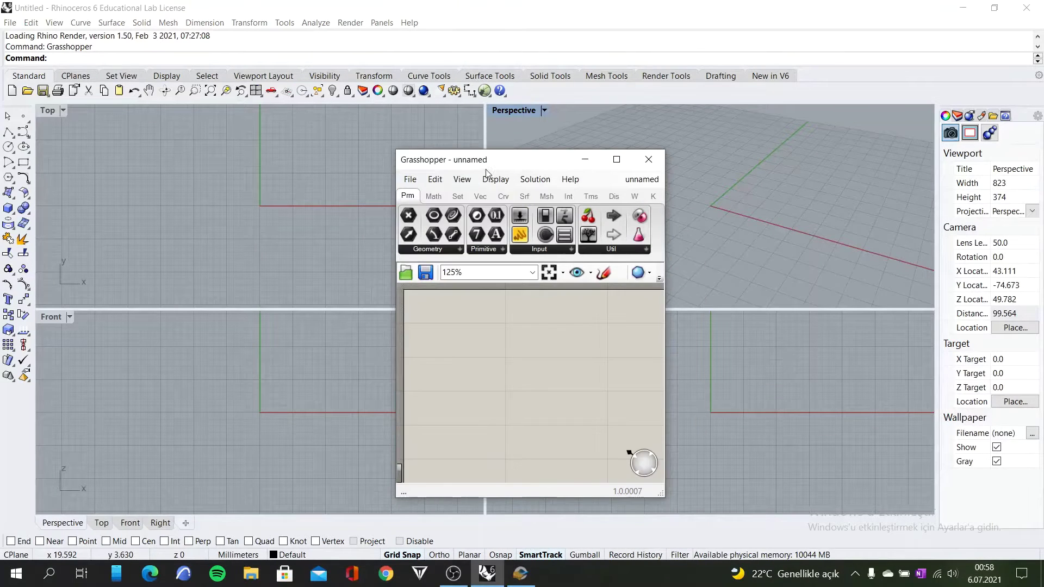
left_click_drag(486, 170, 548, 176)
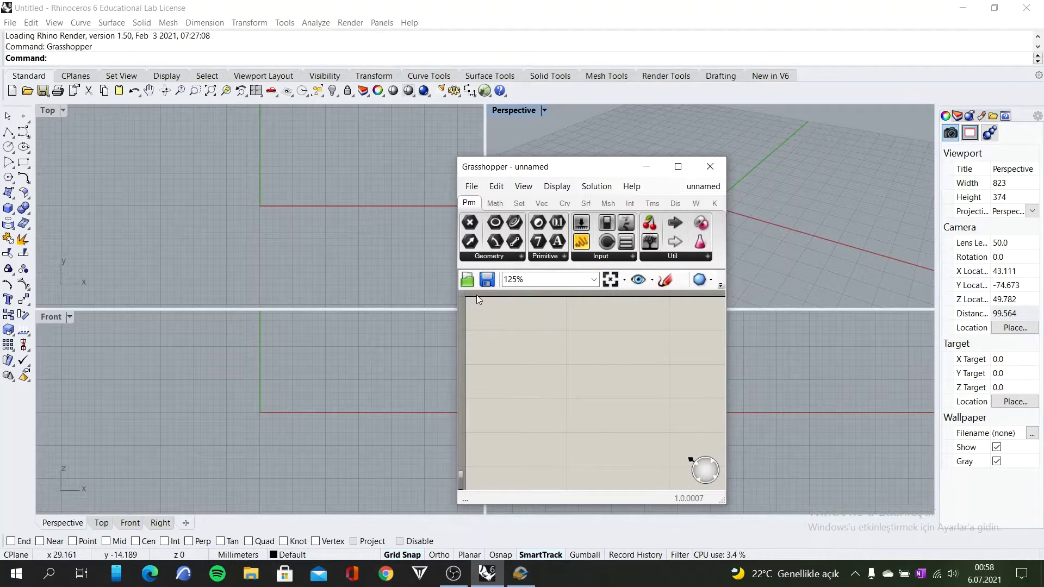
- Add a Rectangle component to the empty canvas, leaving room beside its inputs
scroll(478, 299, "up", 3)
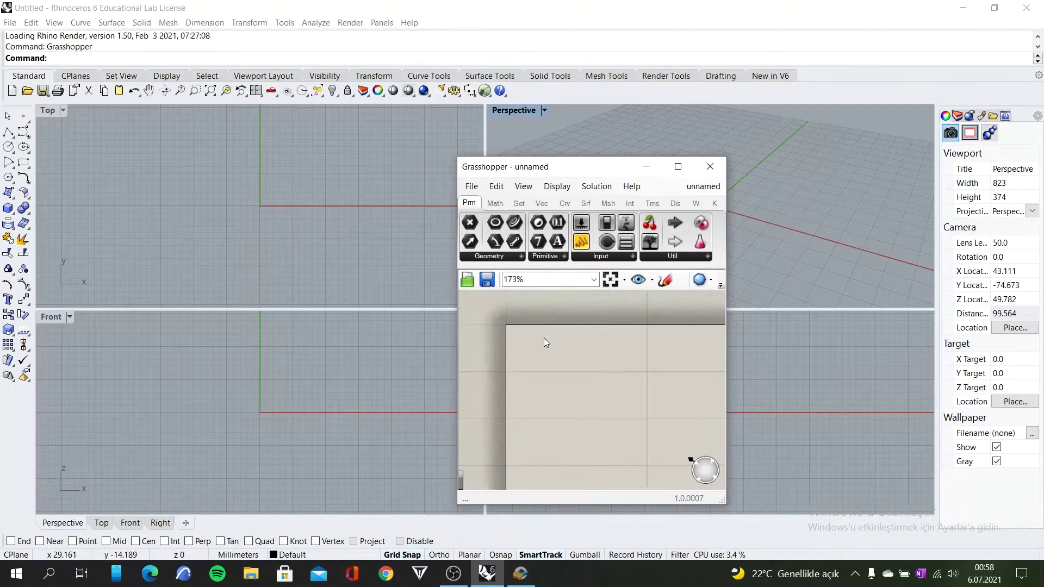
double_click(563, 368)
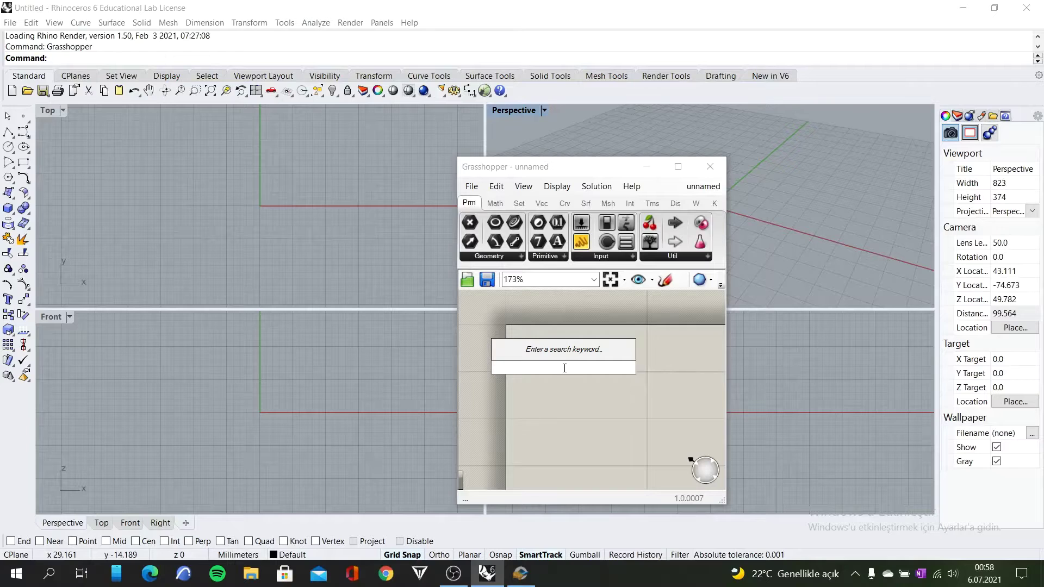
type("rect")
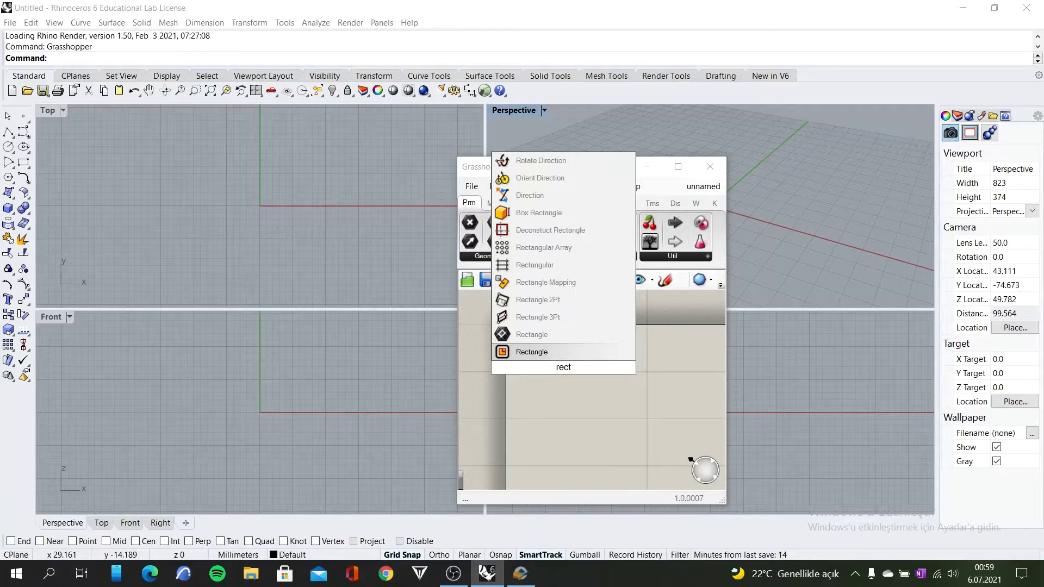
left_click(557, 348)
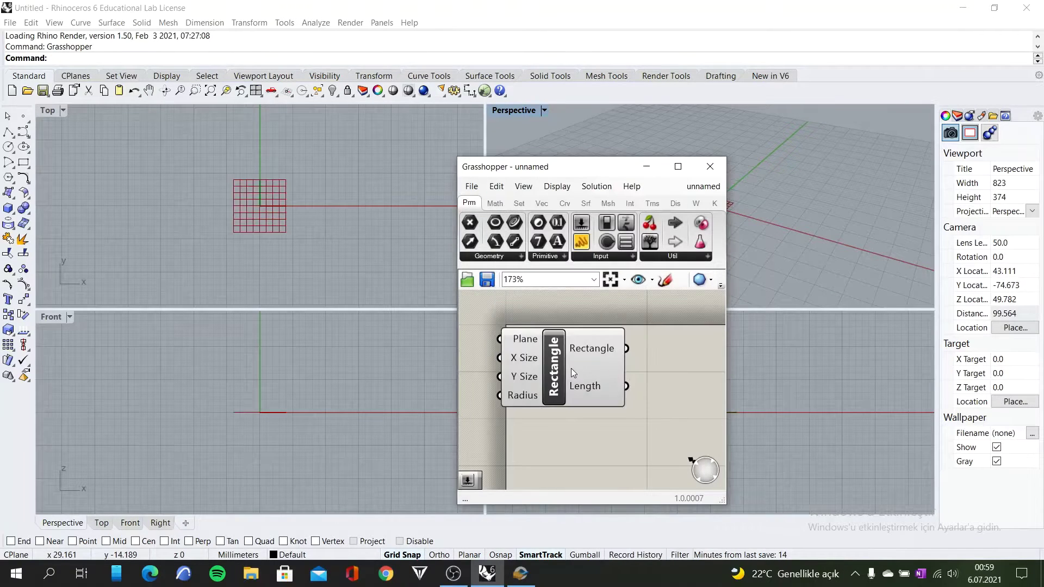
left_click_drag(571, 368, 701, 377)
- Add a number slider with value 50 and connect it to both the X Size and Y Size inputs of the Rectangle
double_click(533, 383)
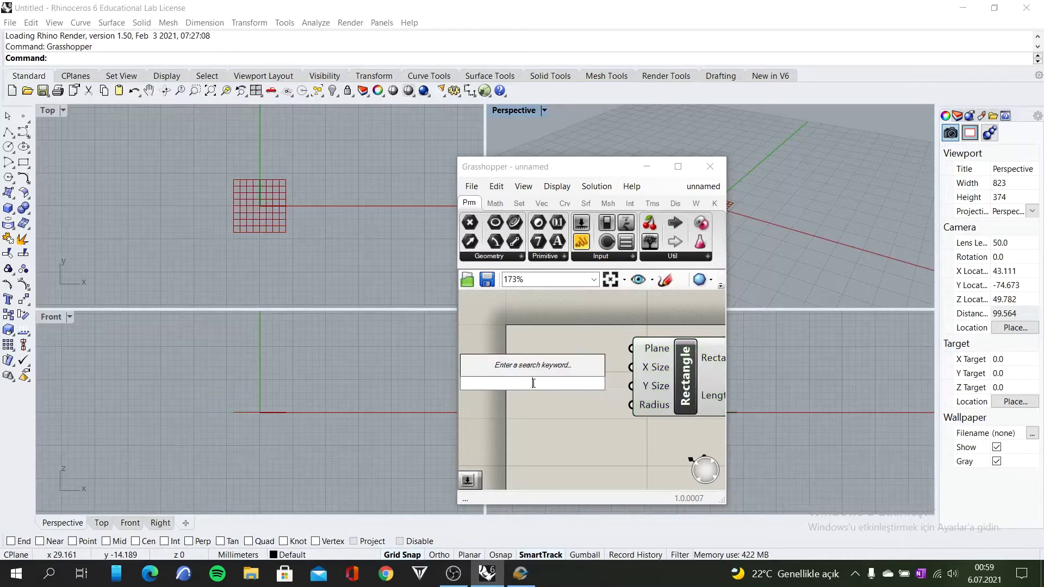
type("50")
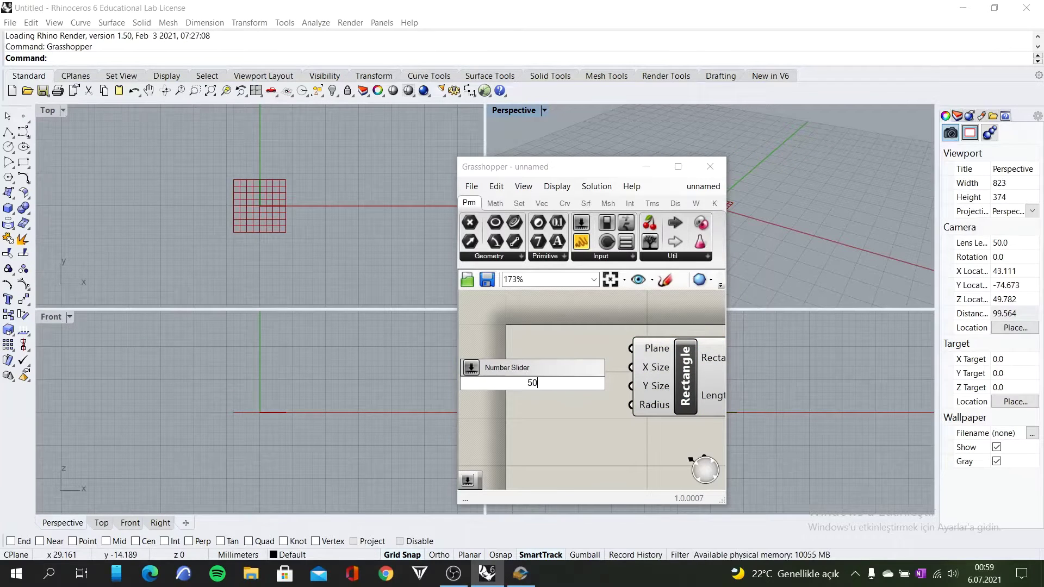
key("Return")
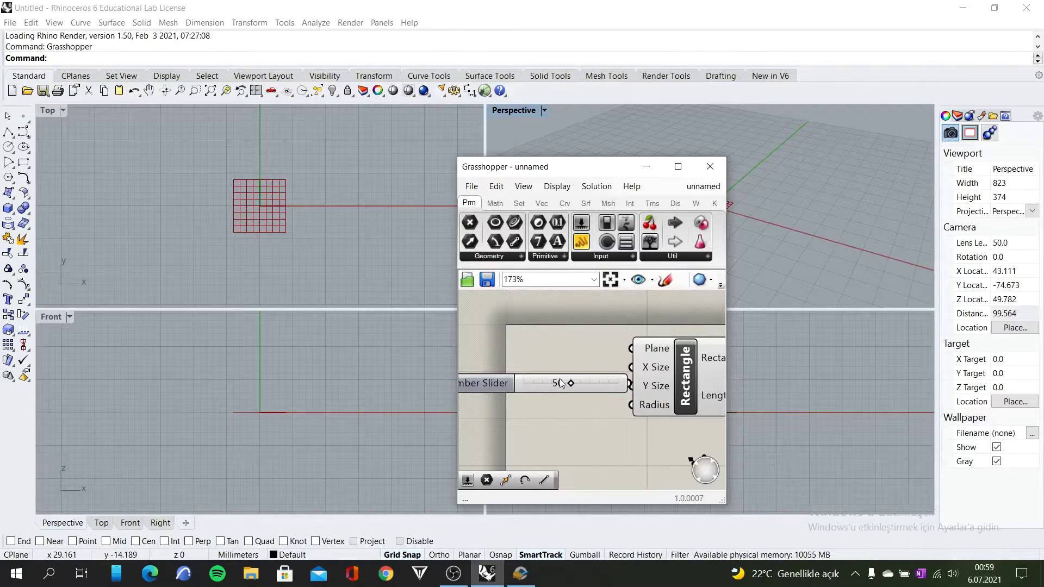
left_click_drag(528, 385, 488, 366)
mouse_move(591, 369)
left_mouse_down()
mouse_move(631, 367)
mouse_move(596, 373)
mouse_move(631, 386)
mouse_move(591, 389)
mouse_move(586, 379)
left_mouse_up()
left_click(327, 253)
scroll(327, 253, "down", 3)
scroll(327, 252, "down", 1)
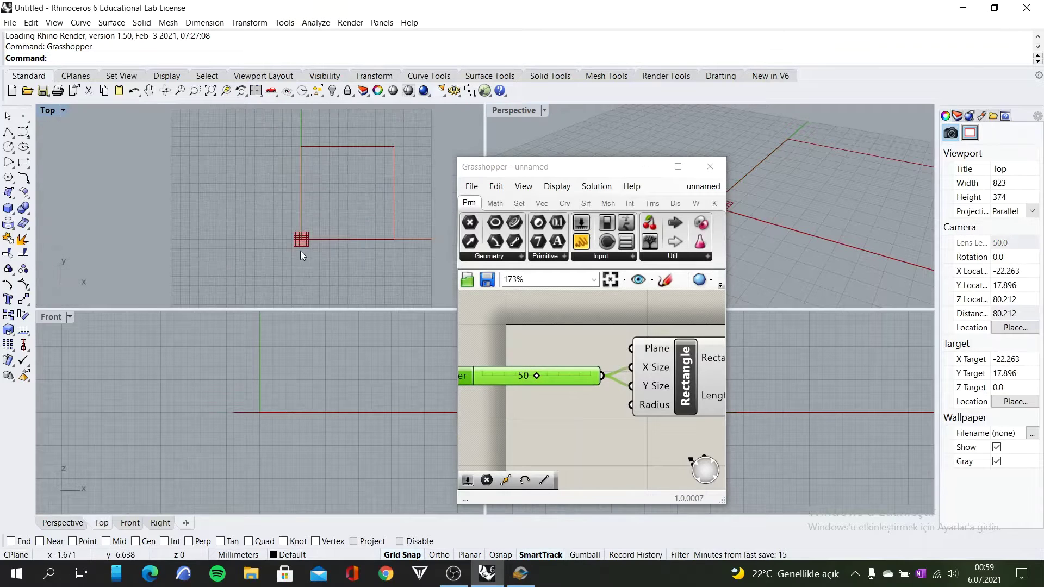
scroll(386, 158, "up", 1)
scroll(542, 379, "down", 4)
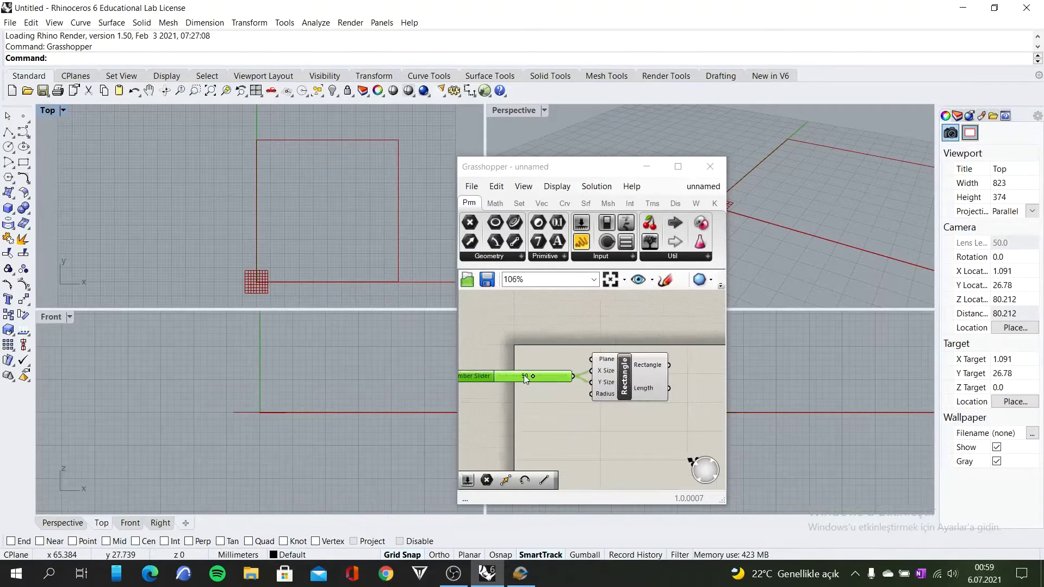
- Add an Extrude component and connect the Rectangle output to its Base input
left_click(629, 375)
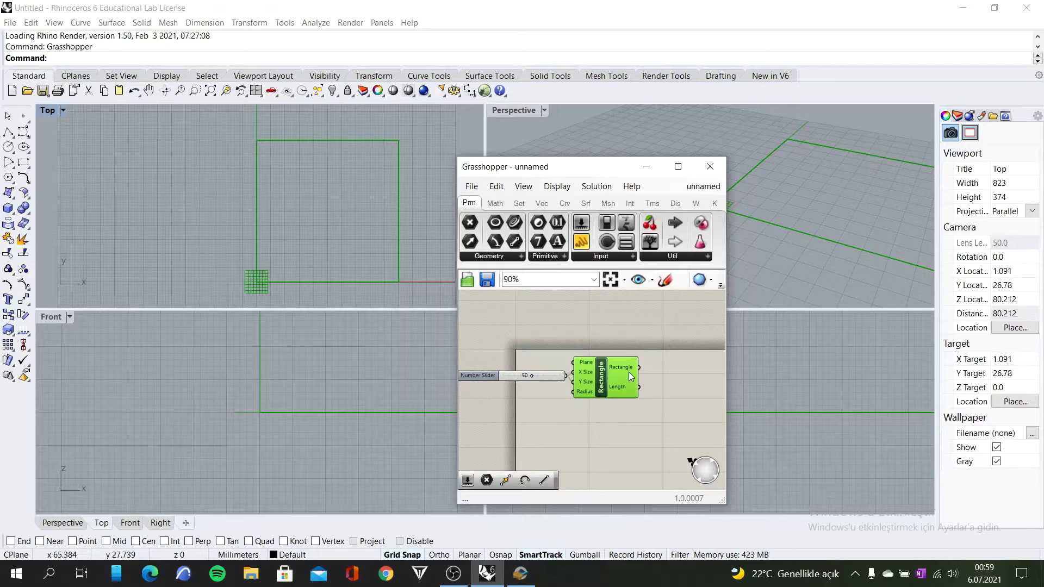
double_click(675, 377)
type("ex")
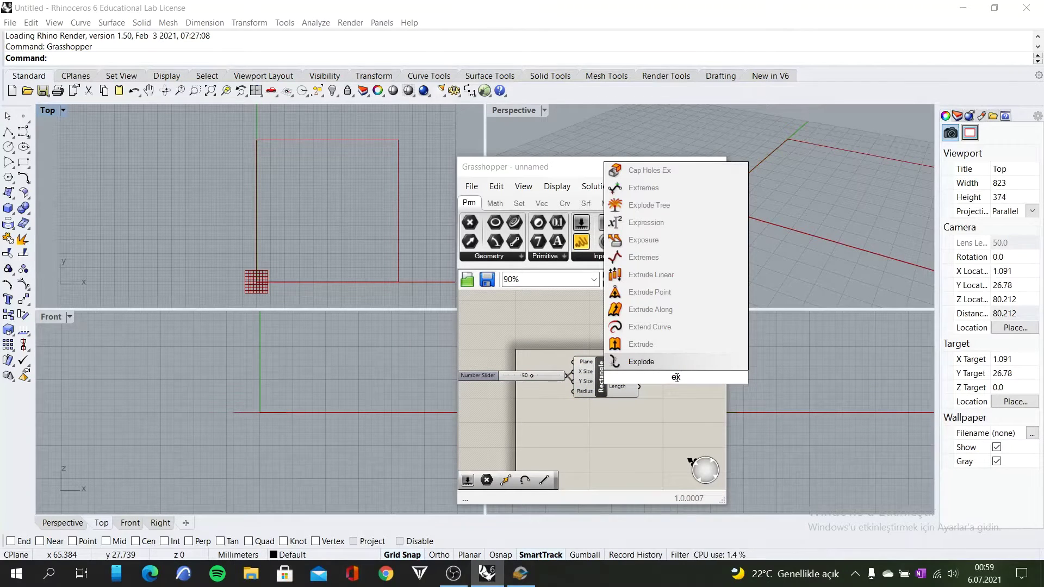
left_click(663, 349)
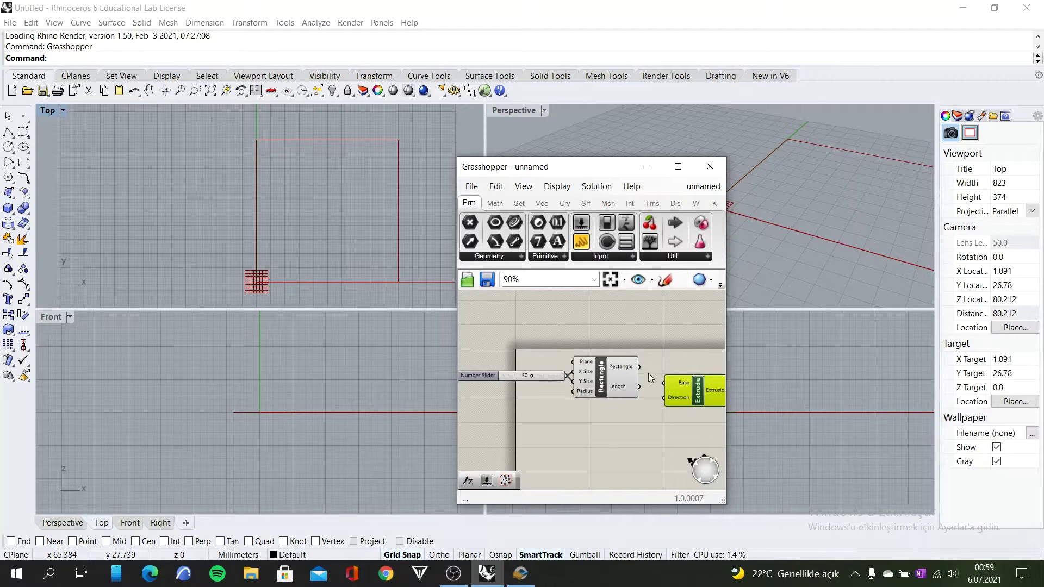
left_click_drag(641, 367, 674, 373)
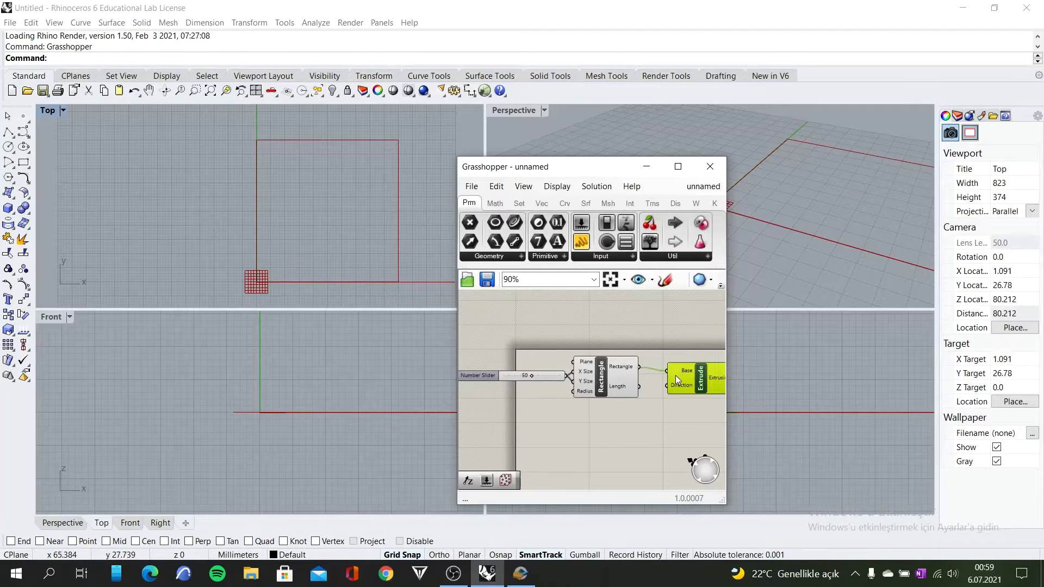
- Add a Unit Z vector component and connect its output to the Direction input of Extrude
double_click(639, 431)
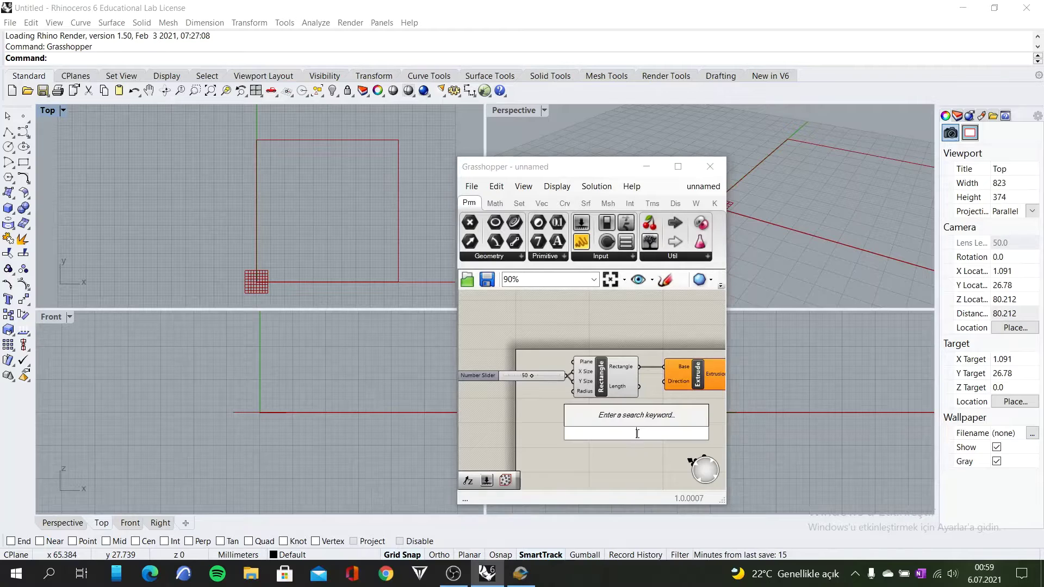
type("z")
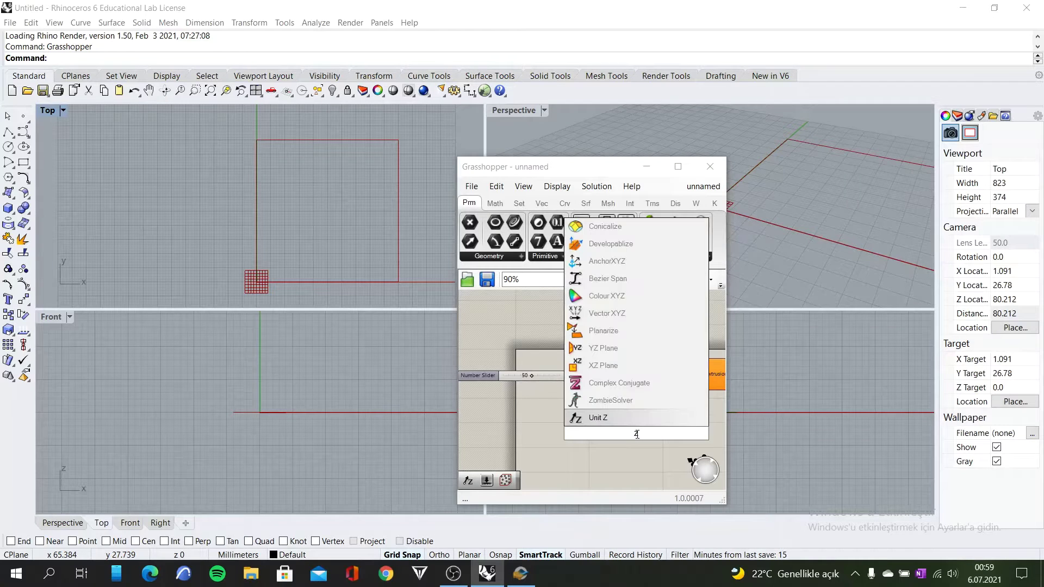
left_click(647, 417)
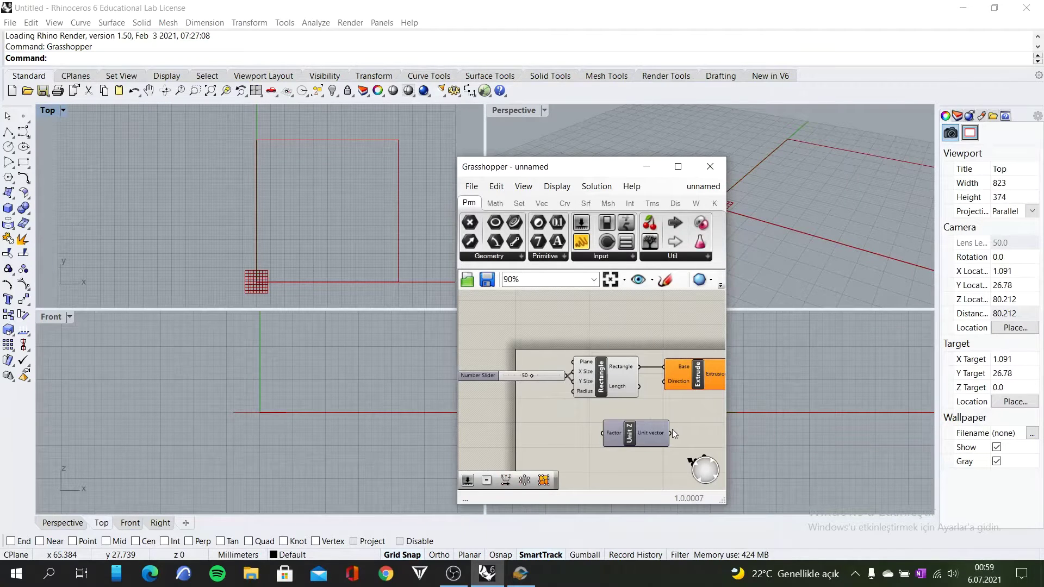
left_click_drag(673, 433, 665, 383)
- Add a number slider with value 0 and connect it to the Factor input of Unit Z
double_click(564, 435)
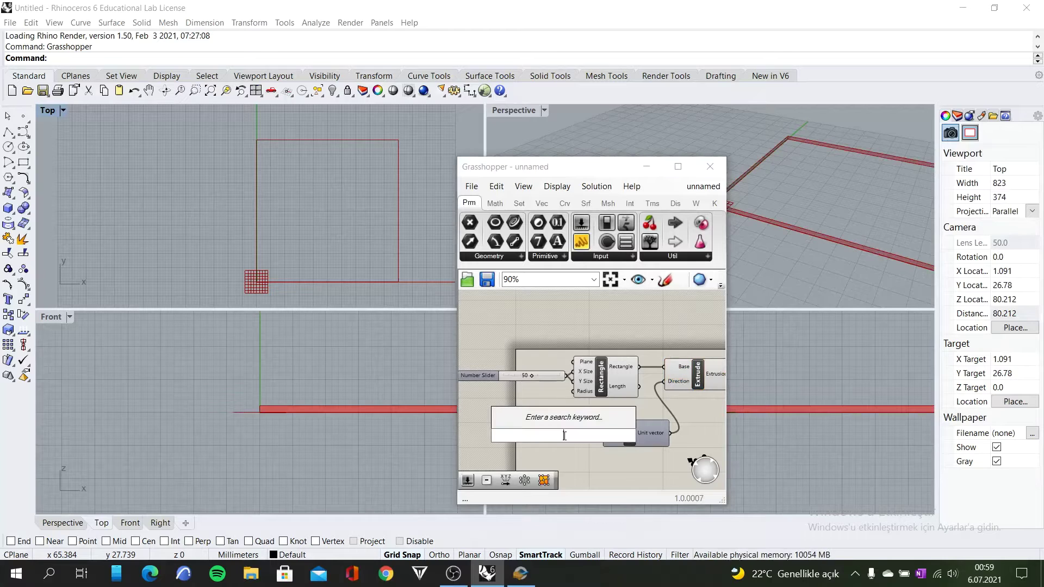
type("0")
key("Return")
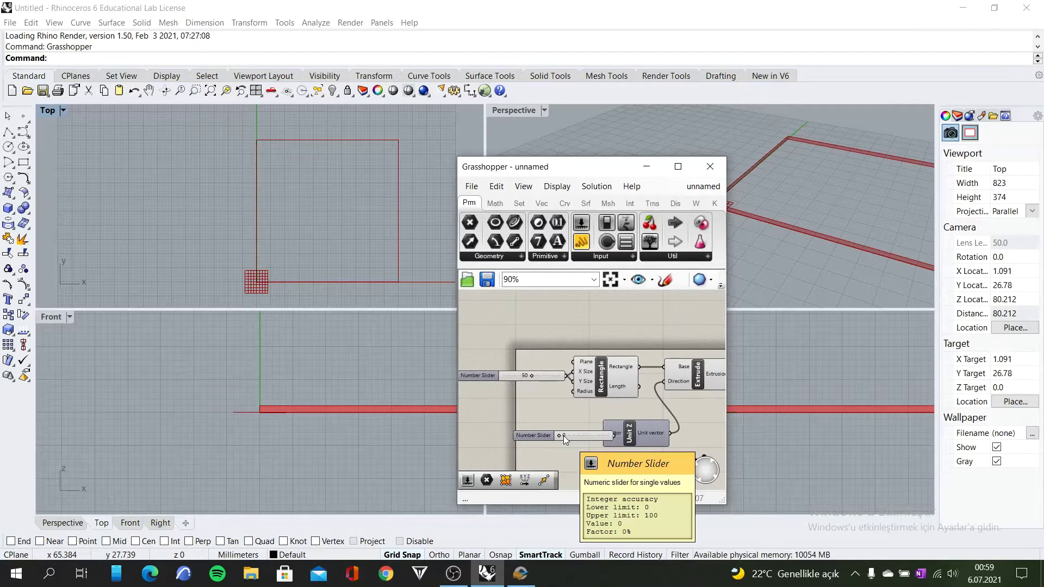
left_click_drag(591, 434, 568, 440)
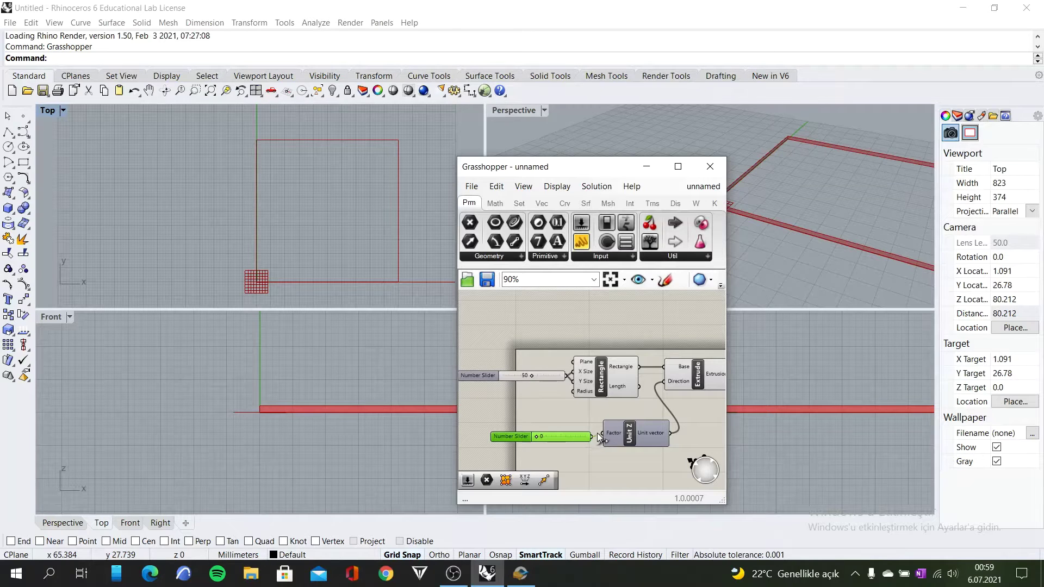
left_click_drag(598, 435, 599, 436)
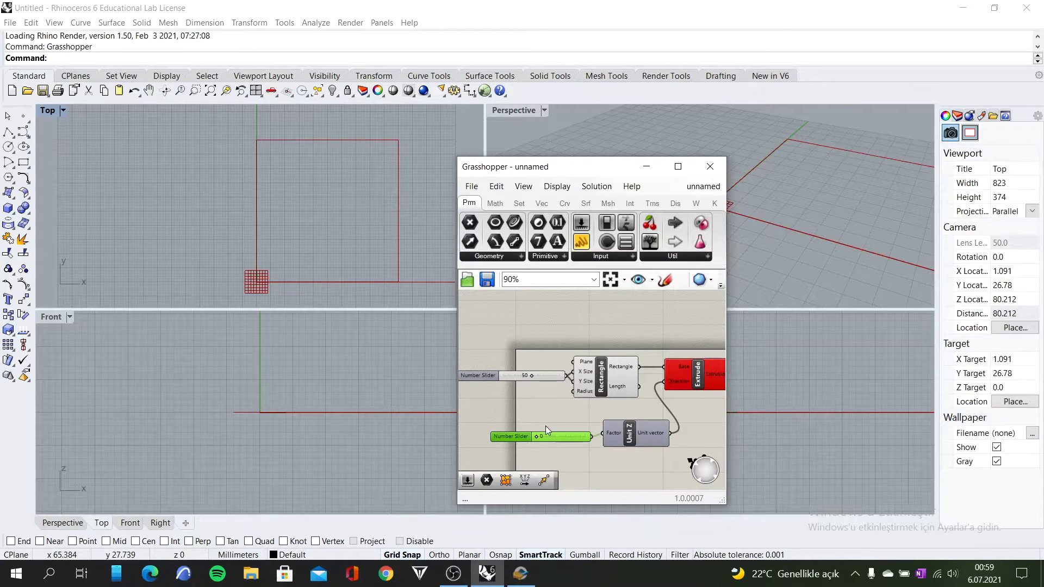
- Set the Unit Z factor slider to 20 to give the extruded square its height
left_click_drag(534, 437, 544, 438)
scroll(767, 236, "down", 5)
mouse_move(760, 244)
right_mouse_down()
mouse_move(824, 220)
mouse_move(813, 239)
mouse_move(775, 255)
right_mouse_up()
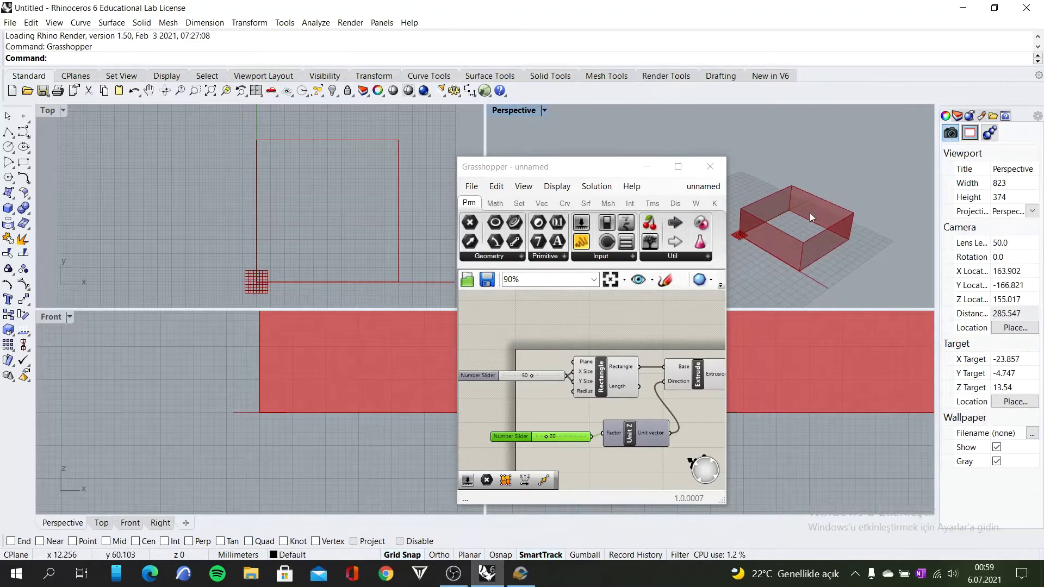
scroll(537, 340, "down", 3)
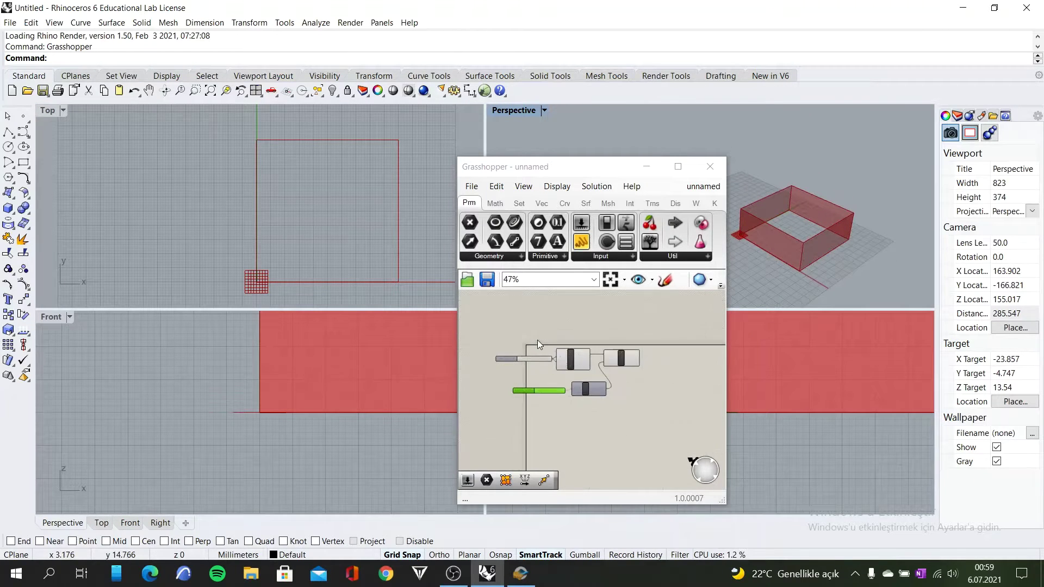
left_click(650, 344)
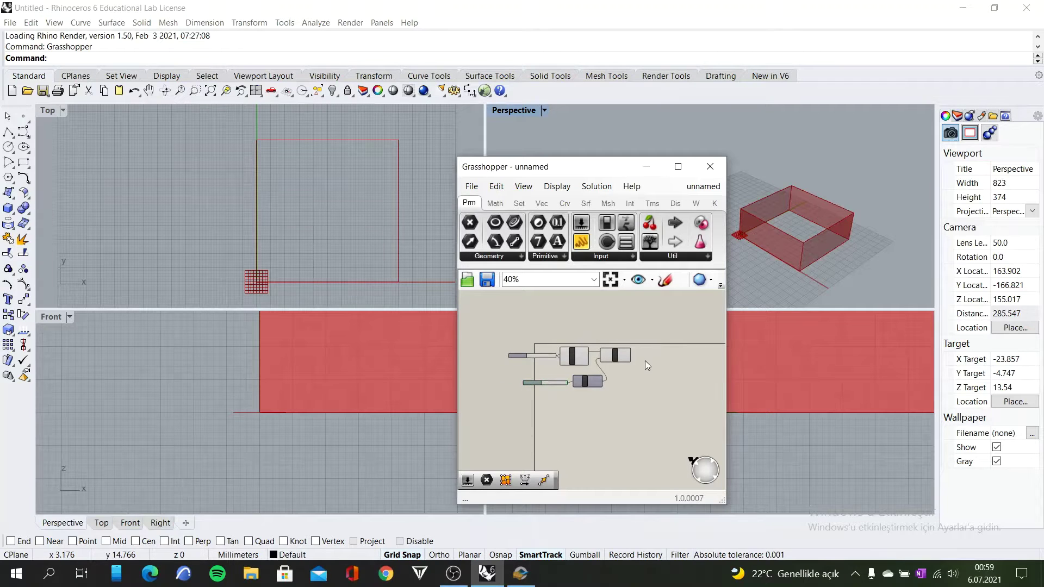
scroll(645, 361, "up", 1)
mouse_move(777, 249)
right_mouse_down()
mouse_move(835, 188)
mouse_move(813, 224)
mouse_move(824, 204)
mouse_move(819, 241)
mouse_move(772, 242)
right_mouse_up()
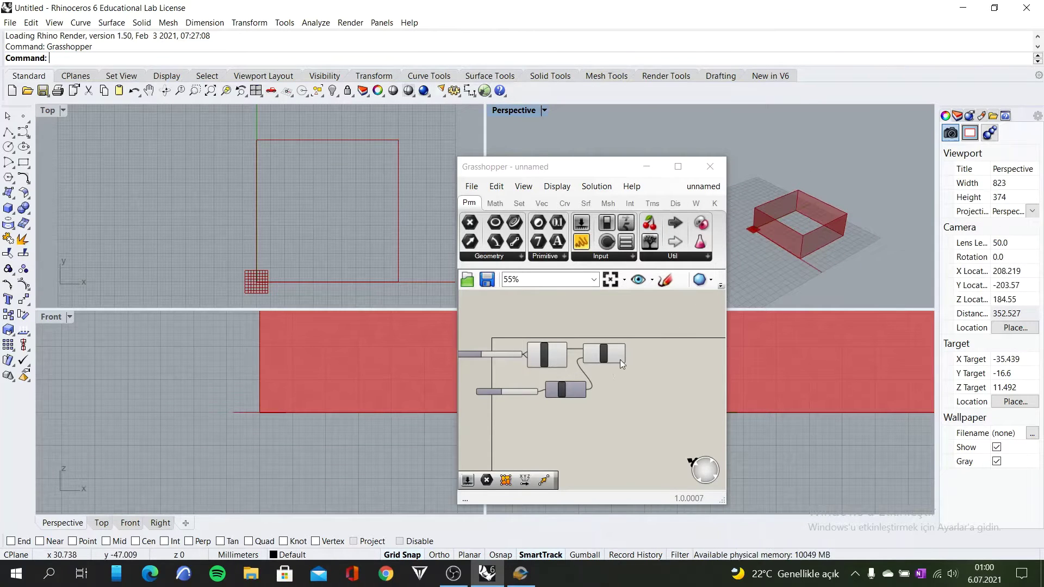
- Add a Populate 3D component and connect the Extrusion output to its Region input
scroll(620, 360, "up", 4)
scroll(643, 360, "up", 2)
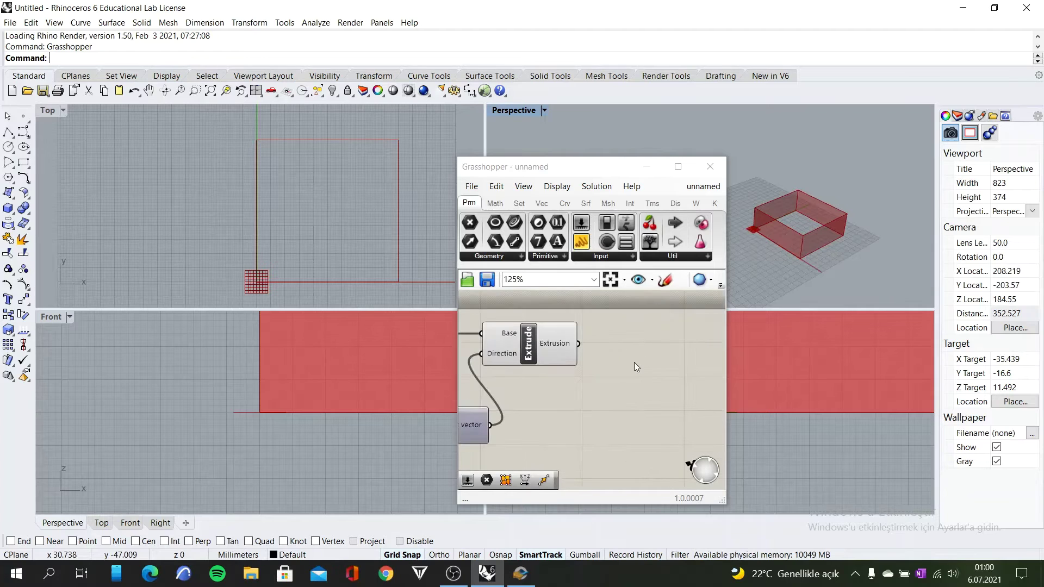
double_click(634, 362)
type("pop")
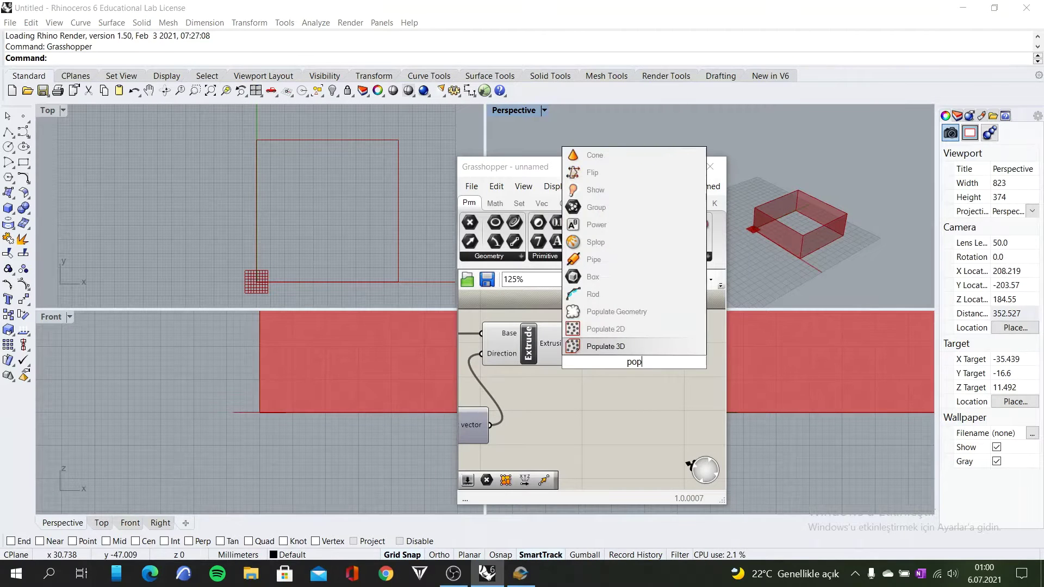
key("Return")
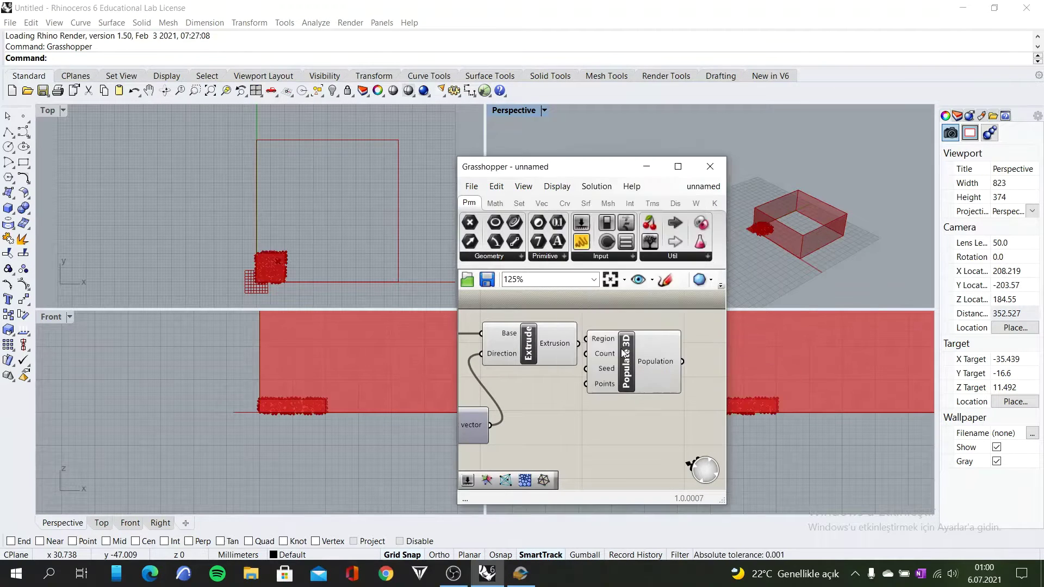
left_click_drag(579, 343, 649, 353)
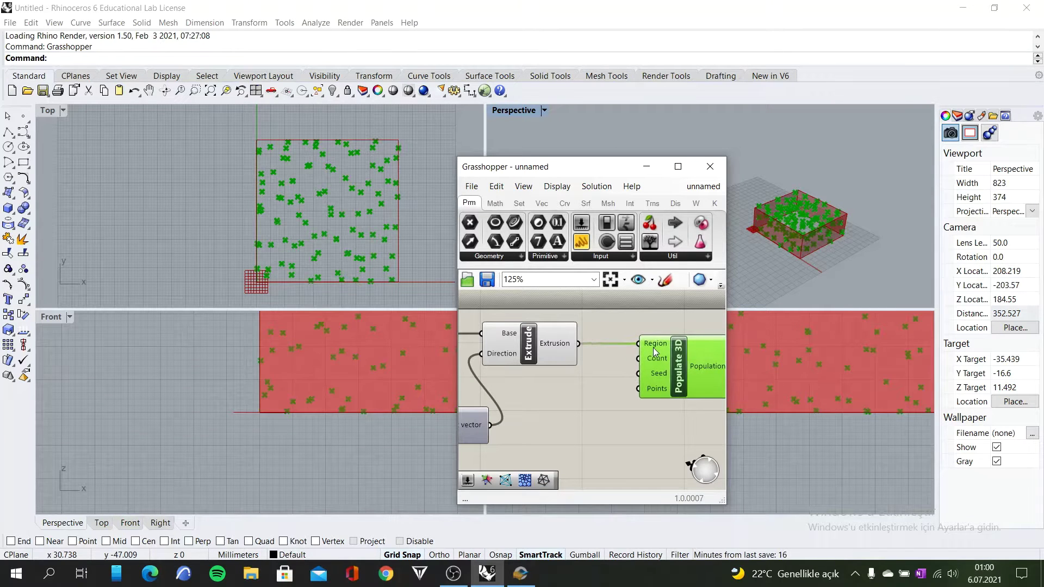
- Add a 0 to 100 number slider, connect it to the Count input of Populate 3D and set it to 30
double_click(568, 407)
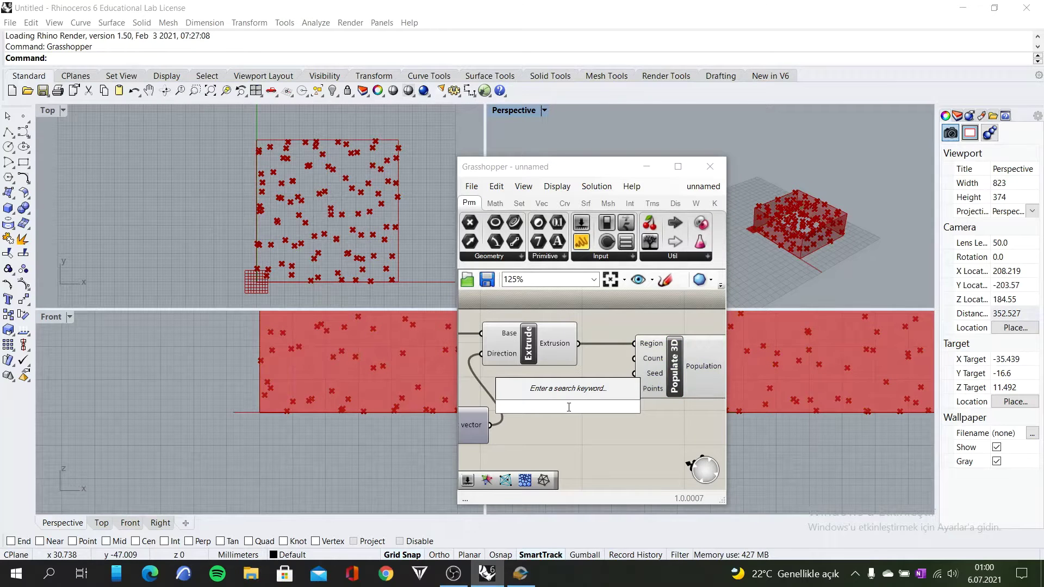
type("0..100")
key("Return")
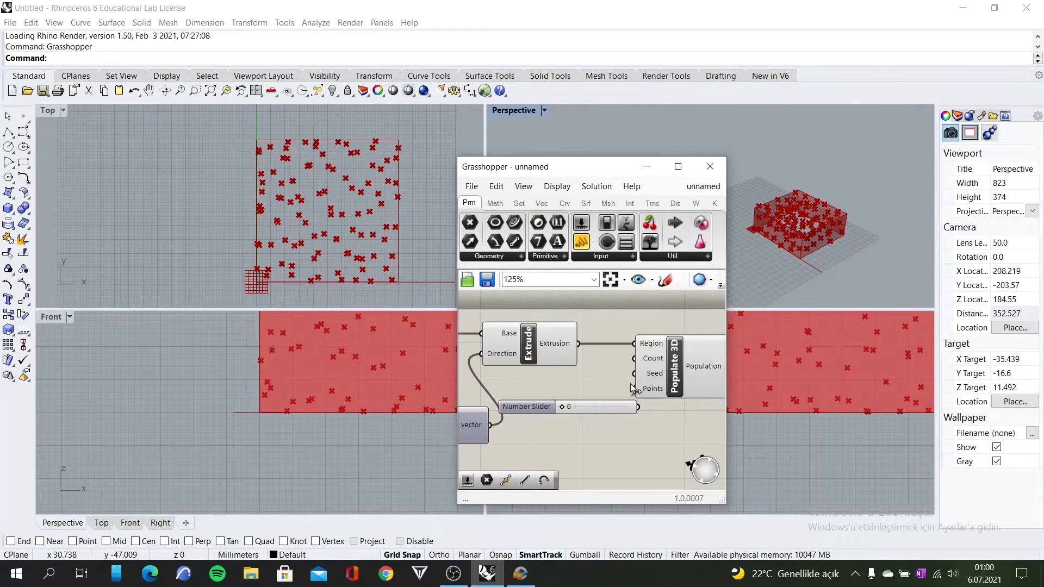
left_click_drag(642, 408, 630, 360)
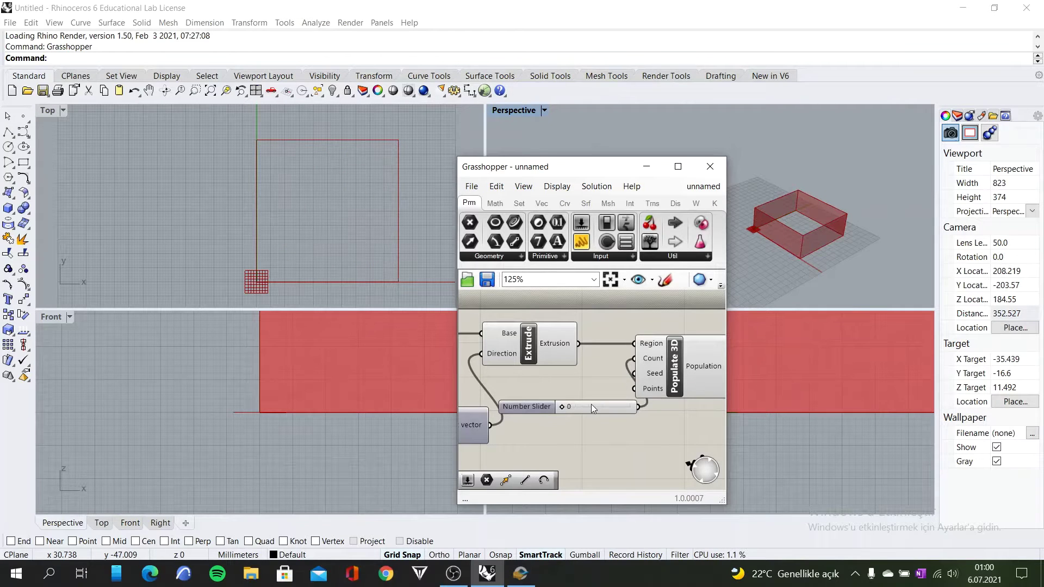
left_click_drag(593, 408, 541, 387)
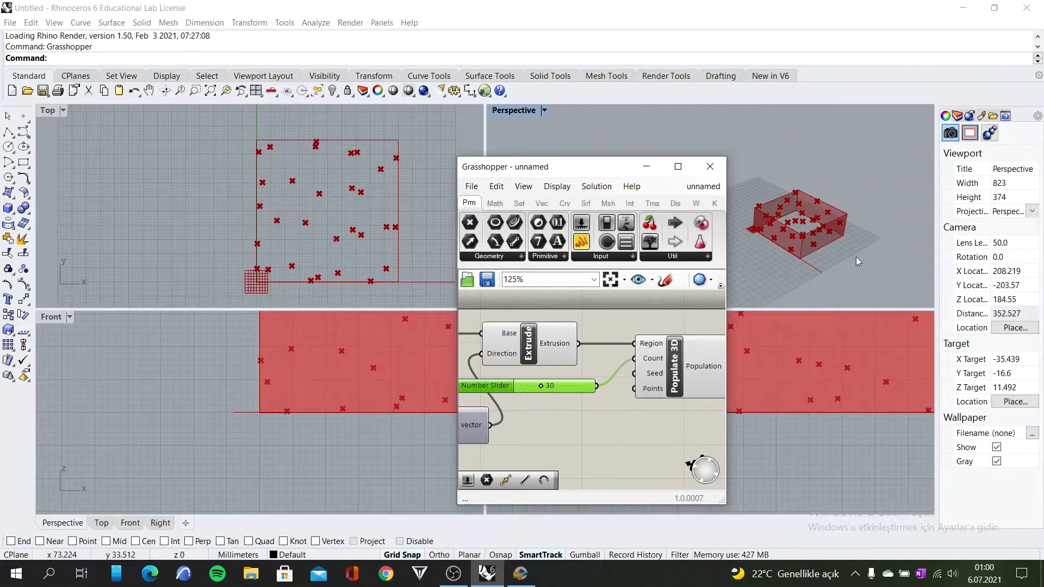
- Examine the 30 populated points inside the extruded box from several angles
right_click_drag(858, 255, 759, 272)
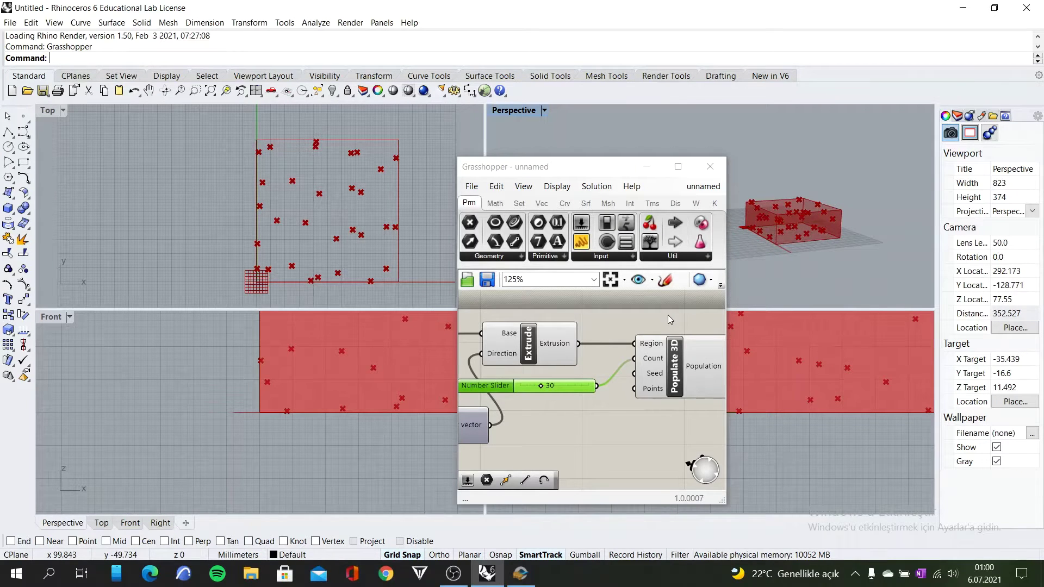
scroll(556, 345, "down", 2)
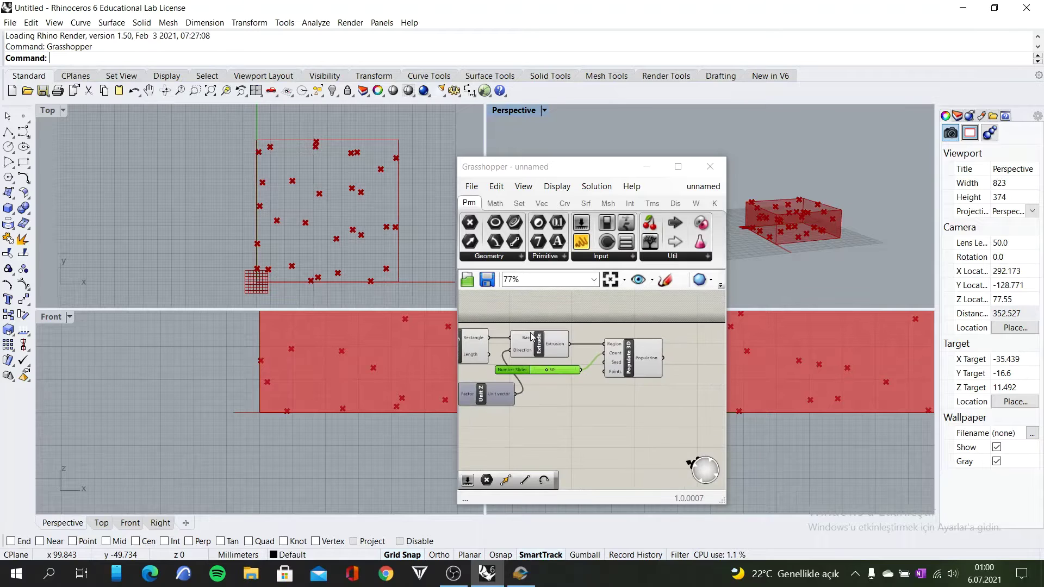
scroll(560, 359, "down", 2)
scroll(597, 368, "up", 1)
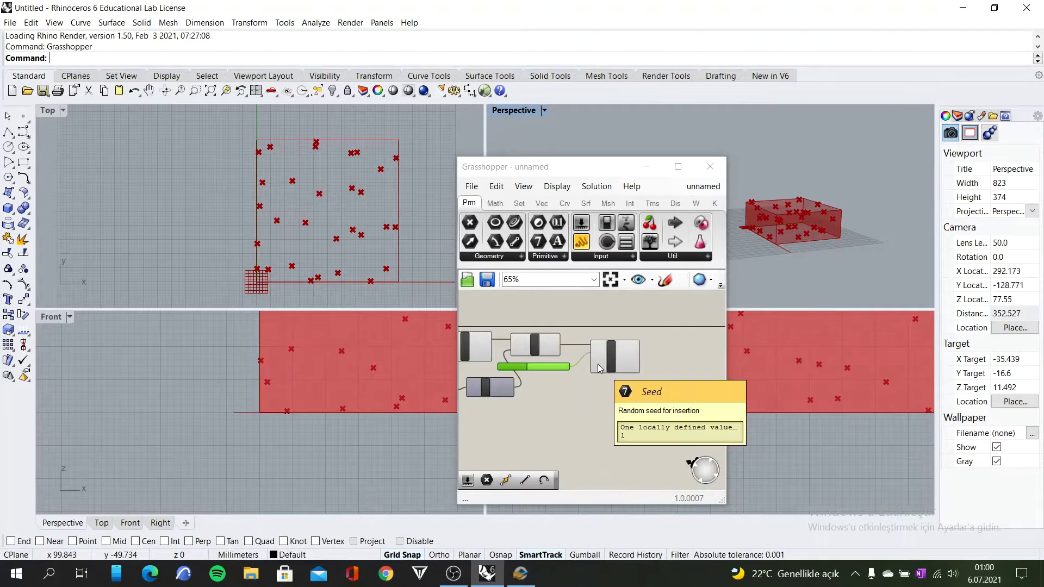
right_click_drag(436, 283, 427, 284)
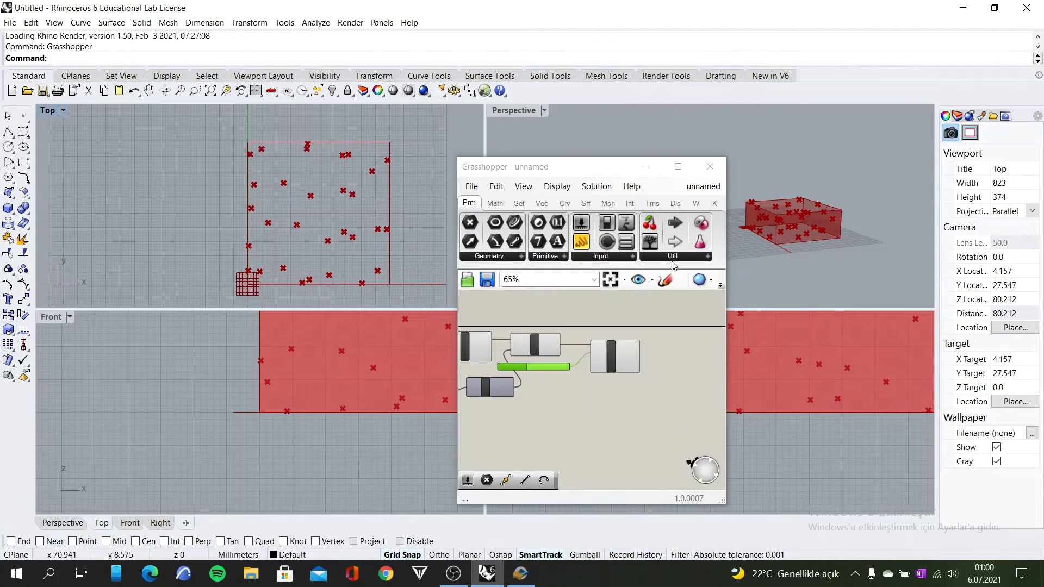
right_click_drag(762, 261, 794, 260)
scroll(564, 338, "down", 1)
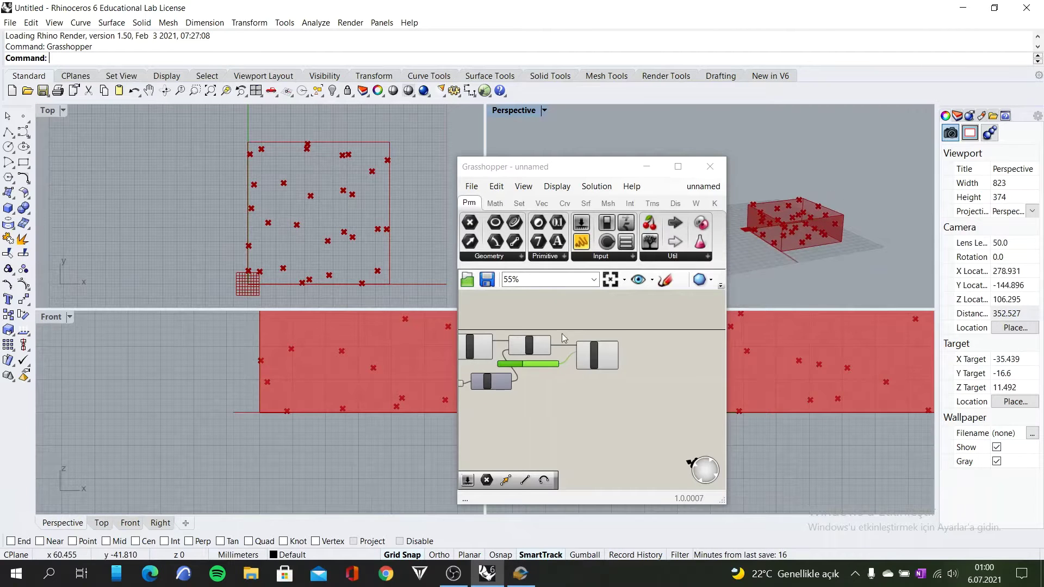
scroll(631, 348, "up", 5)
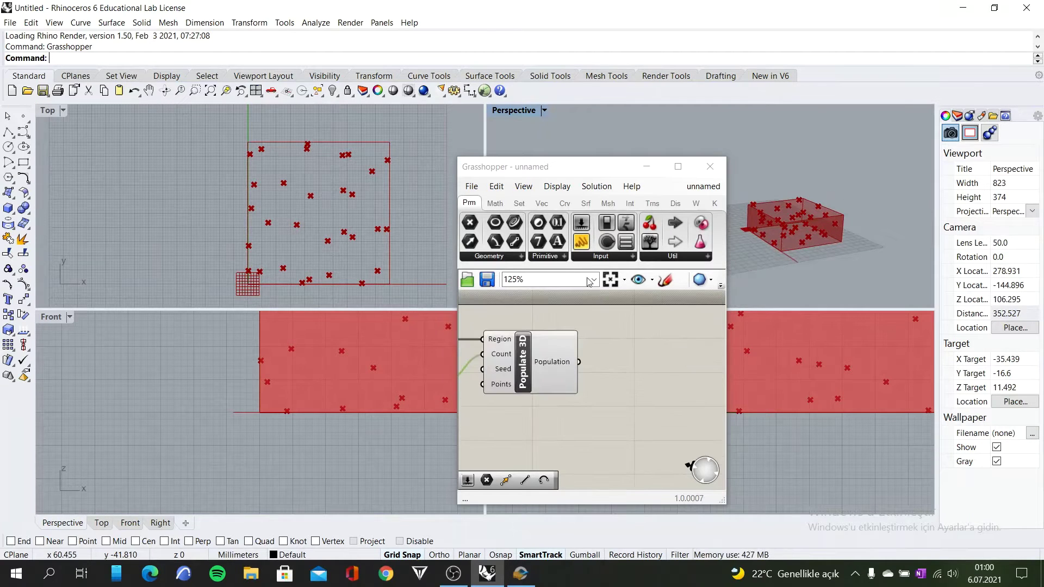
- Look through the component categories, including mesh triangulation, for the Delaunay components
left_click(516, 204)
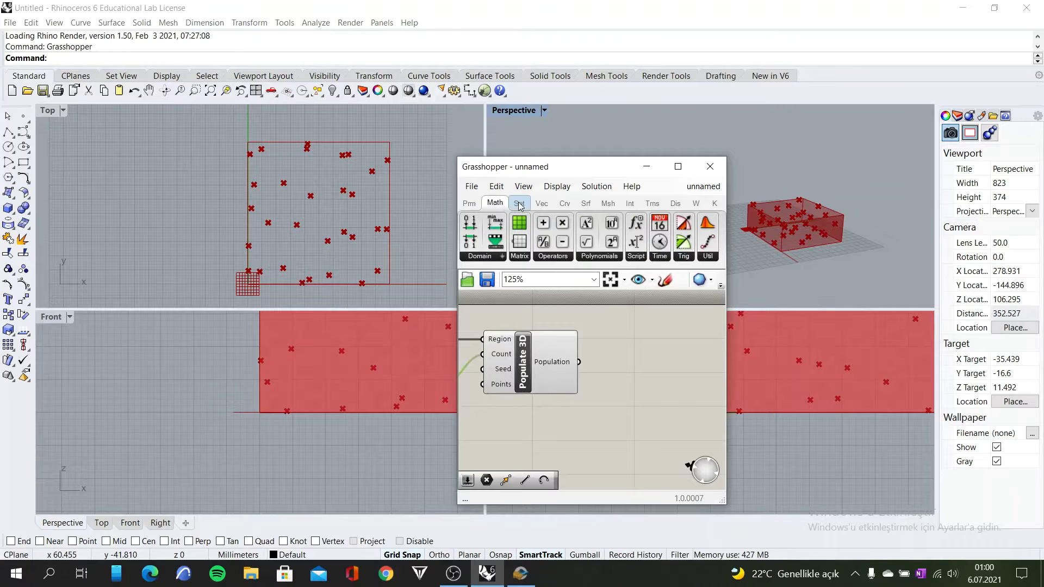
left_click(541, 204)
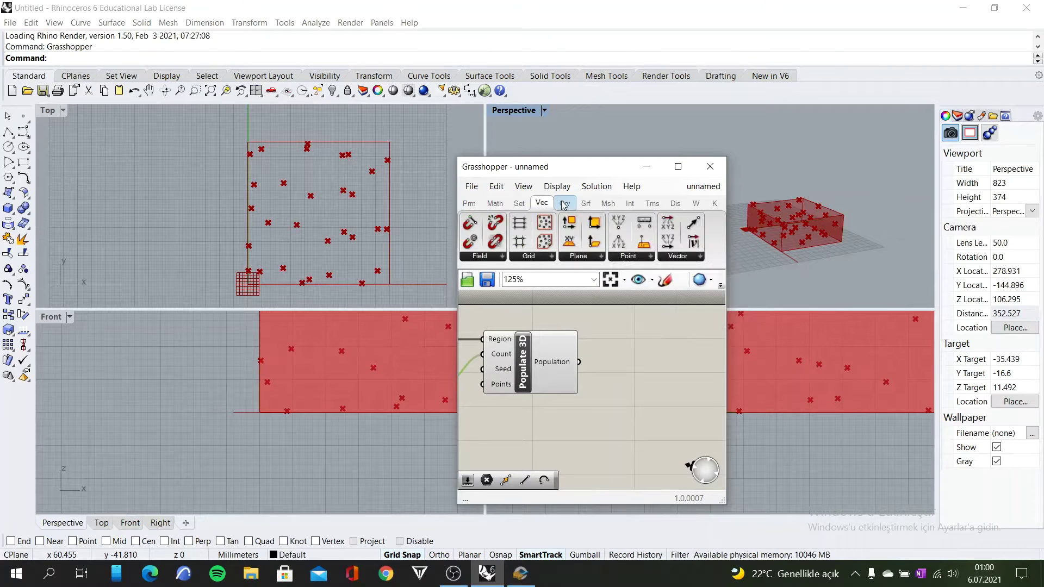
left_click(562, 204)
left_click(583, 204)
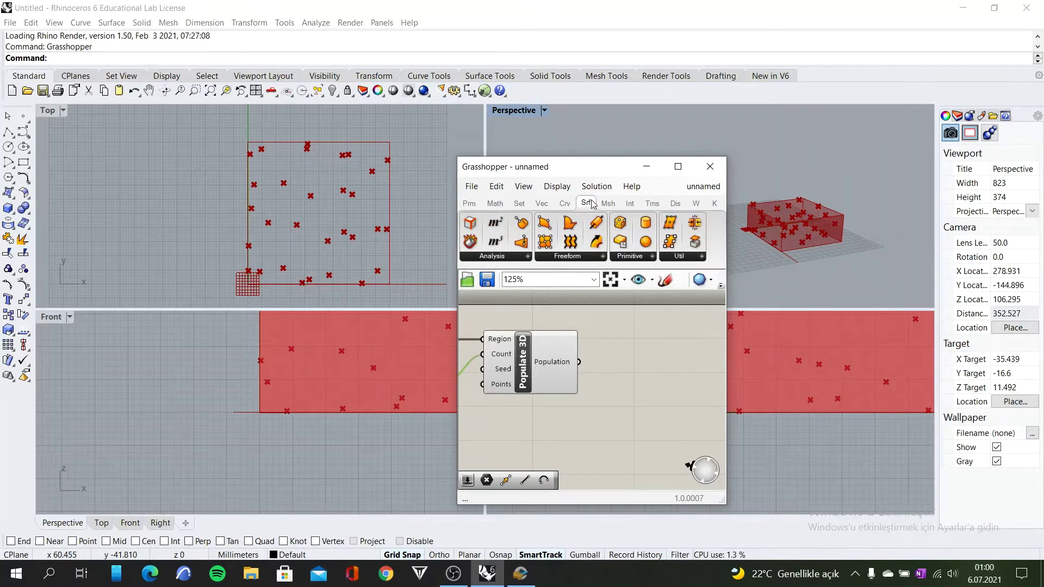
left_click(606, 204)
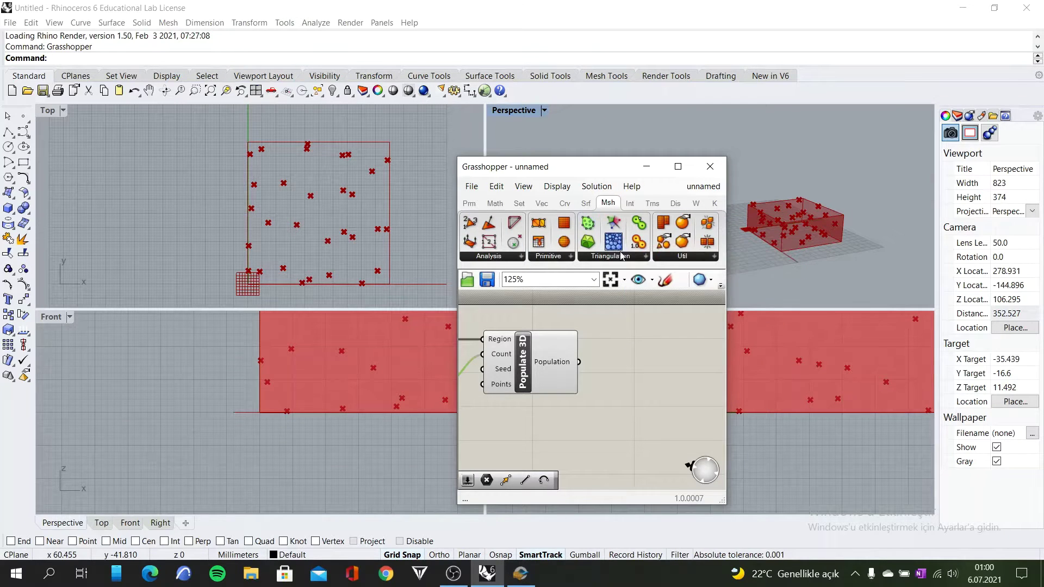
left_click(637, 262)
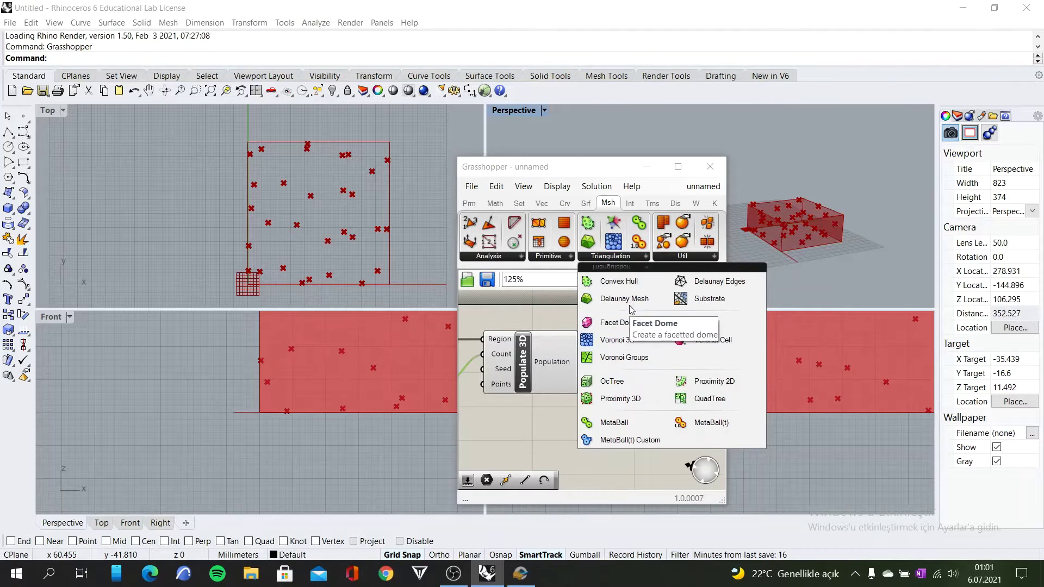
left_click(632, 205)
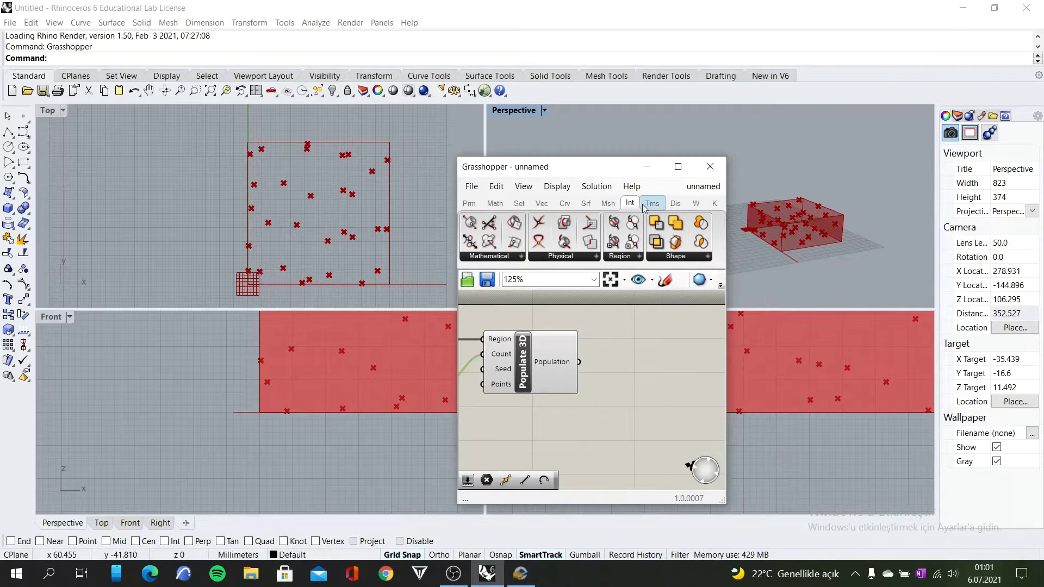
left_click(659, 206)
left_click(673, 205)
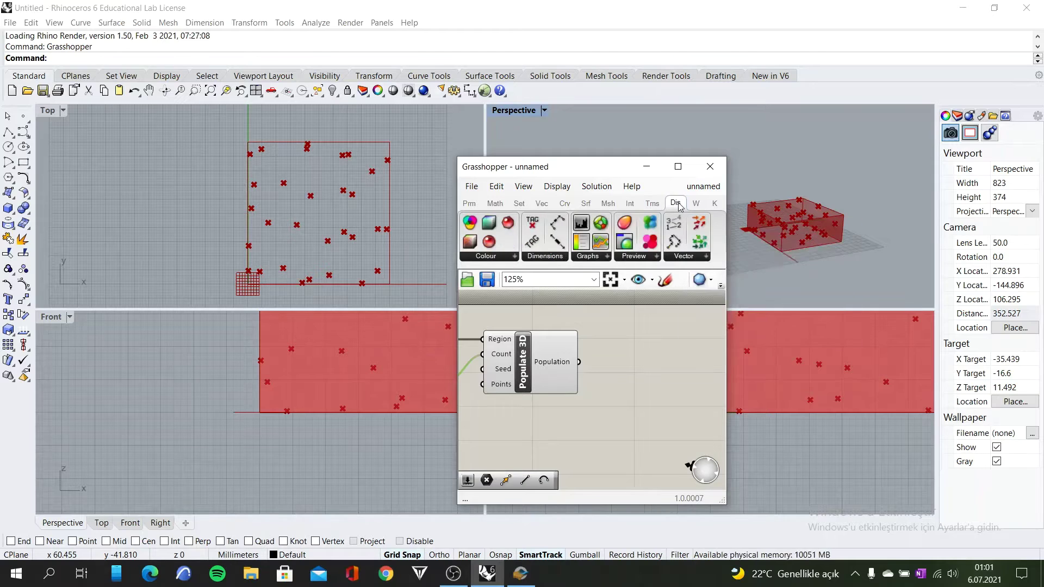
left_click(694, 205)
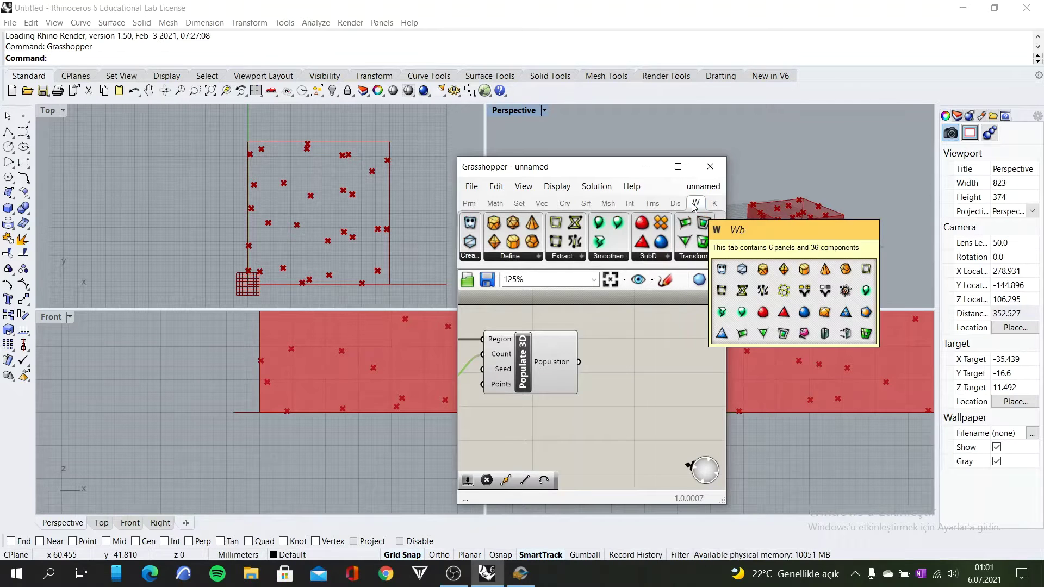
- Add a Delaunay Edges component beside Populate 3D and connect the Population output to its Points input
double_click(612, 352)
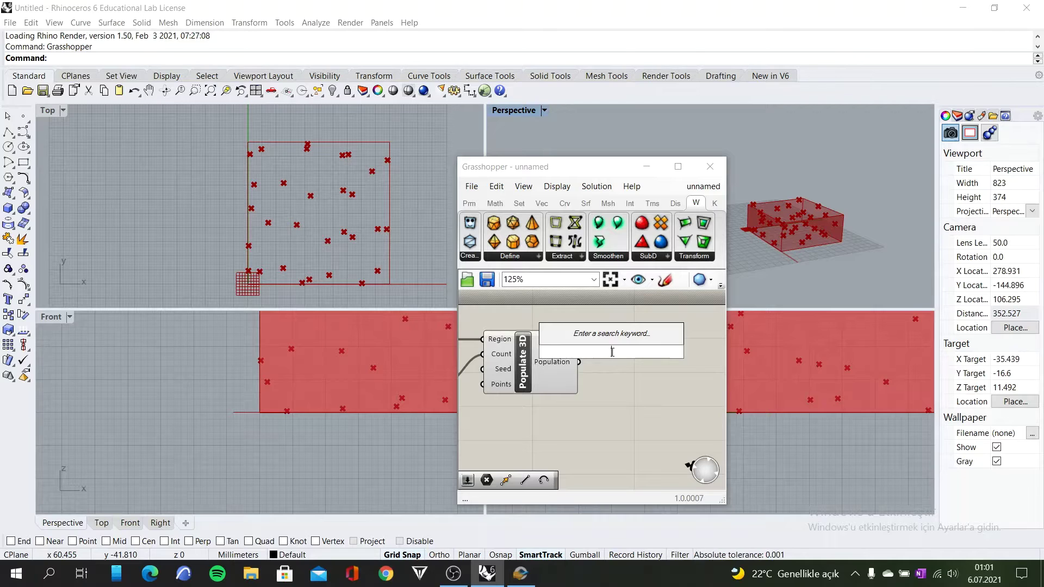
type("del")
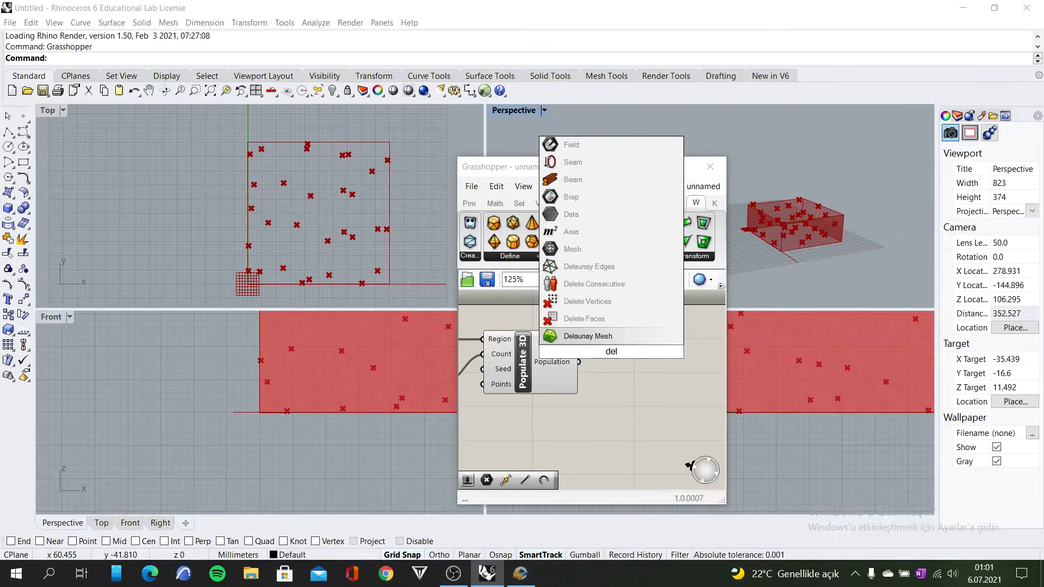
type("a")
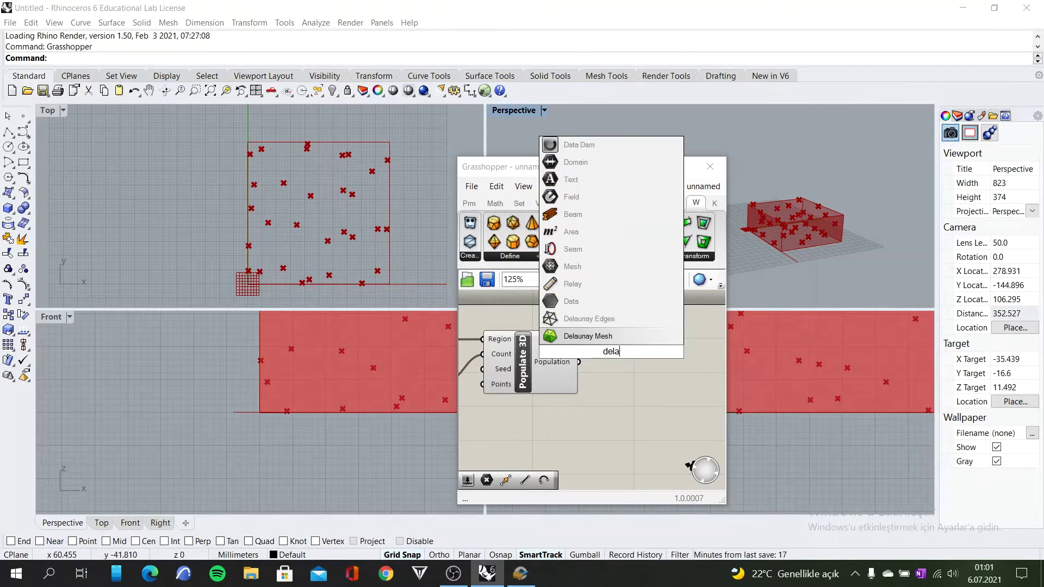
left_click(615, 319)
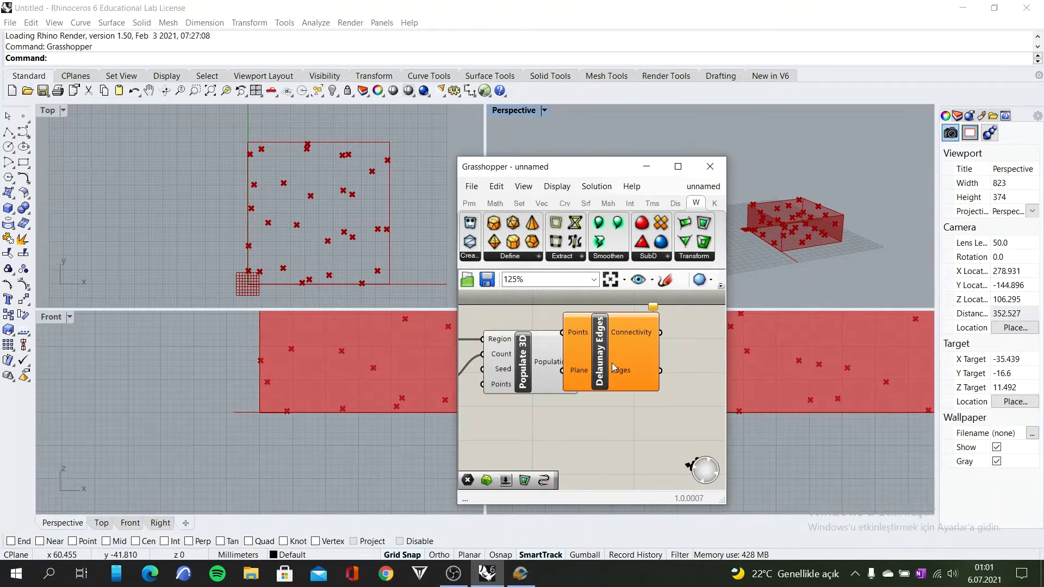
left_click_drag(609, 373, 651, 400)
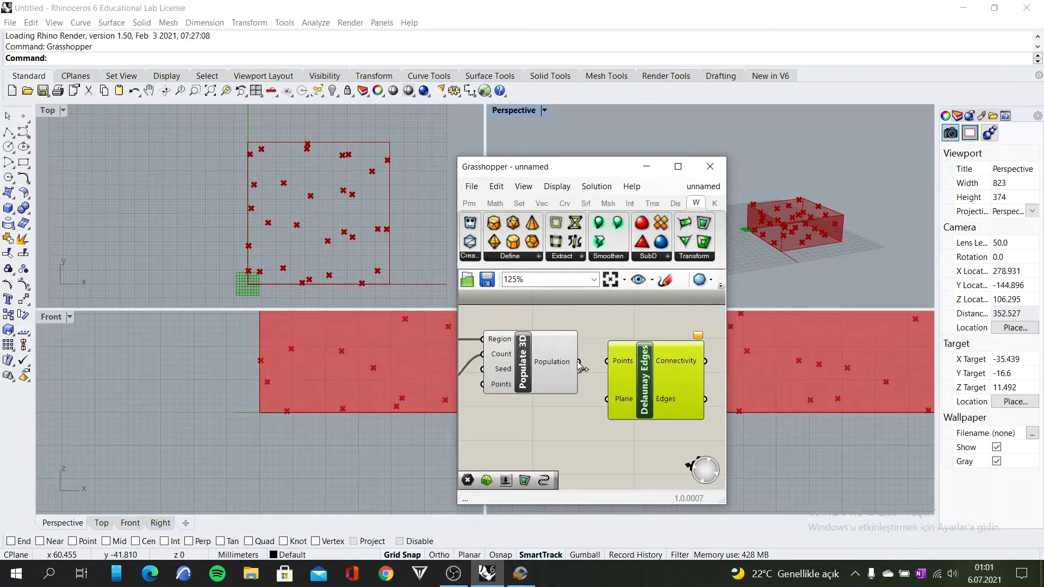
left_click_drag(581, 362, 611, 364)
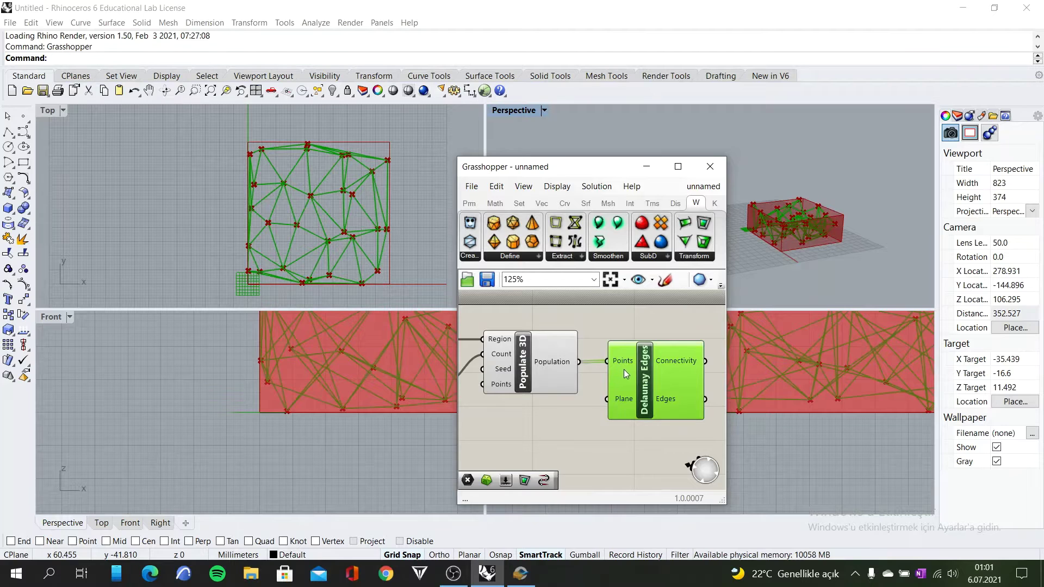
- Examine the Delaunay edge network between the points in plan and from several perspective angles
scroll(353, 217, "down", 3)
scroll(353, 218, "up", 3)
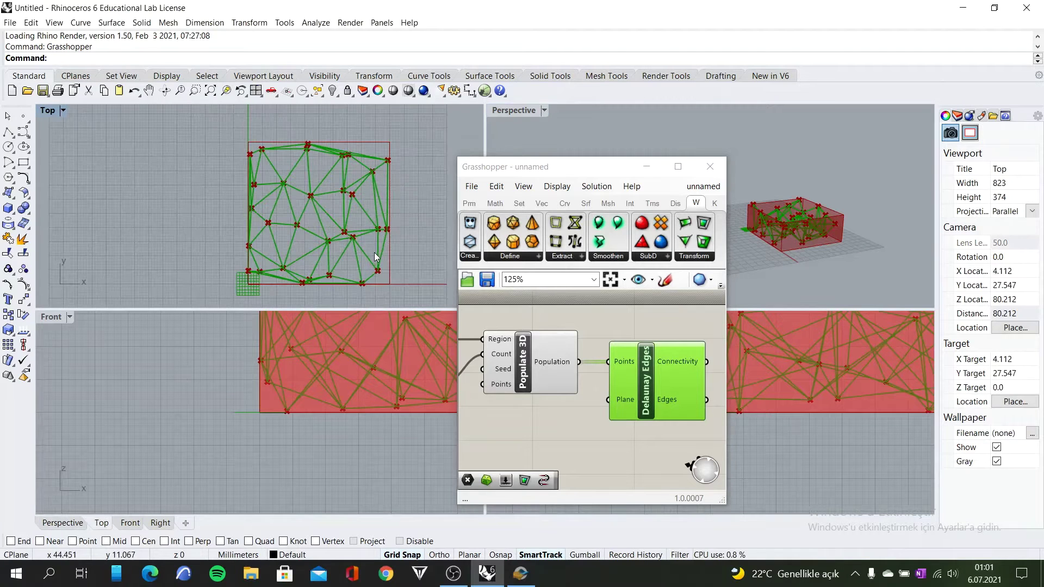
right_click_drag(383, 247, 354, 217)
scroll(892, 212, "down", 5)
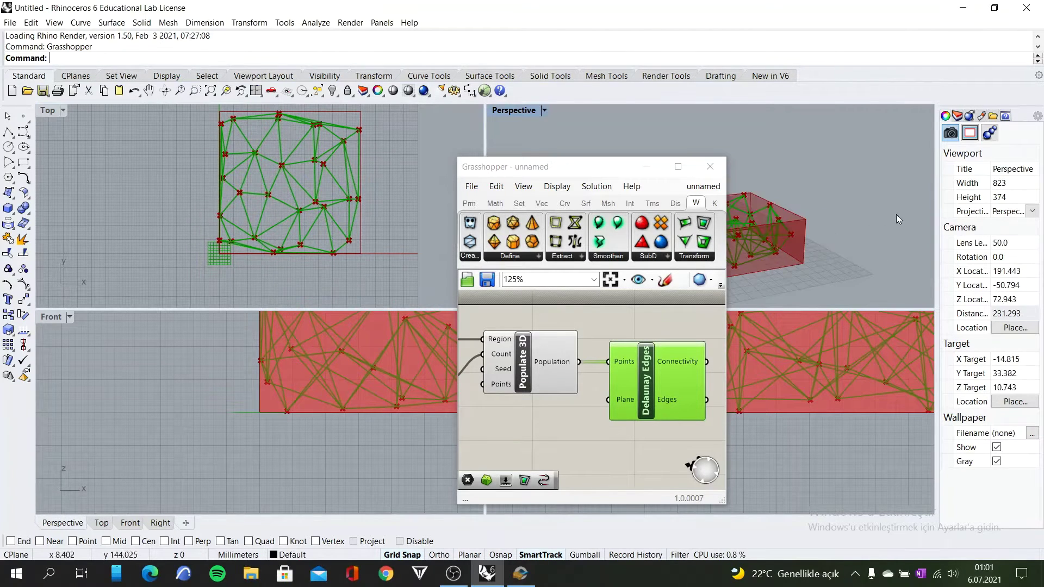
right_click_drag(790, 195, 871, 224)
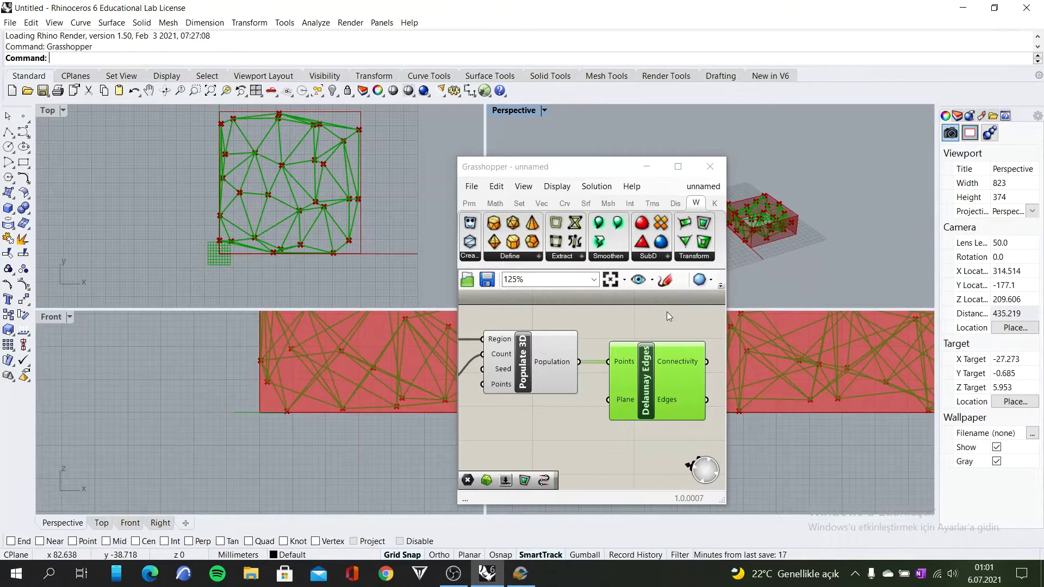
scroll(574, 324, "down", 3)
right_click_drag(774, 238, 818, 280)
scroll(771, 226, "up", 5)
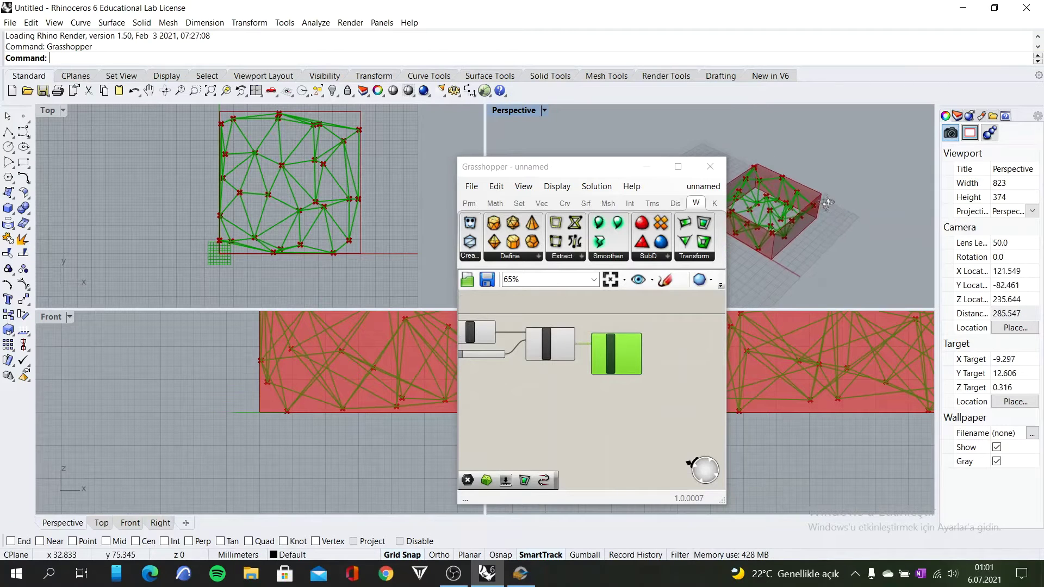
scroll(768, 226, "up", 3)
right_click_drag(768, 226, 728, 256)
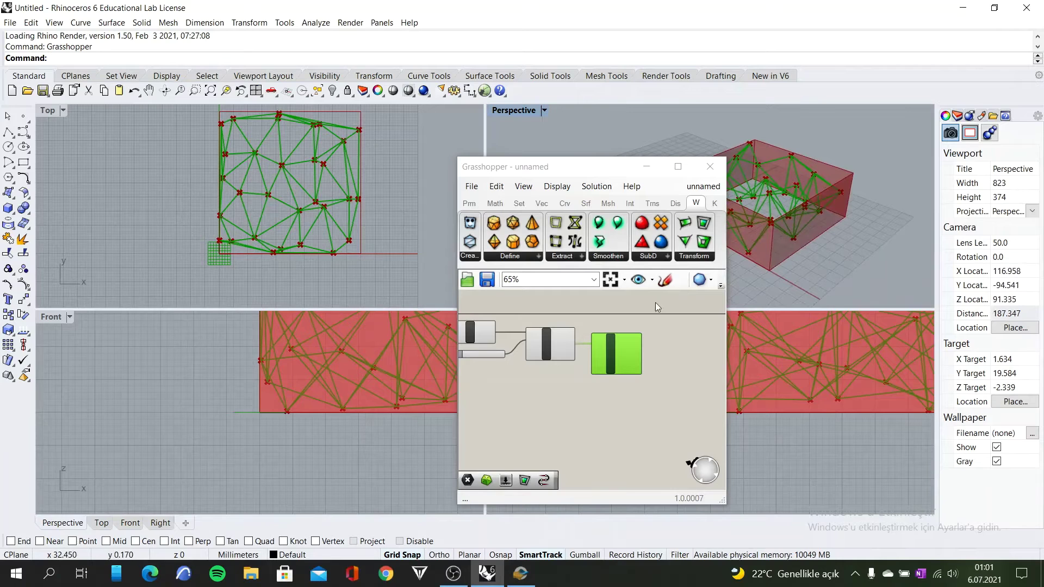
- Add a Delaunay Mesh component below Delaunay Edges and connect the Population output to its Points input
scroll(641, 319, "up", 3)
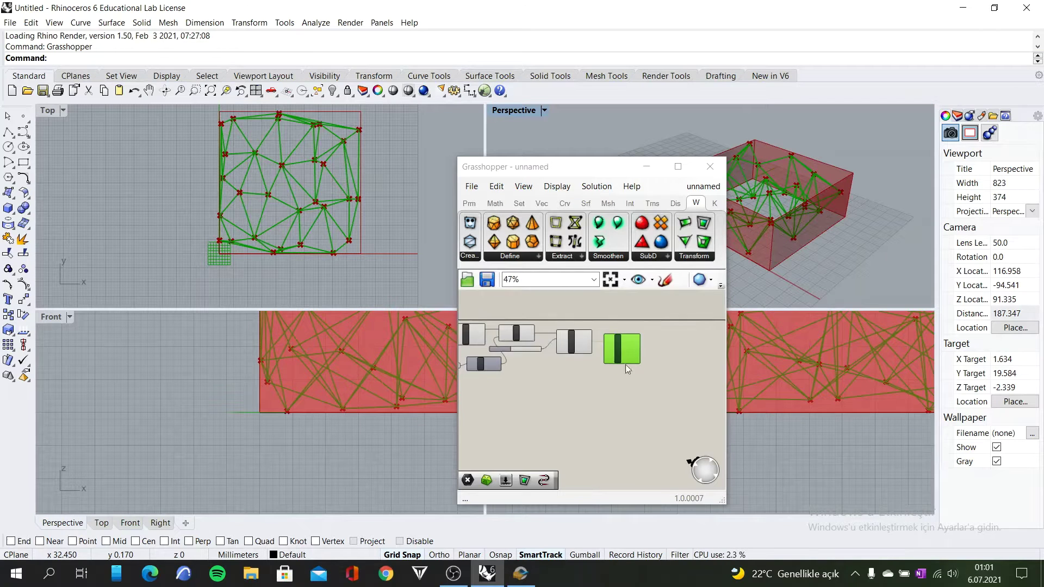
double_click(599, 373)
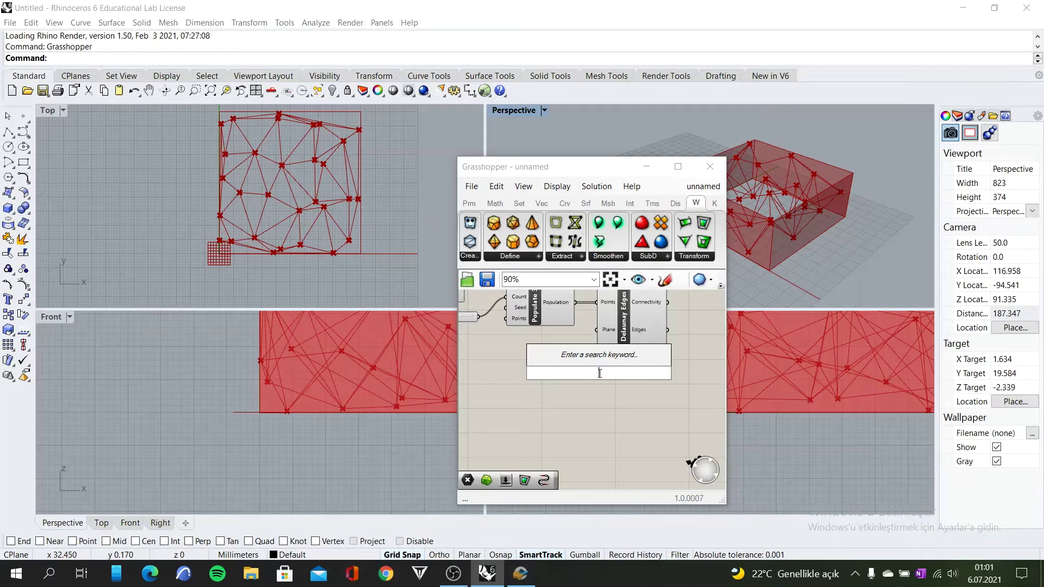
type("dela")
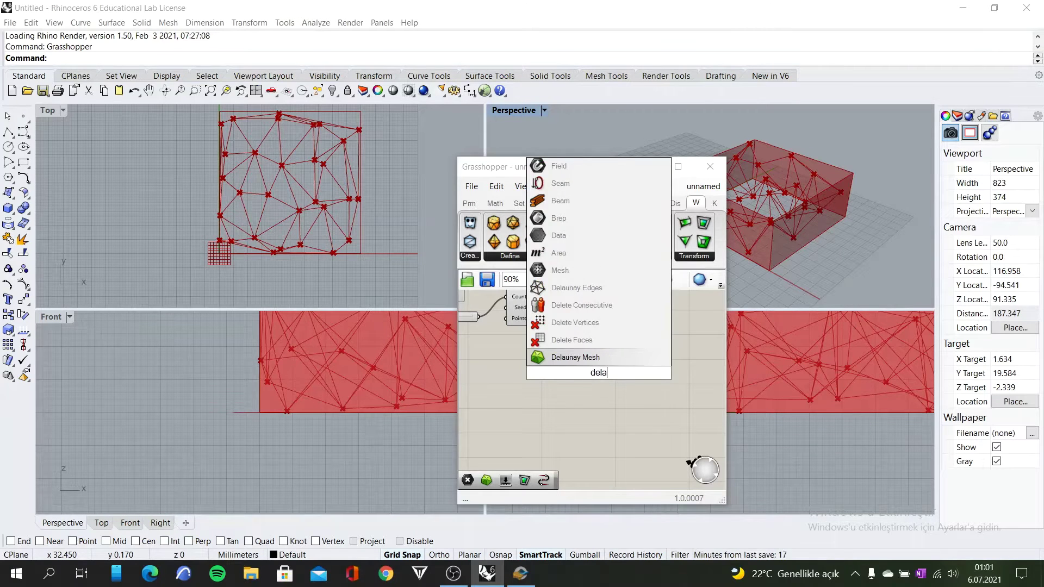
left_click(596, 358)
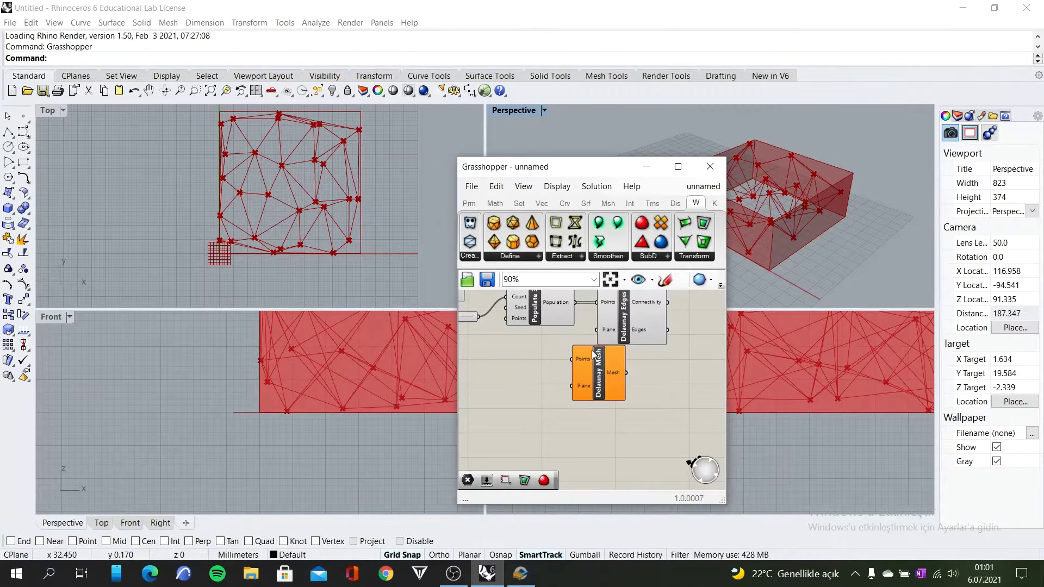
left_click_drag(577, 311, 609, 371)
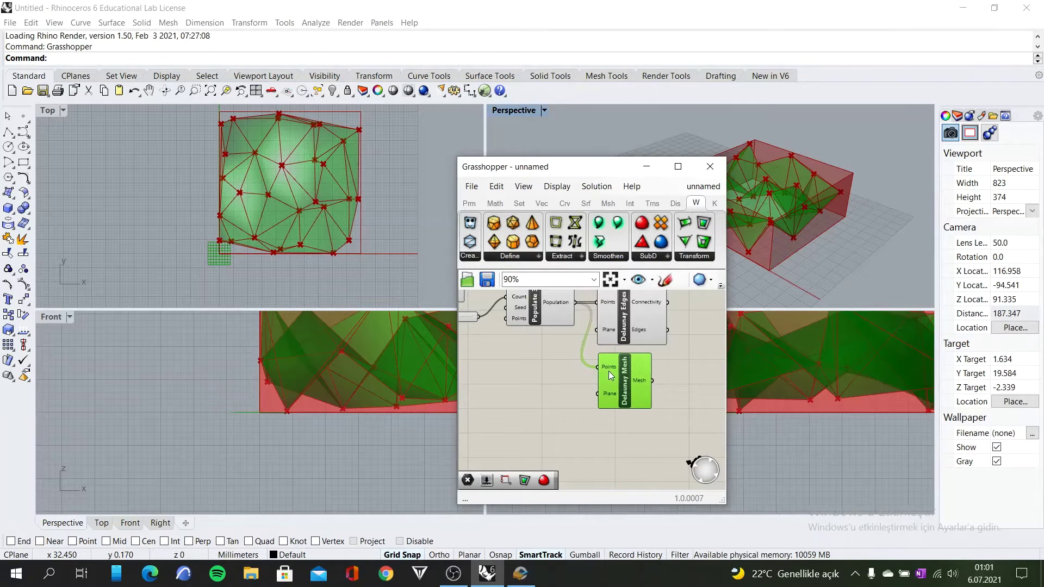
- Turn off the preview of every component except Delaunay Edges and Delaunay Mesh
right_click_drag(839, 224, 835, 235)
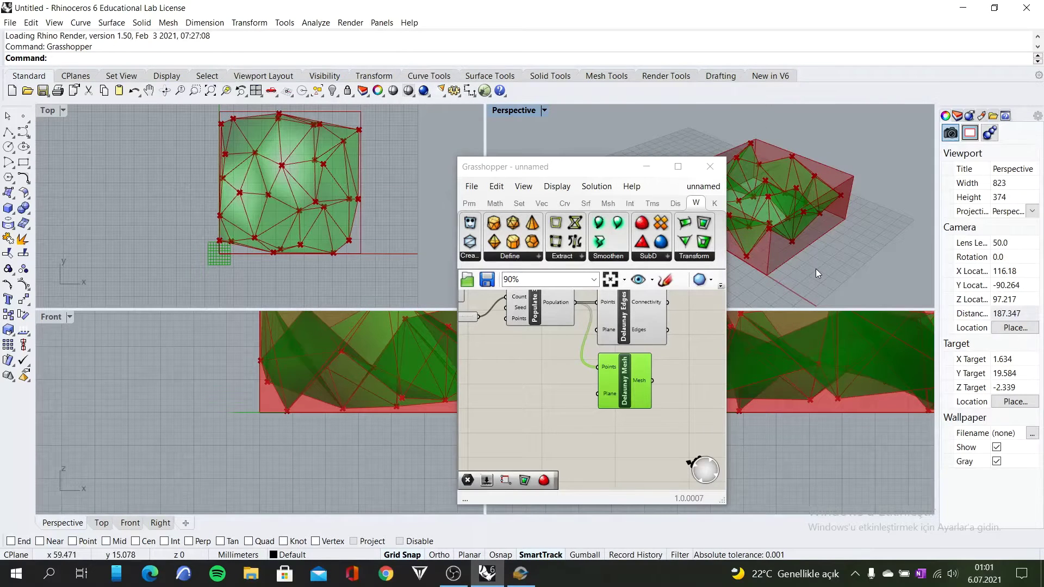
left_click(615, 436)
scroll(546, 385, "down", 3)
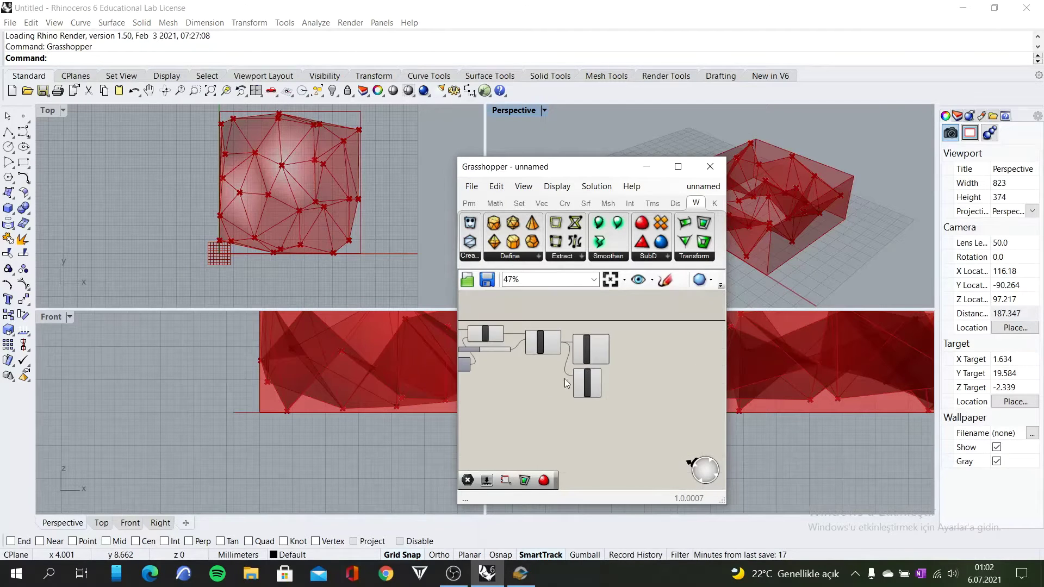
scroll(566, 336, "down", 2)
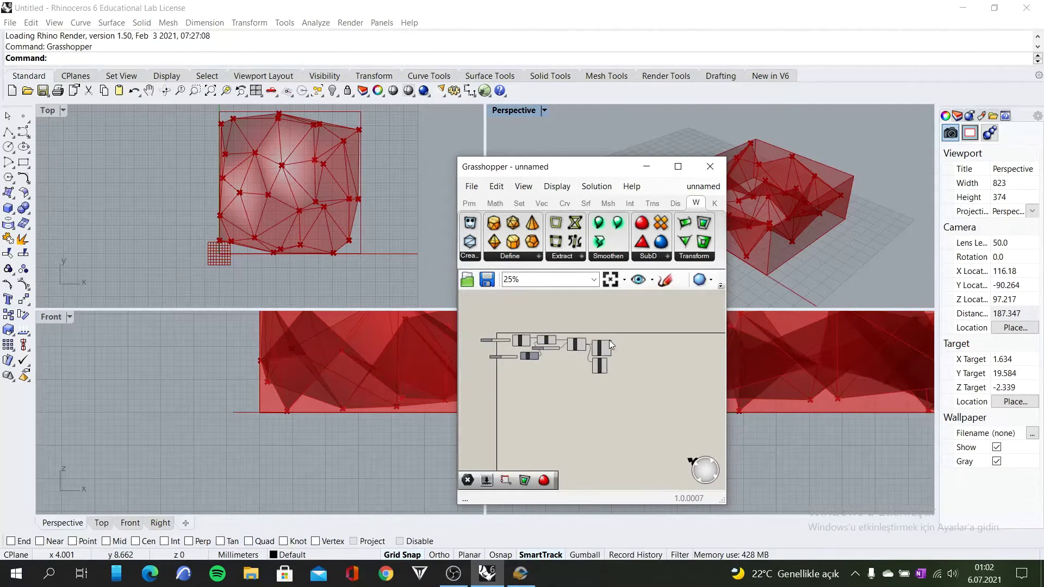
left_click_drag(583, 313, 506, 352)
middle_click(505, 351)
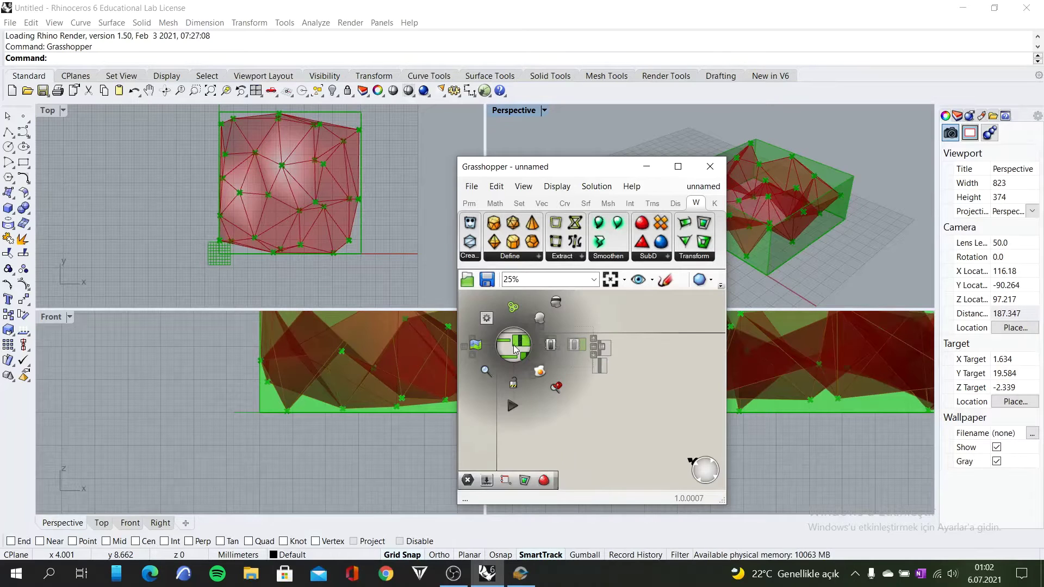
left_click(550, 303)
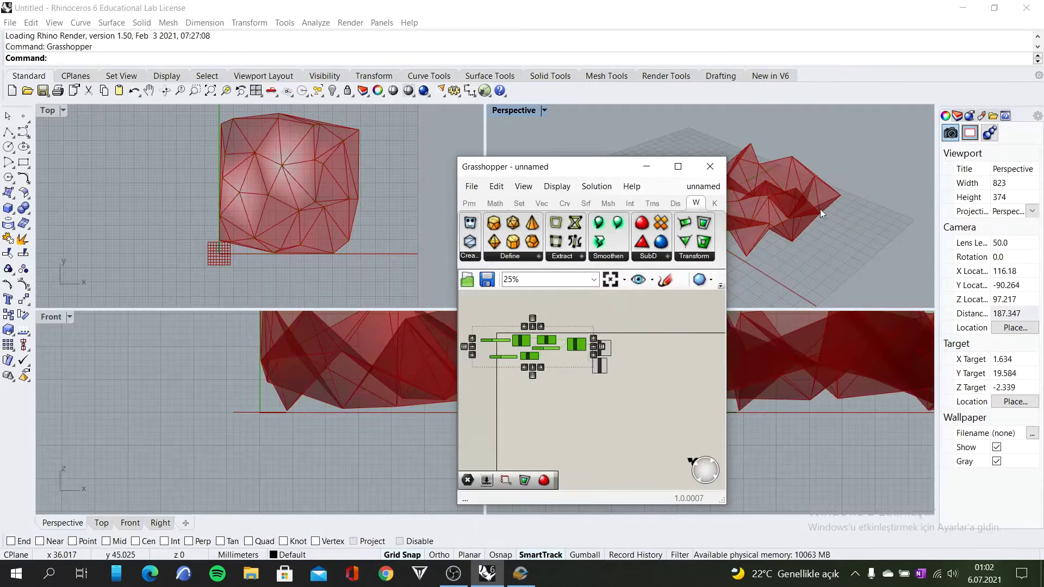
- Examine the Delaunay mesh from several perspective angles, highlighting the Delaunay Edges and Delaunay Mesh components in turn
right_click_drag(865, 214, 613, 183)
left_click_drag(598, 166, 489, 142)
right_click_drag(751, 196, 699, 239)
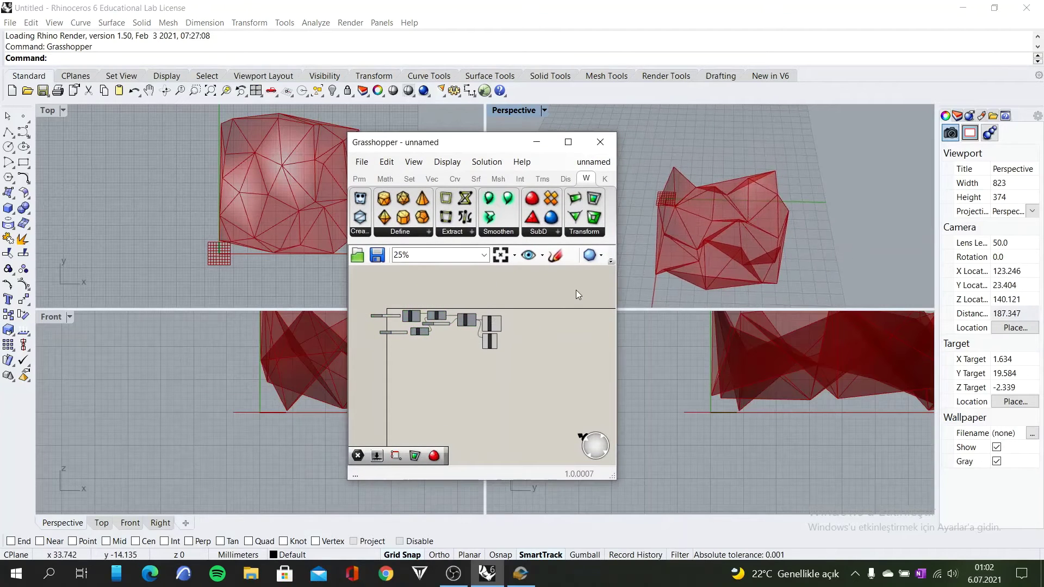
left_click(492, 325)
left_click(489, 343)
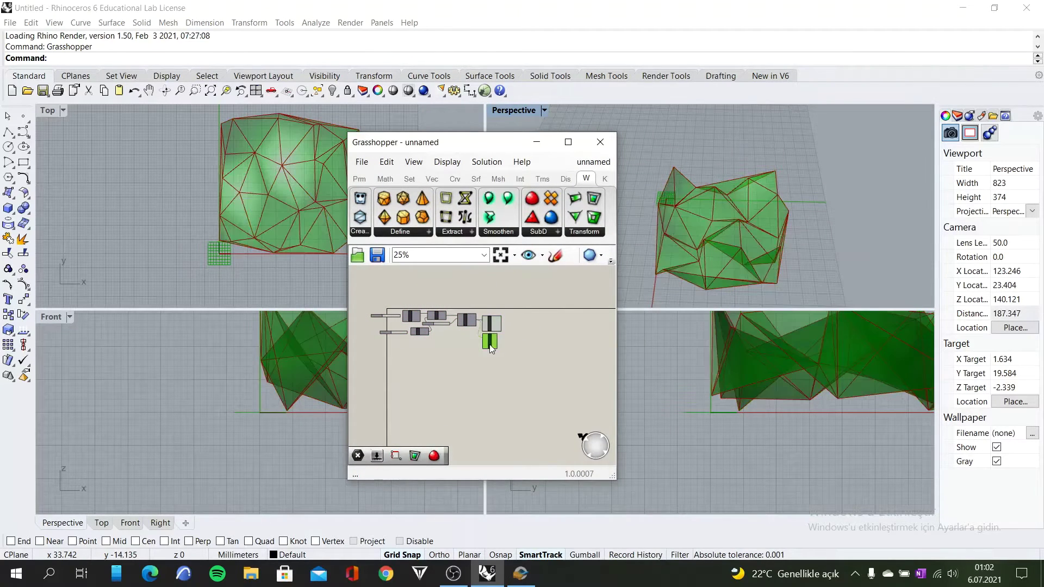
left_click(536, 389)
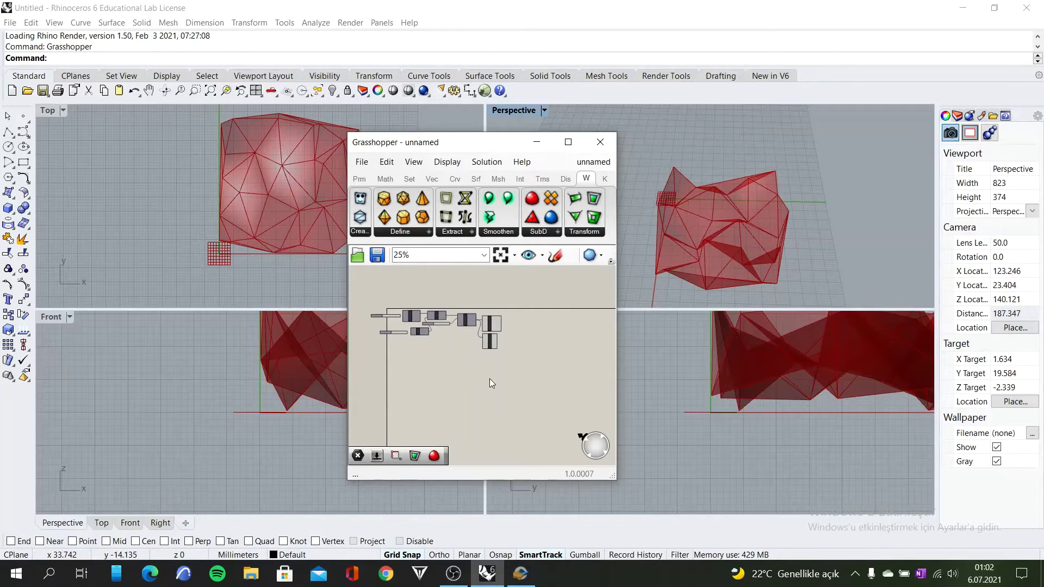
left_click(490, 343)
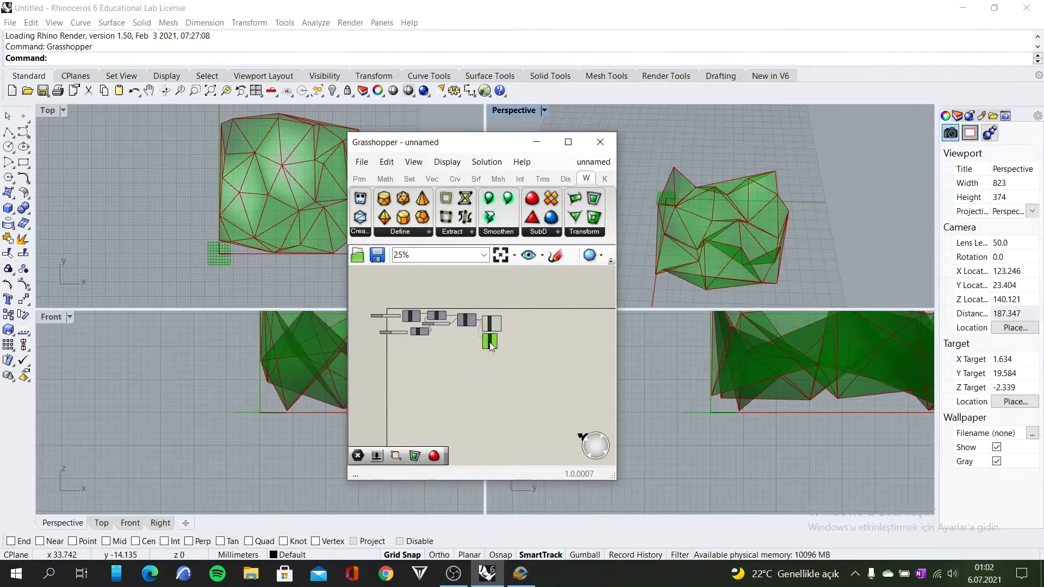
right_click_drag(664, 278, 701, 250)
- Add a Weaverbird's Picture Frame component below Delaunay Mesh
scroll(488, 358, "up", 5)
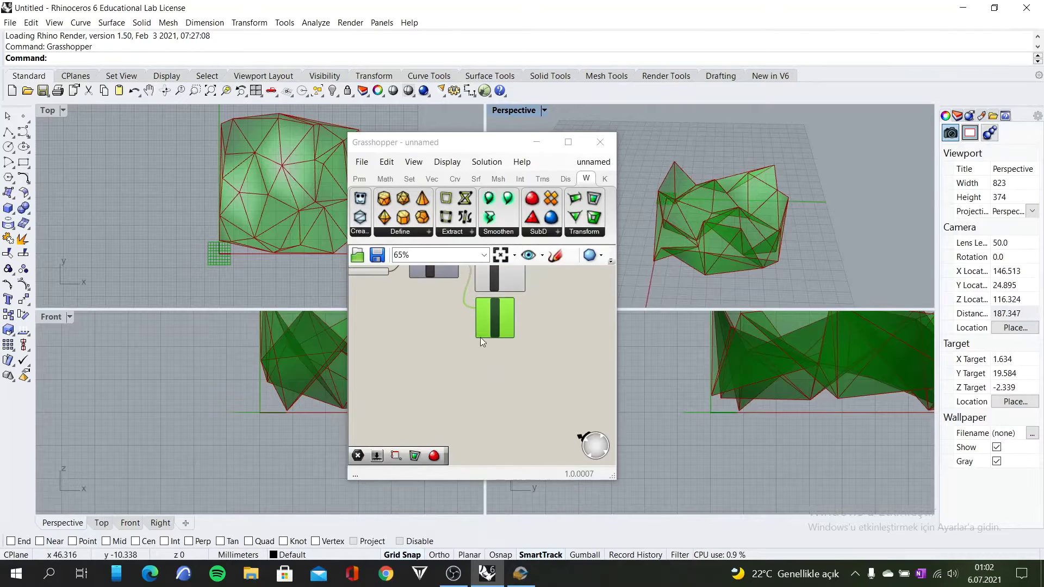
double_click(491, 348)
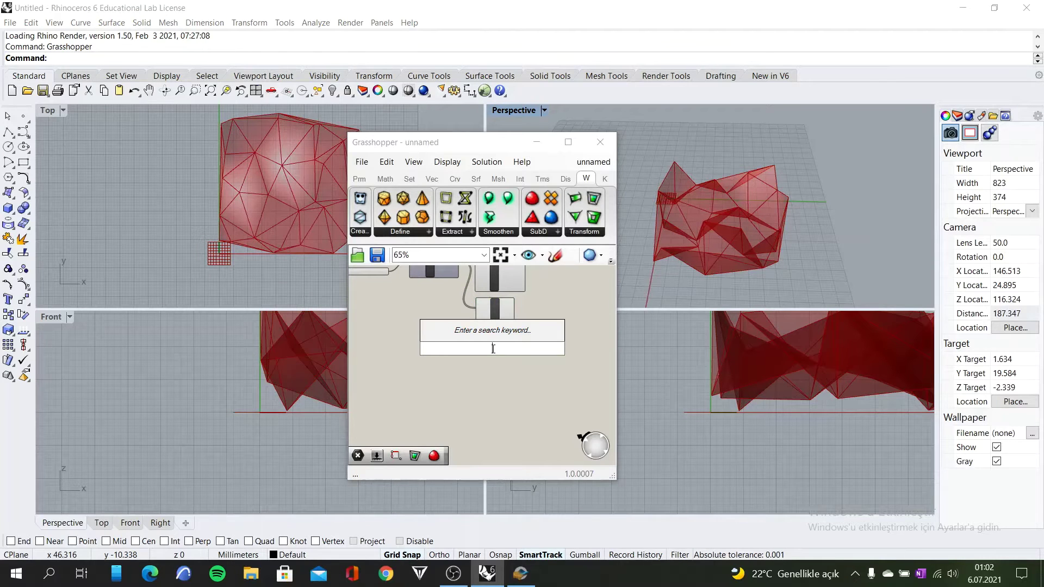
type("wb")
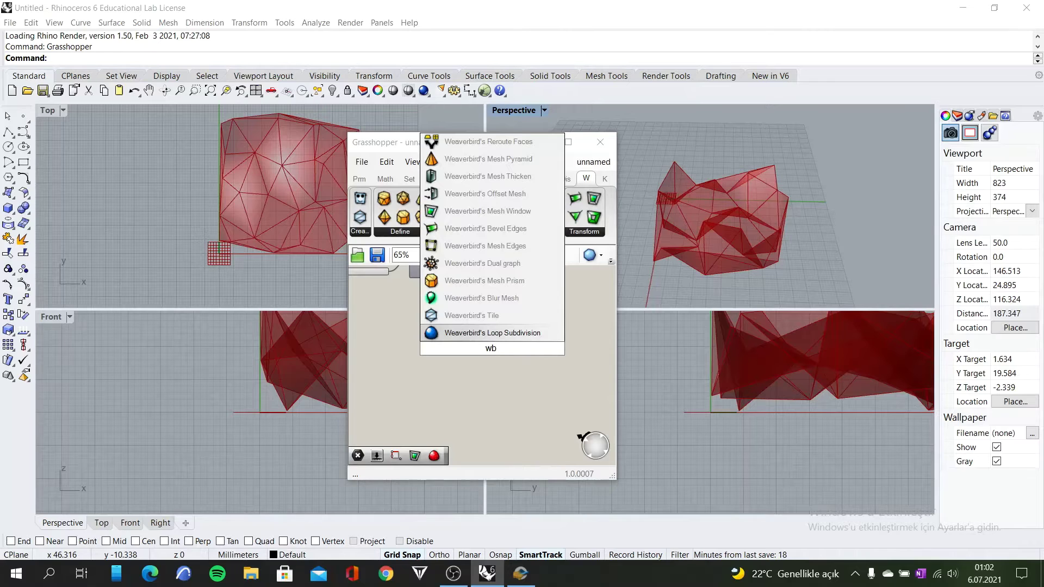
type(" picr")
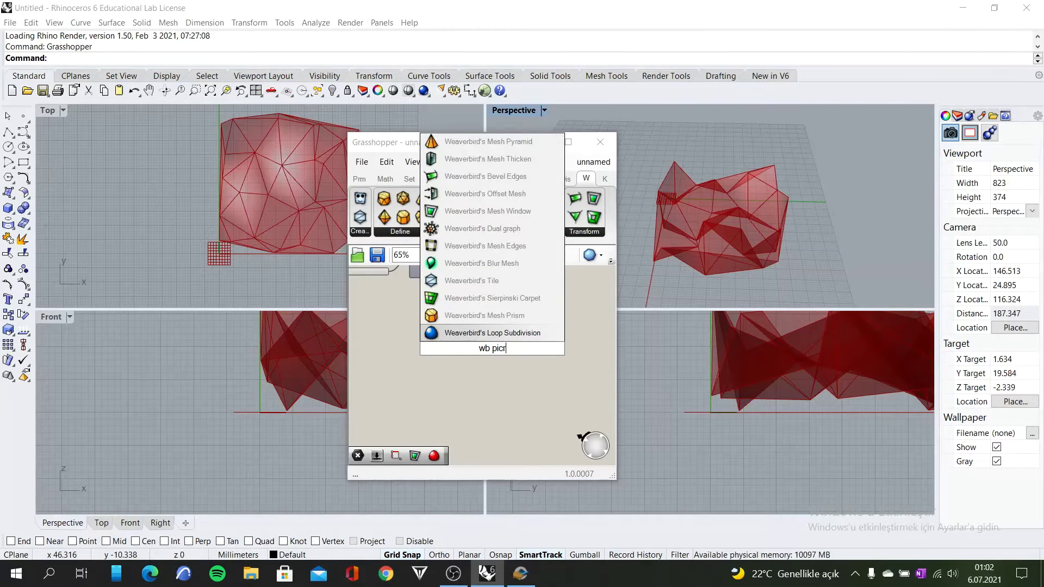
key("BackSpace")
type("tu")
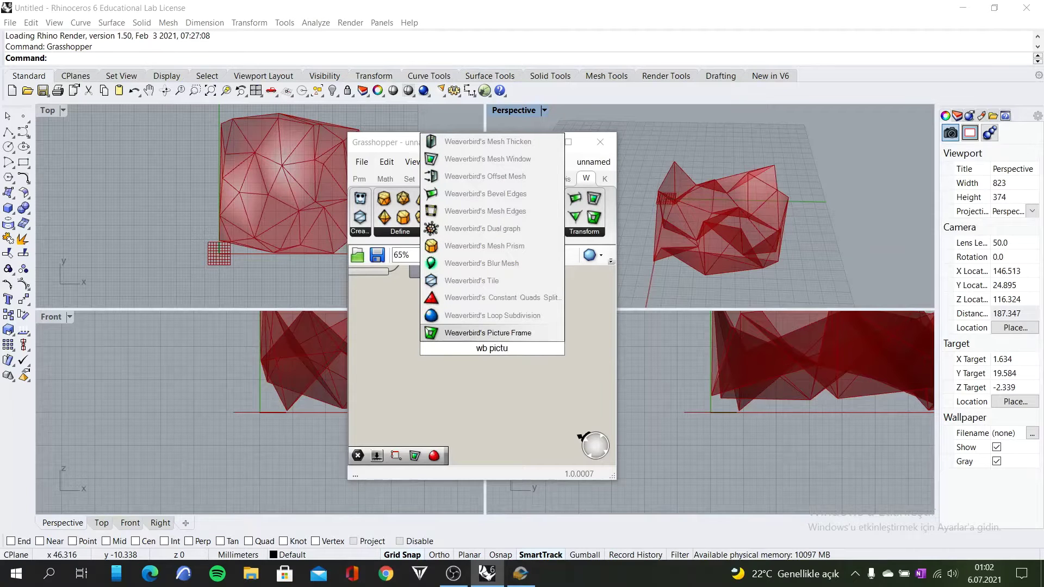
key("Return")
- Place Picture Frame beside Delaunay Mesh and connect the Mesh output to its Mesh/Polylines input
left_click_drag(511, 353, 575, 348)
scroll(520, 319, "up", 3)
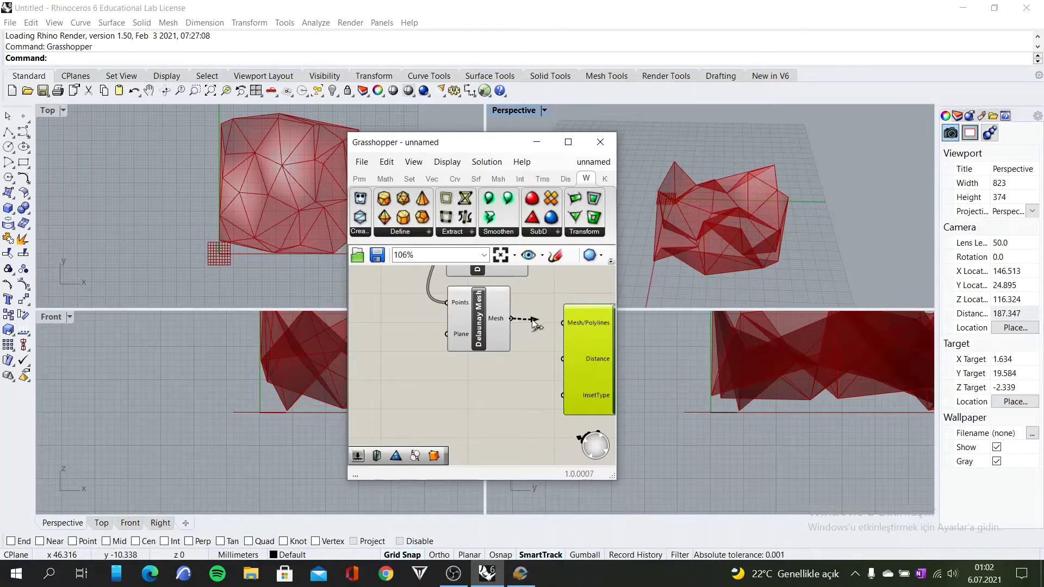
left_click_drag(511, 319, 563, 334)
right_click_drag(814, 194, 617, 318)
mouse_move(591, 336)
left_mouse_down()
mouse_move(562, 337)
mouse_move(592, 335)
left_mouse_up()
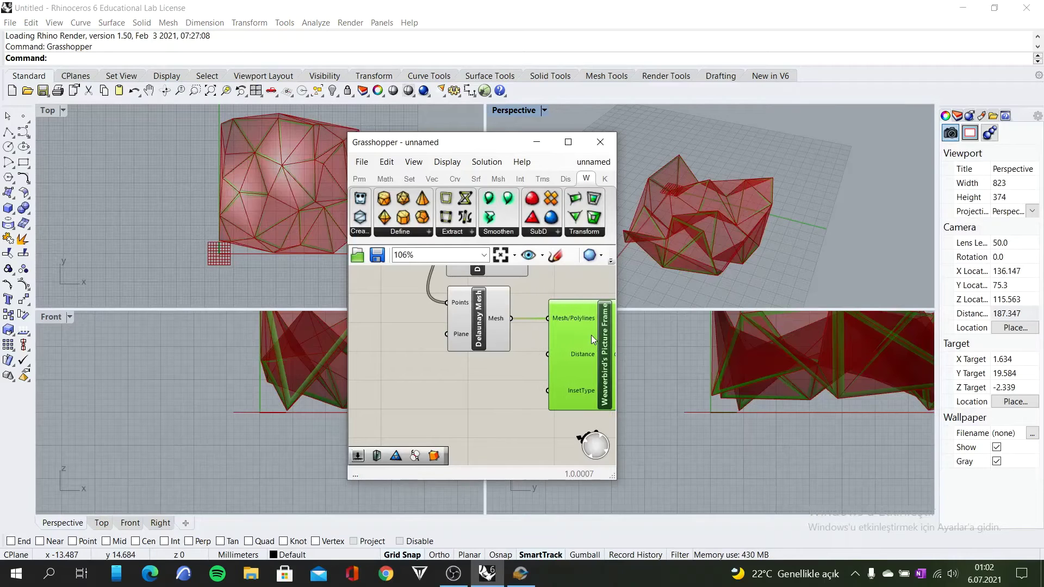
- Add a number slider, connect it to Picture Frame's Distance input and set it to 18
left_click(478, 373)
double_click(472, 372)
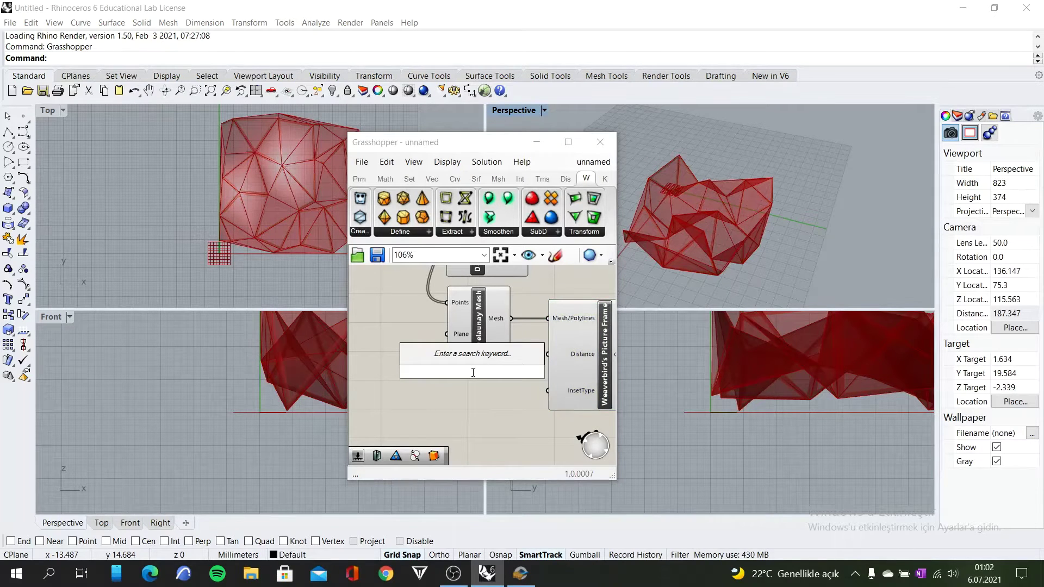
type("number slider")
key("Return")
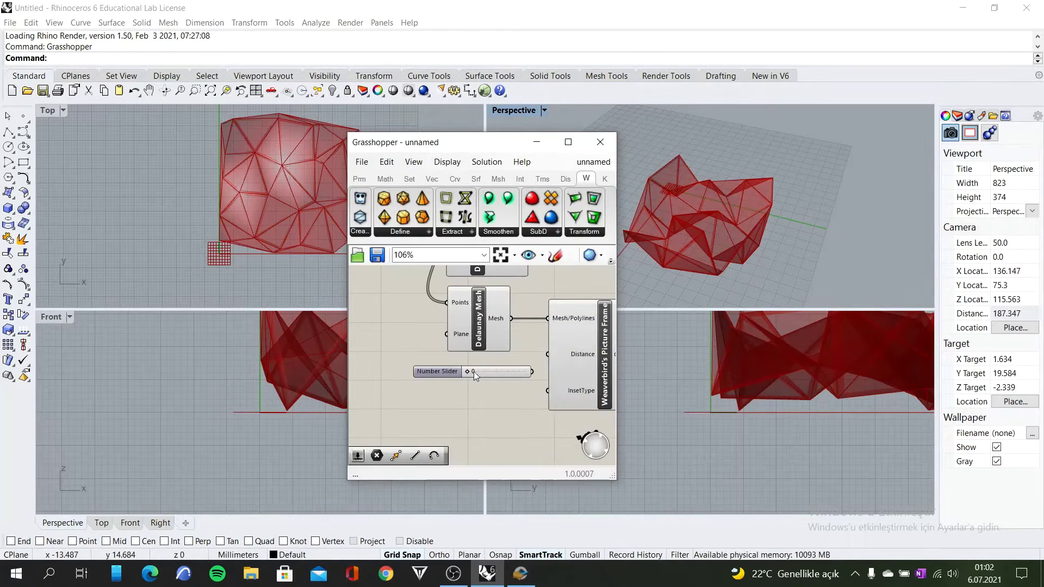
left_click_drag(545, 361, 547, 354)
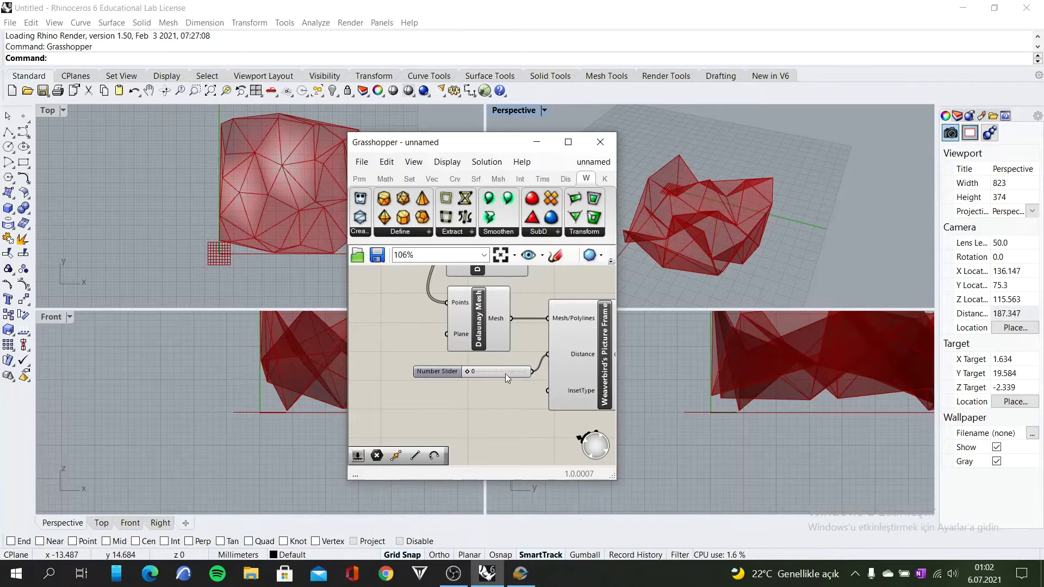
left_click_drag(467, 371, 477, 374)
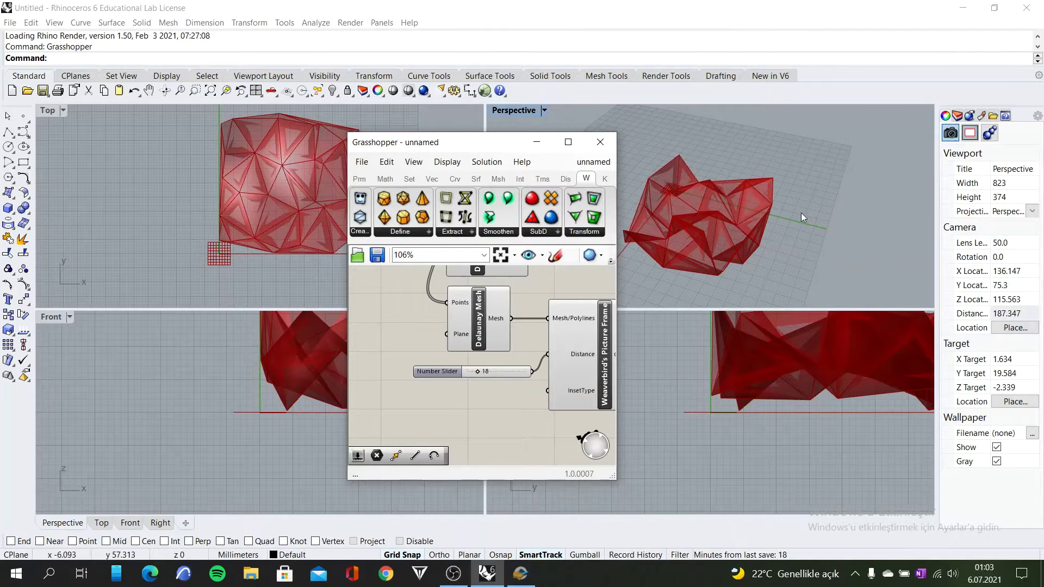
- Inspect the framed mesh from several perspective angles and move the Distance slider up close beneath Delaunay Mesh
right_click_drag(800, 214, 771, 244)
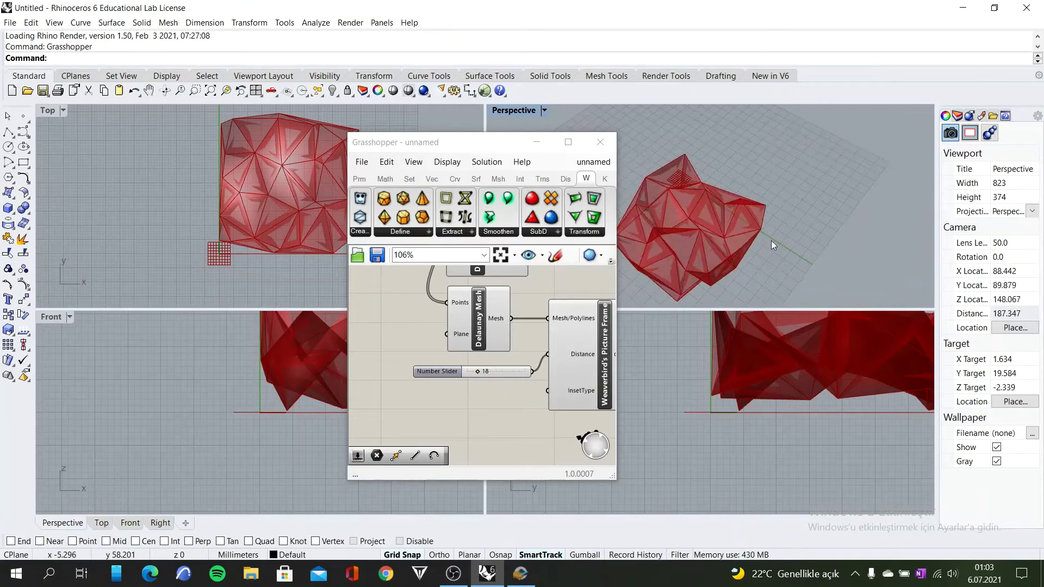
scroll(716, 227, "up", 4)
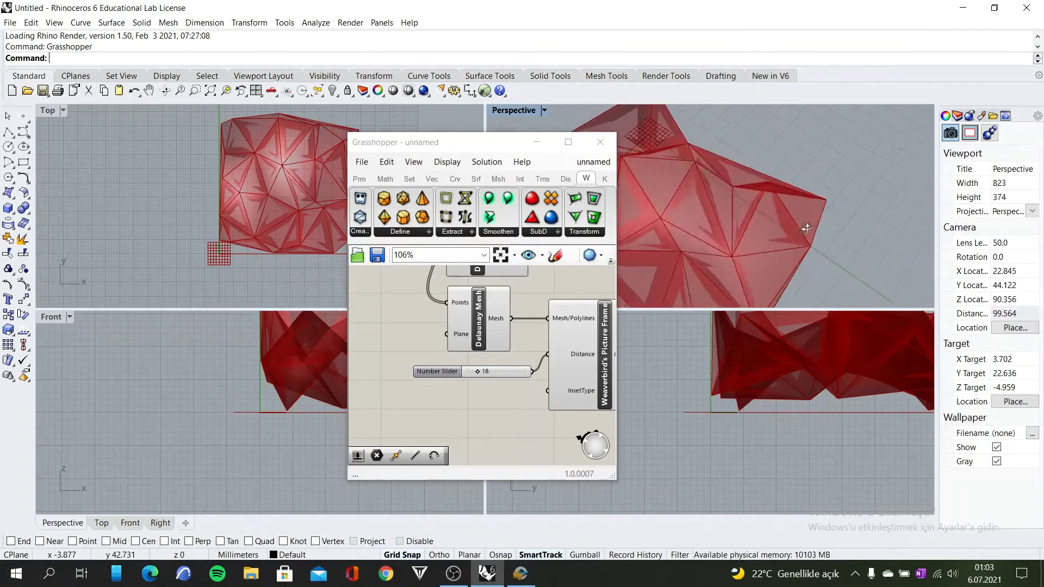
right_click_drag(806, 201, 767, 239)
scroll(767, 190, "down", 4)
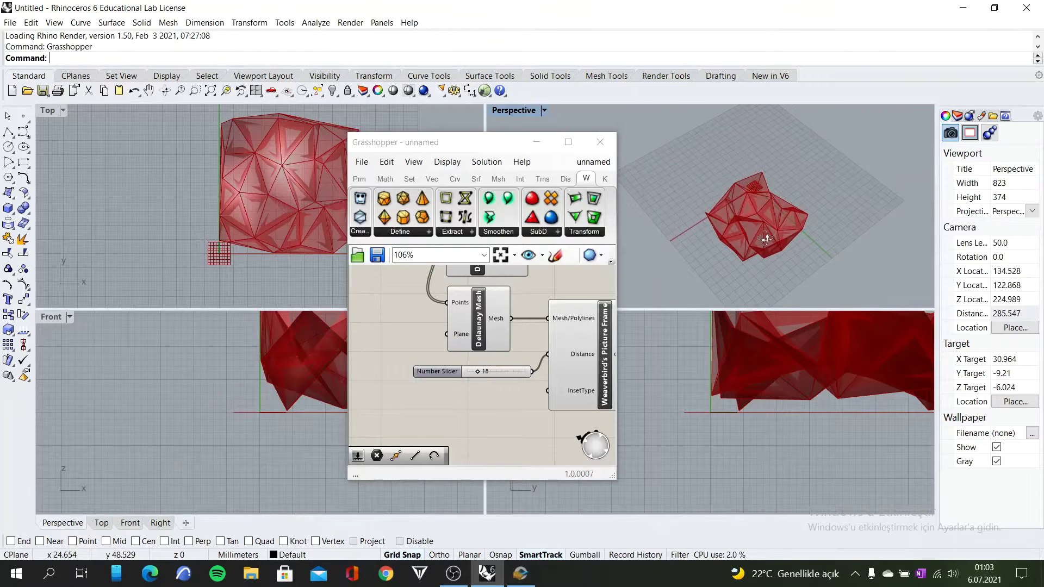
left_click_drag(519, 374, 511, 366)
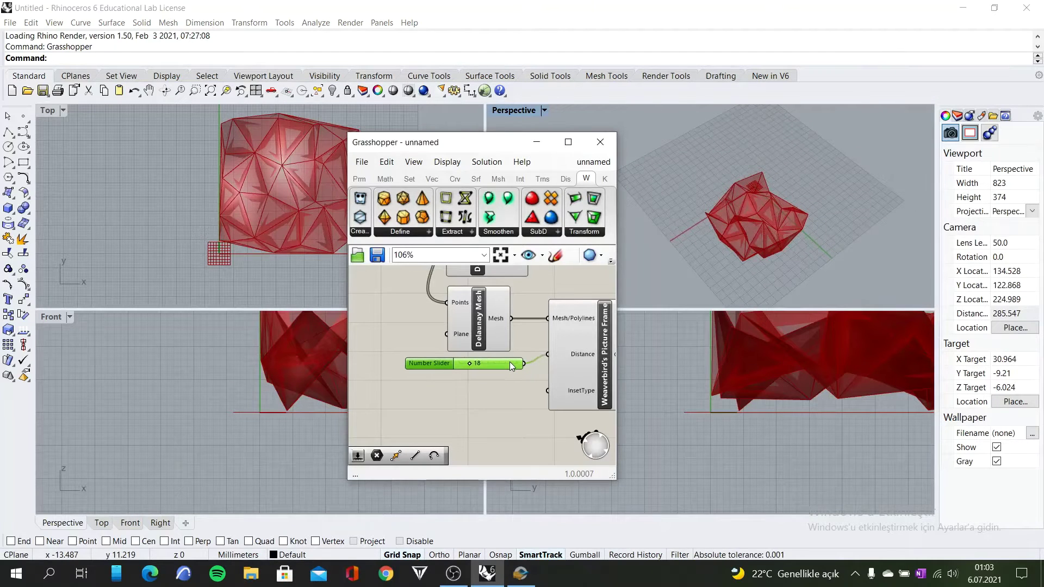
scroll(491, 369, "down", 4)
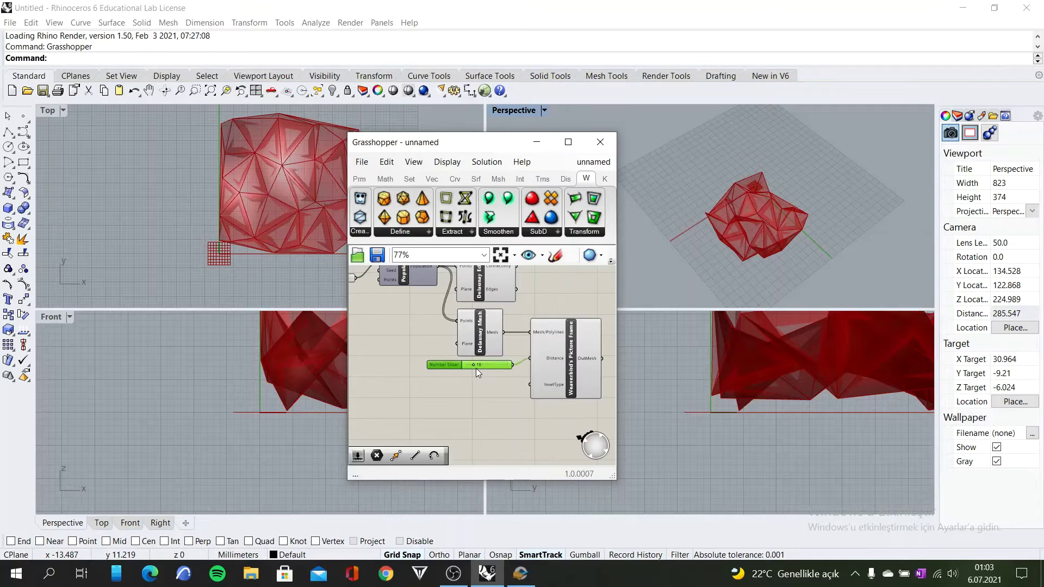
scroll(532, 352, "down", 2)
right_click_drag(761, 239, 846, 226)
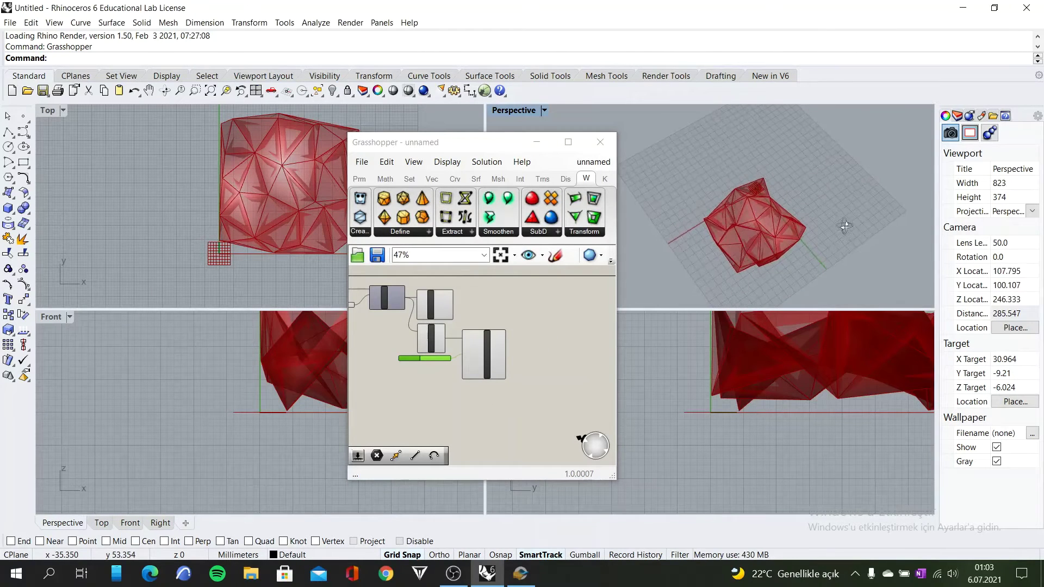
- Add a Weaverbird's Mesh Thicken component beside Picture Frame
scroll(531, 347, "up", 5)
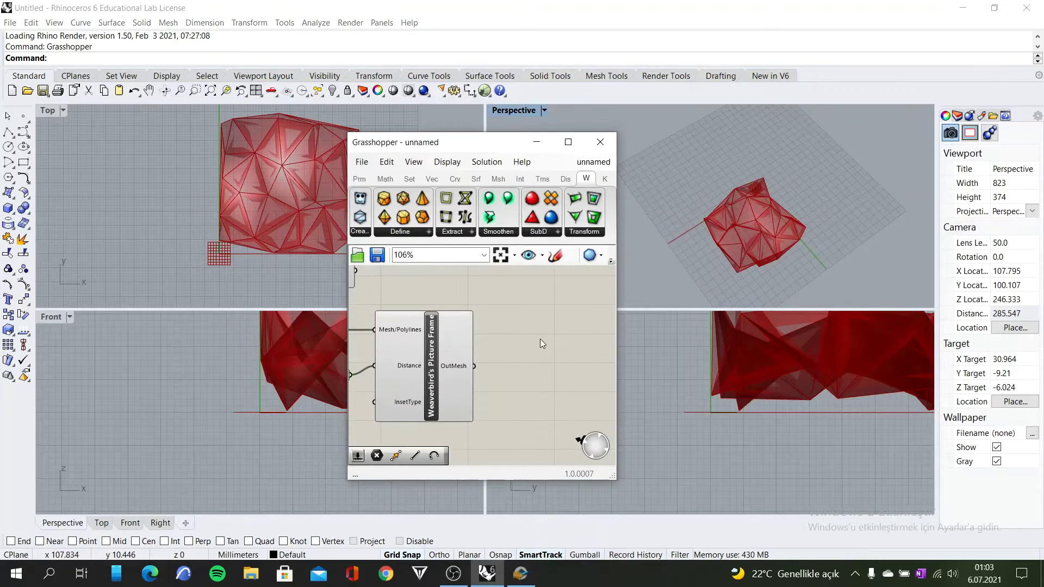
double_click(540, 338)
type("w")
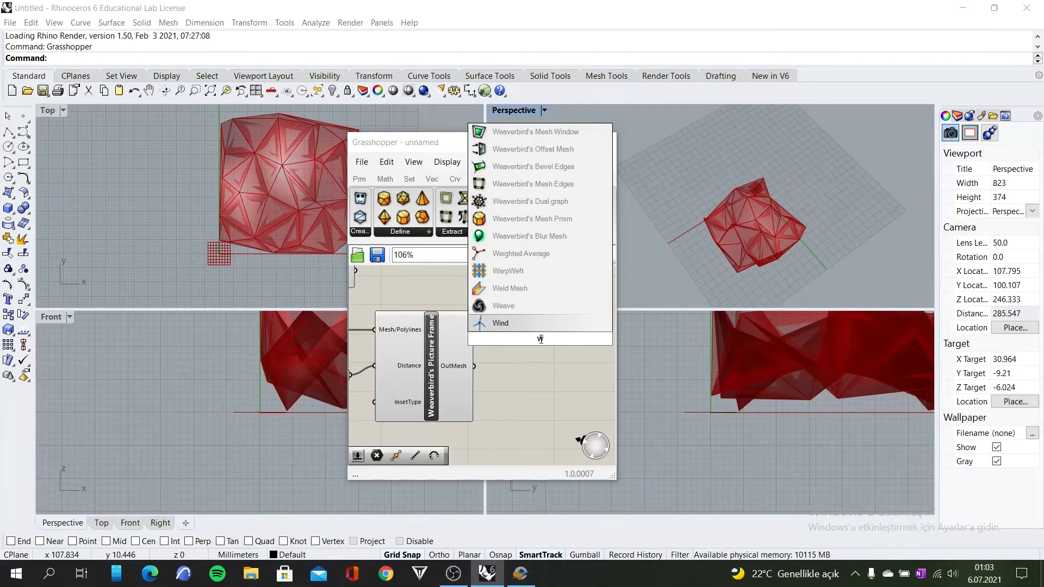
type("b mes")
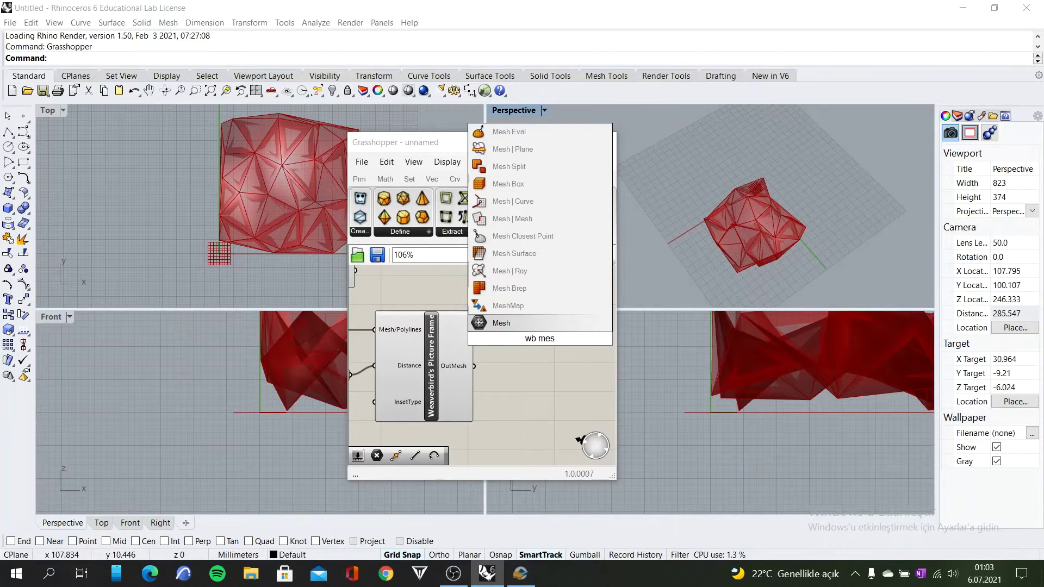
type("h")
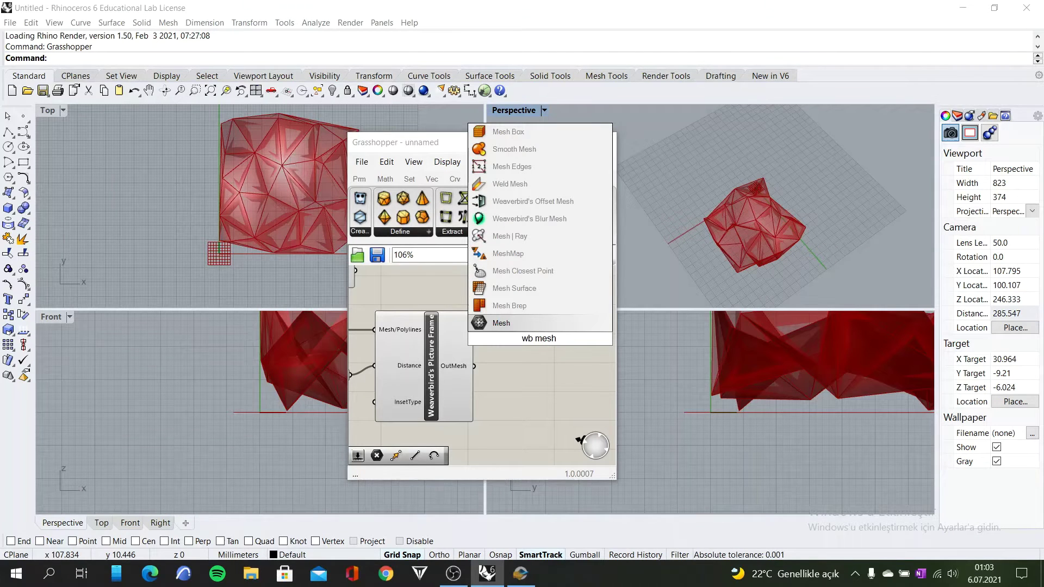
type(" th")
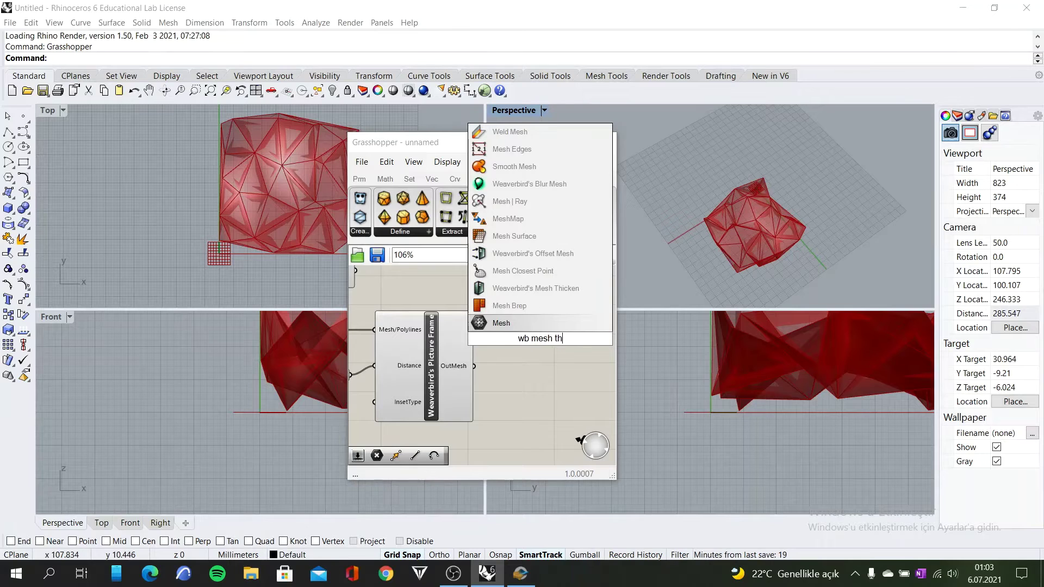
type("i")
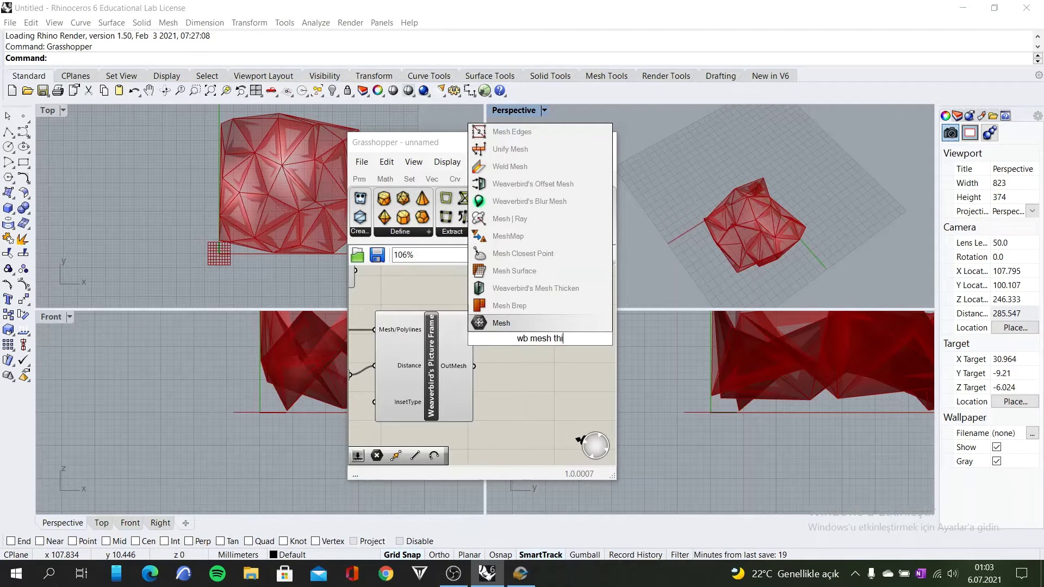
left_click(536, 289)
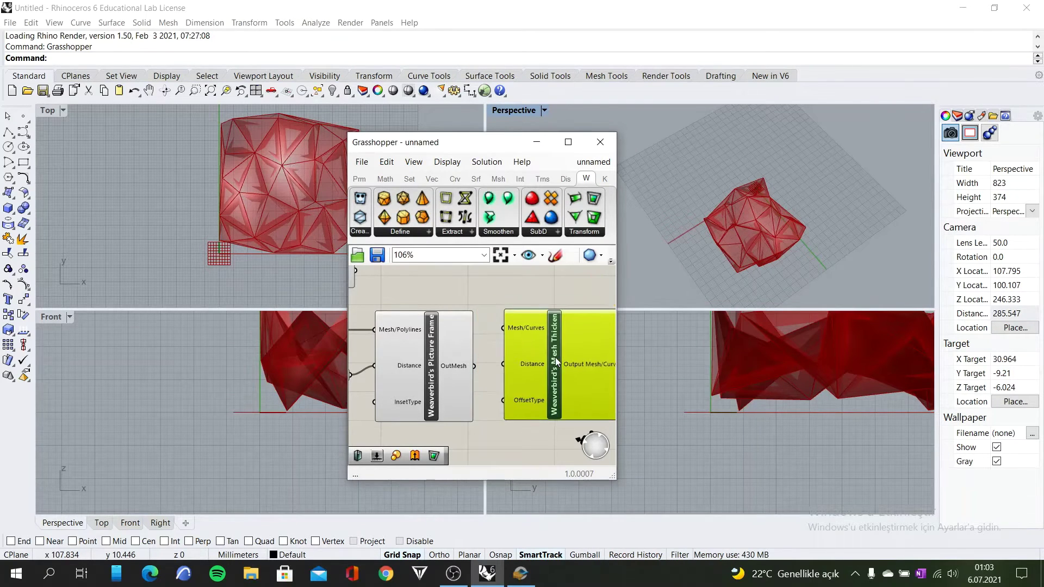
- Connect Picture Frame's OutMesh to Mesh Thicken's Mesh/Curves input and move Mesh Thicken so the wire runs straight
left_click_drag(475, 366, 513, 337)
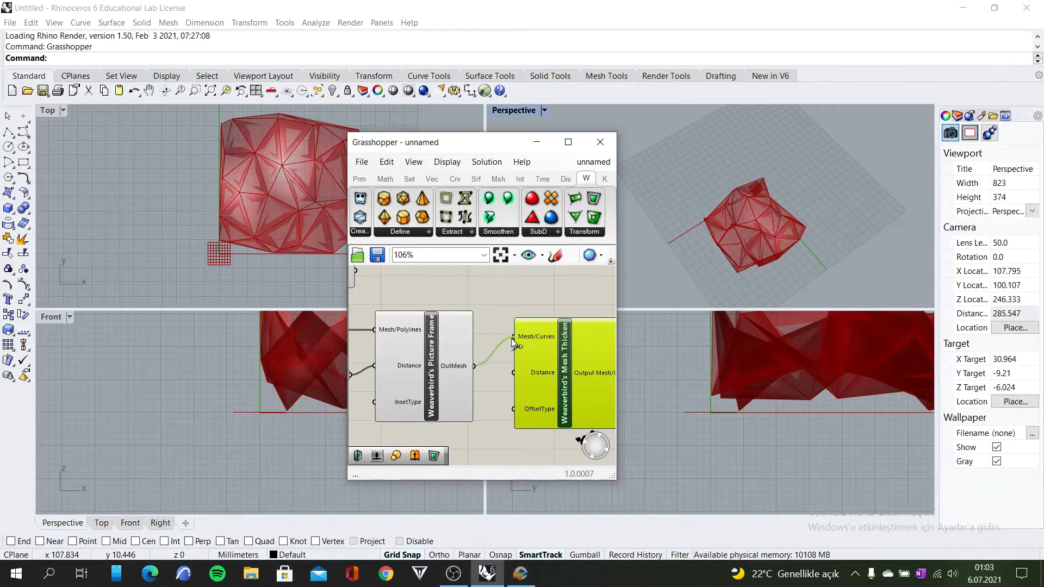
scroll(801, 197, "down", 3)
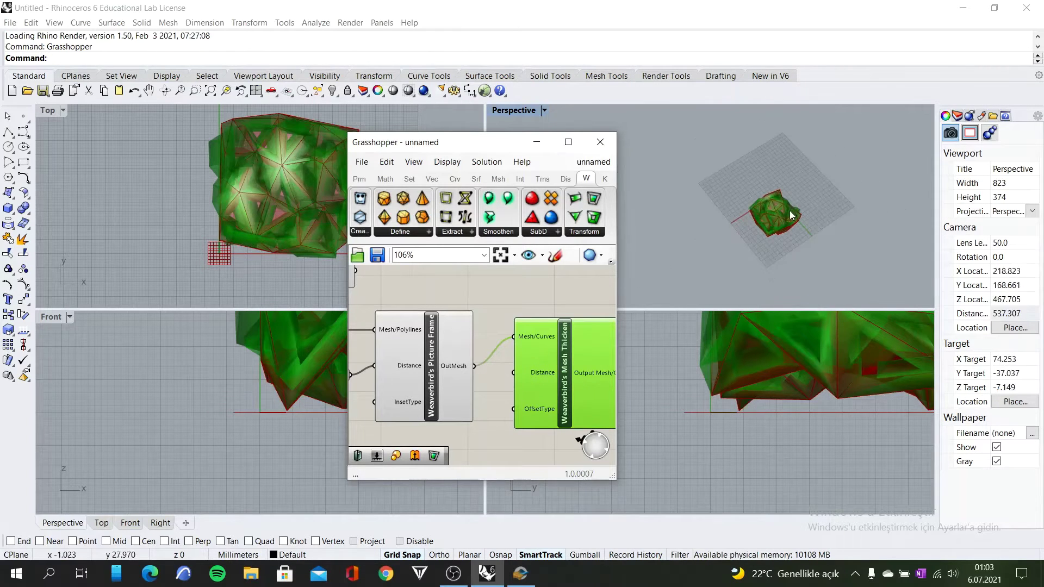
scroll(794, 244, "up", 5)
scroll(756, 222, "down", 1)
right_click_drag(756, 221, 718, 250)
left_click_drag(531, 383, 567, 413)
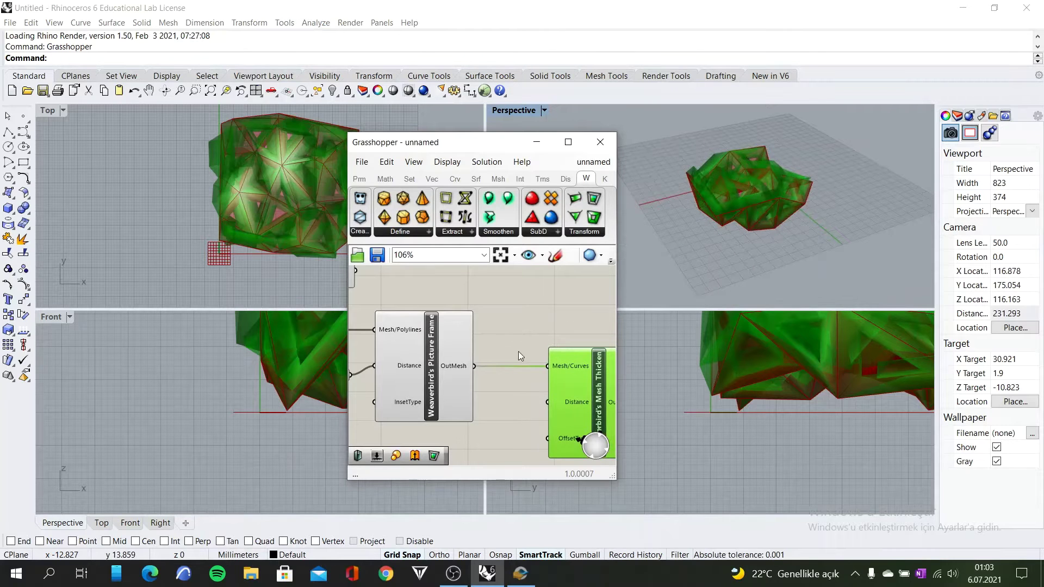
- Add a number slider below Picture Frame and connect it to Mesh Thicken's Distance input
scroll(518, 351, "down", 4)
left_click(478, 393)
double_click(478, 393)
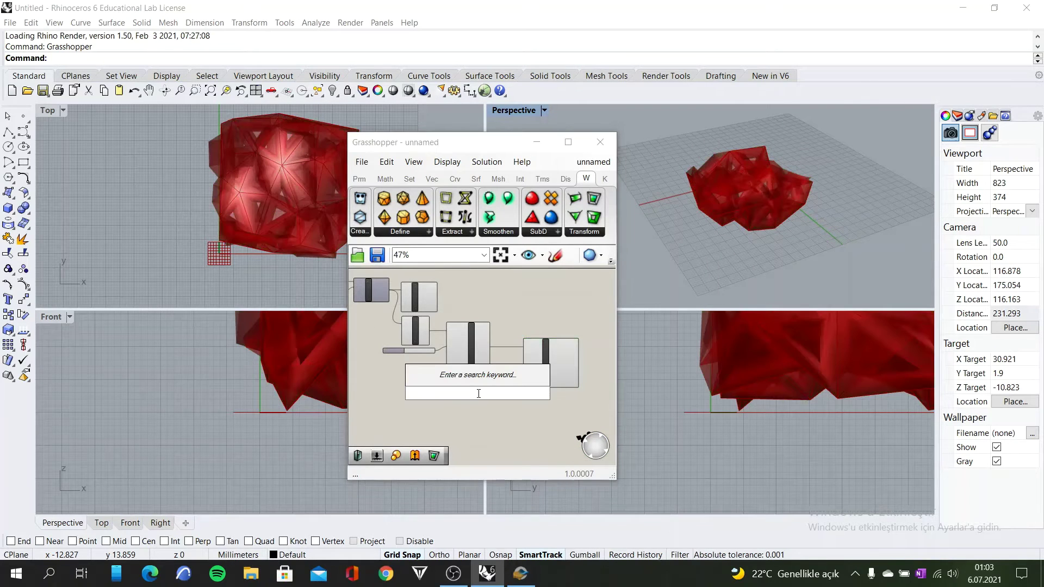
type("0")
key("Return")
scroll(522, 389, "up", 3)
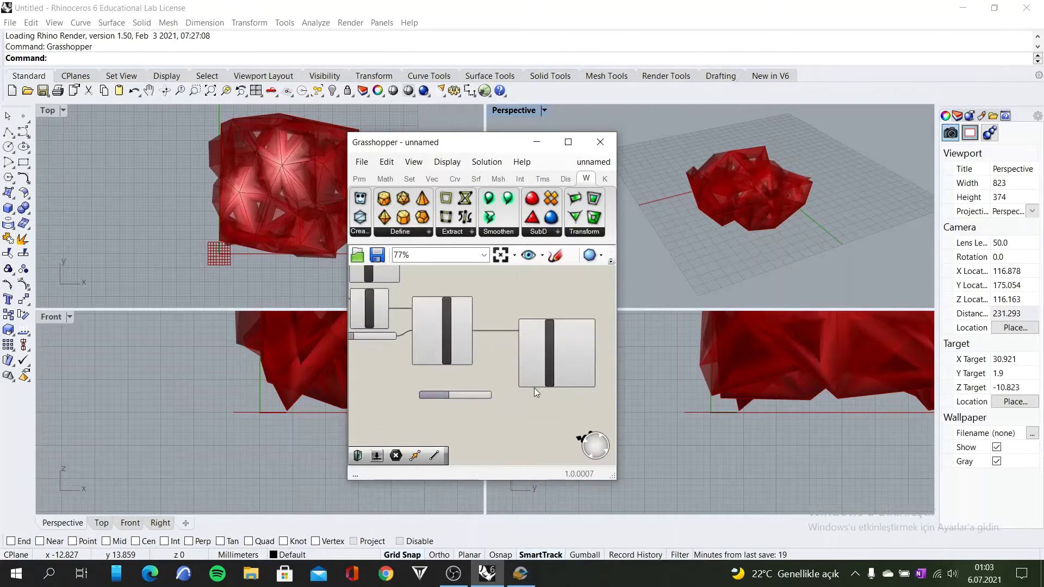
left_click_drag(479, 397, 507, 340)
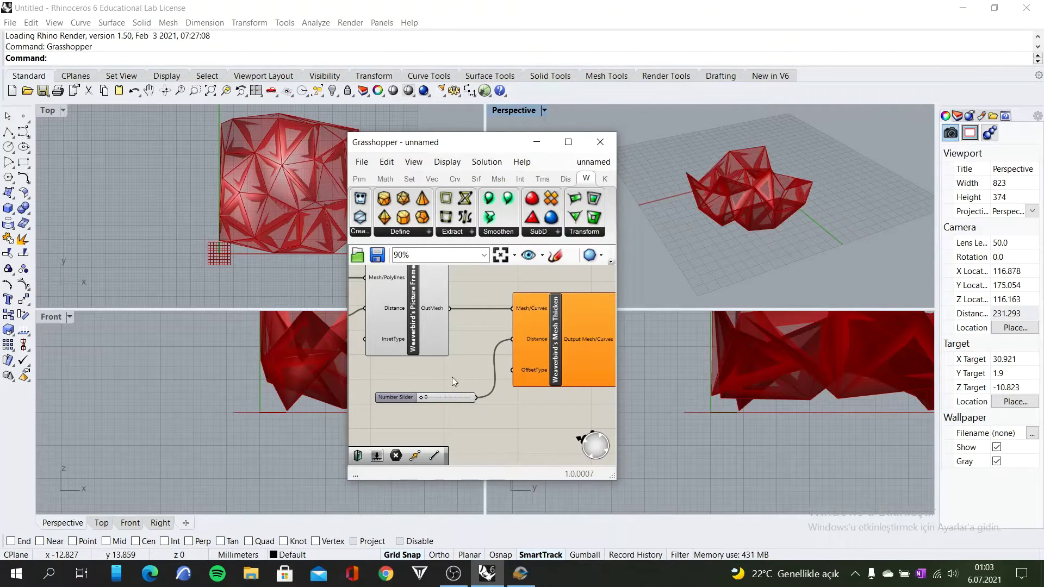
- Set Mesh Thicken's Distance slider to 1 and check the thickened mesh from different perspective angles
scroll(441, 394, "up", 3)
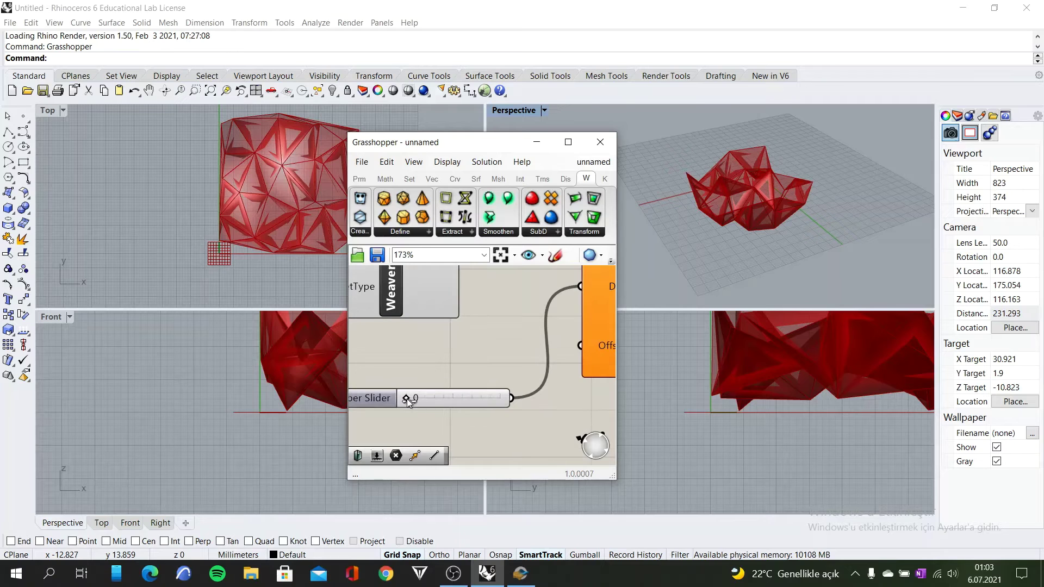
left_click_drag(408, 400, 411, 399)
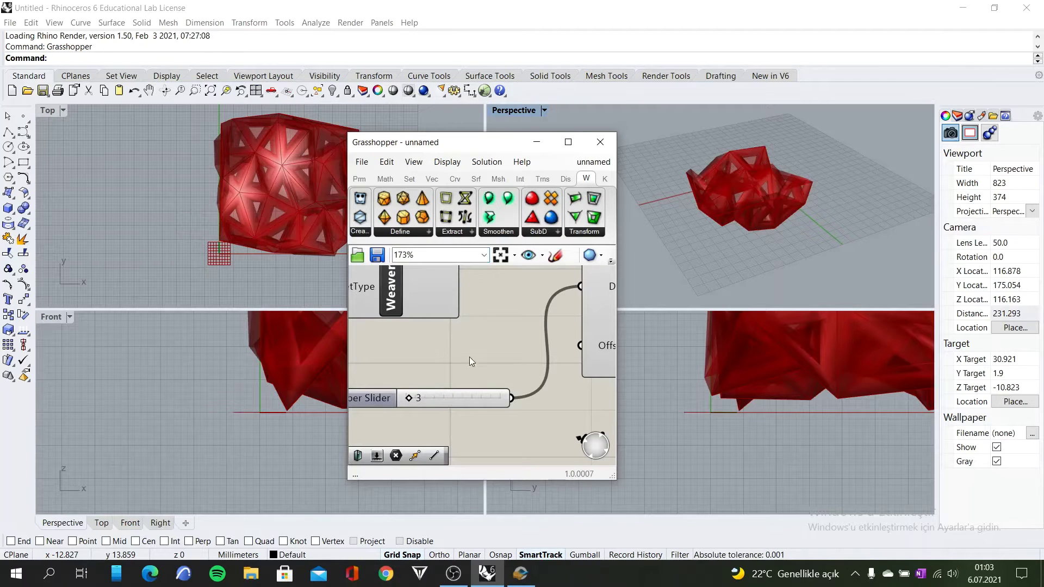
mouse_move(794, 206)
right_mouse_down()
mouse_move(814, 199)
mouse_move(799, 206)
right_mouse_up()
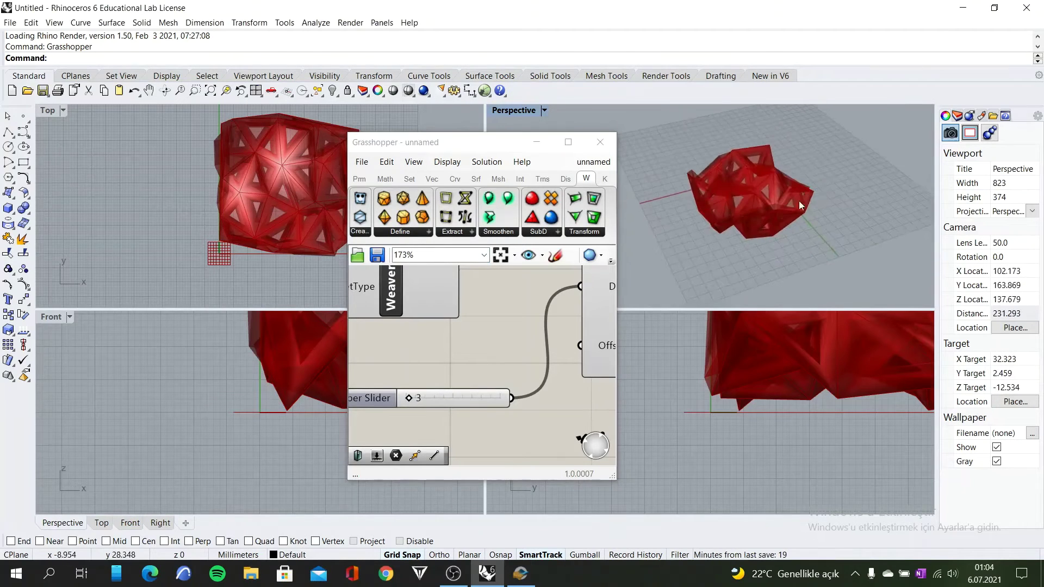
scroll(440, 411, "up", 8)
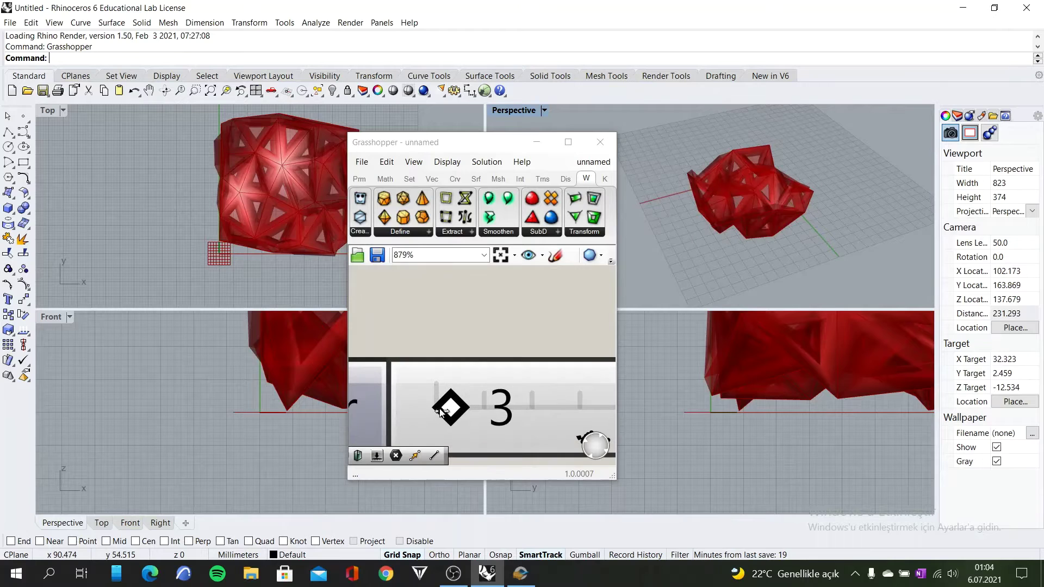
left_click_drag(441, 412, 440, 412)
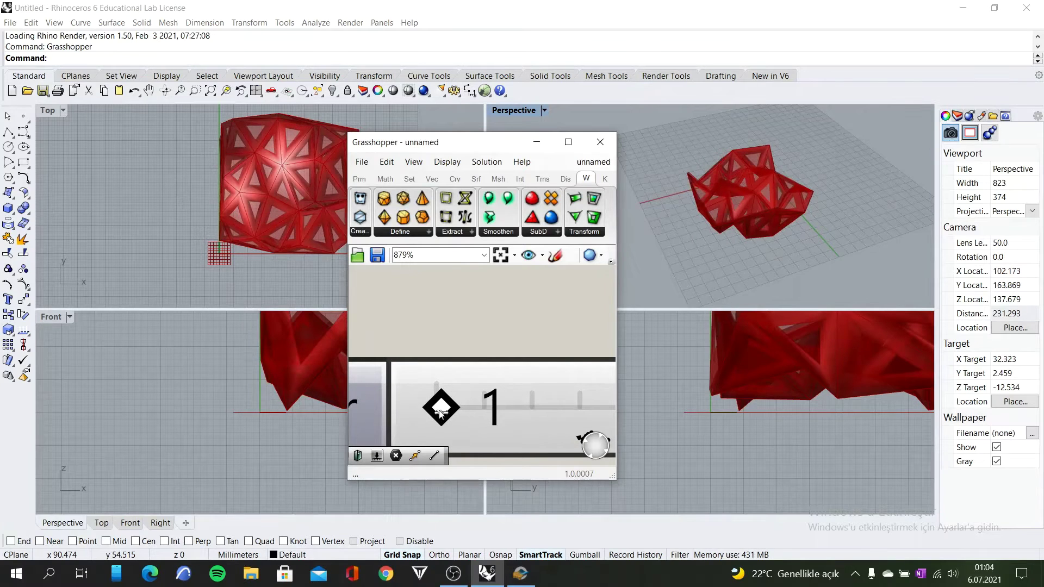
right_click_drag(805, 218, 750, 220)
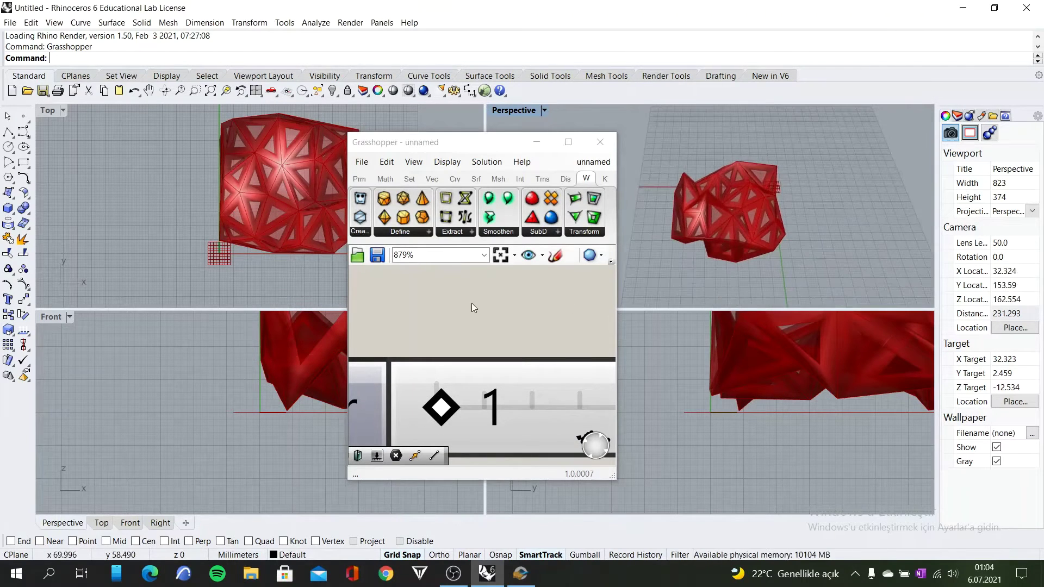
scroll(471, 308, "down", 4)
right_click_drag(685, 179, 631, 179)
- Select both Delaunay components, Picture Frame and Mesh Thicken together with their sliders, and bake them into Rhino
scroll(490, 337, "down", 9)
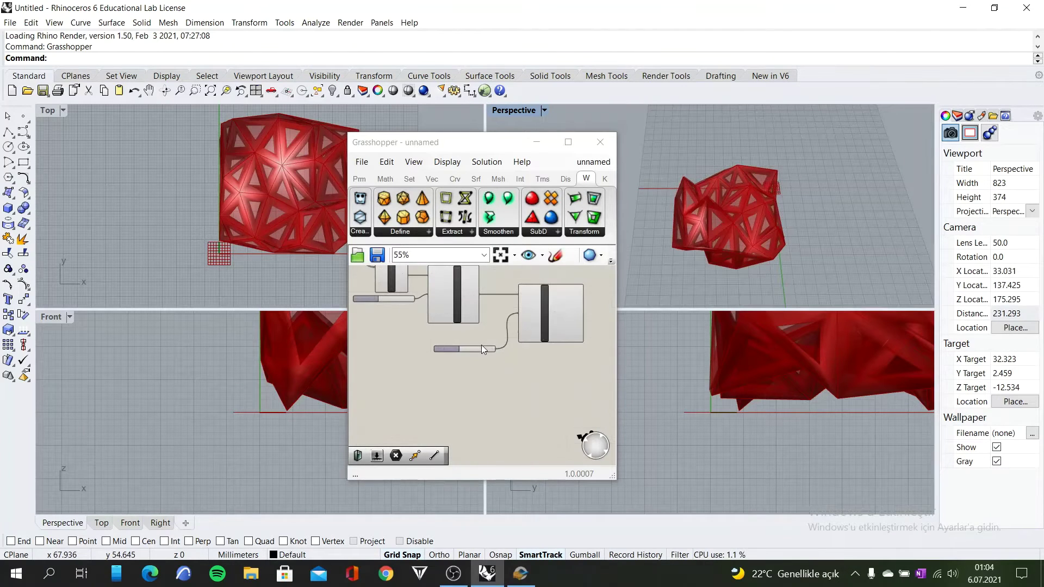
scroll(455, 369, "down", 3)
left_click_drag(530, 279, 425, 382)
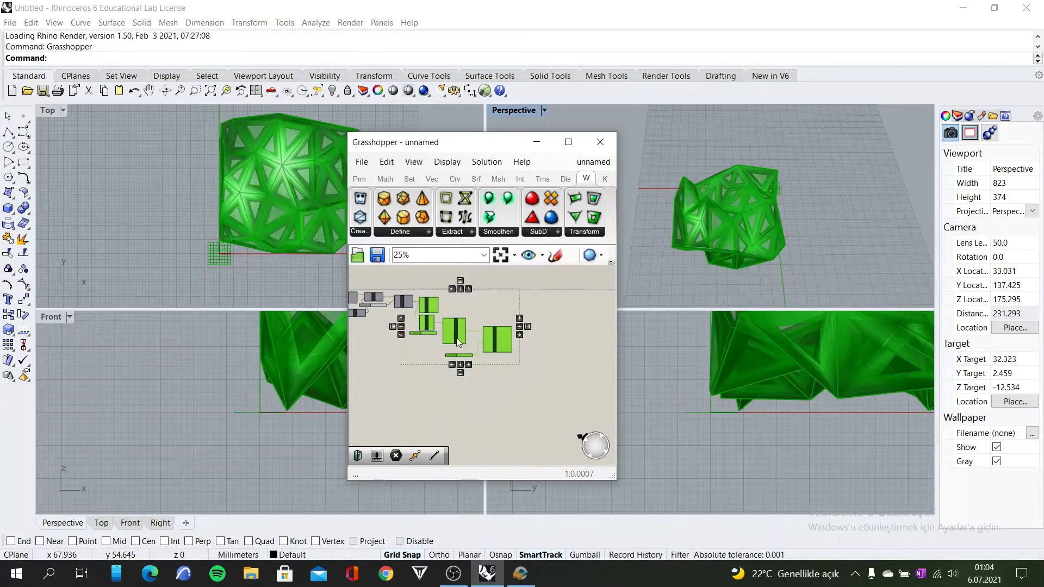
middle_click(471, 309)
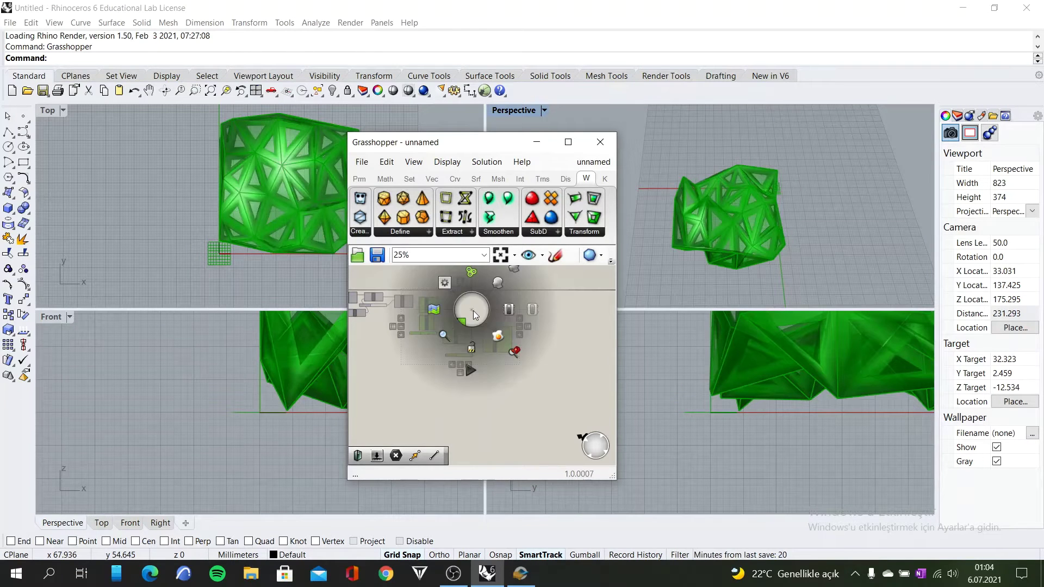
left_click(493, 335)
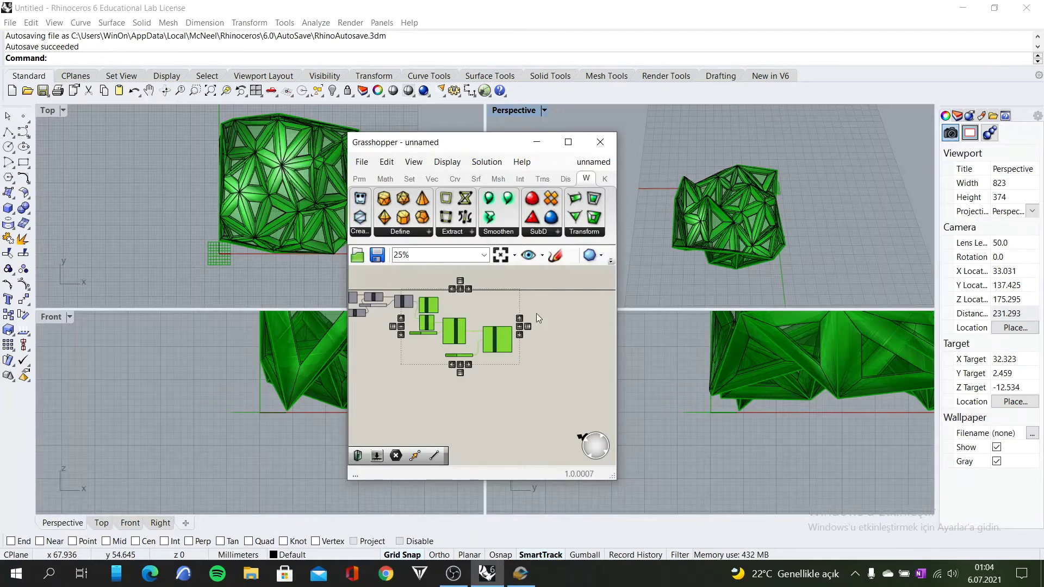
left_click(557, 276)
- Minimize Grasshopper, set the Perspective viewport to Rendered display and maximize it to inspect the baked mesh
left_click(536, 141)
right_click_drag(660, 174, 641, 228)
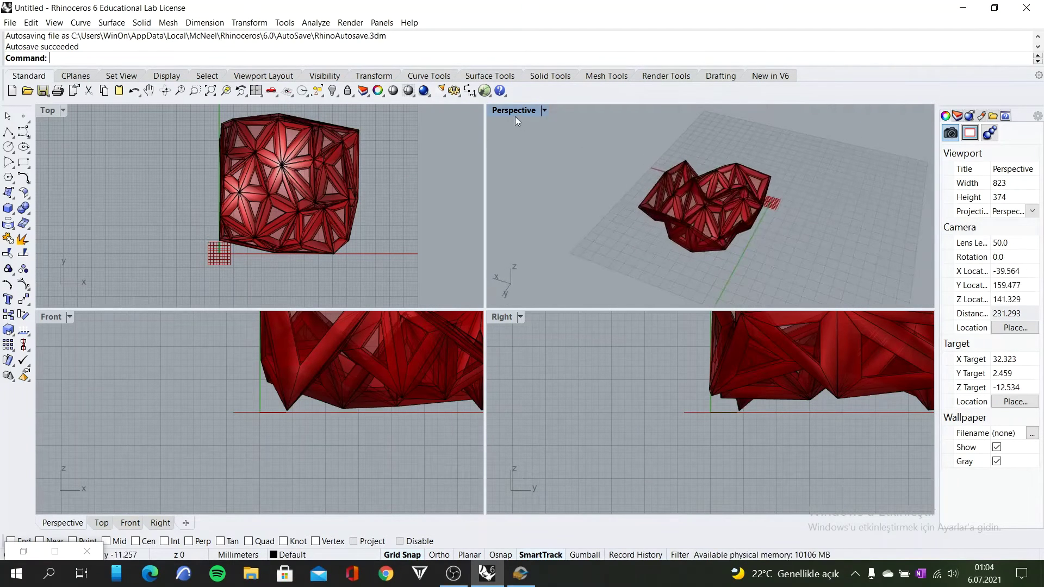
left_click(544, 110)
left_click(526, 168)
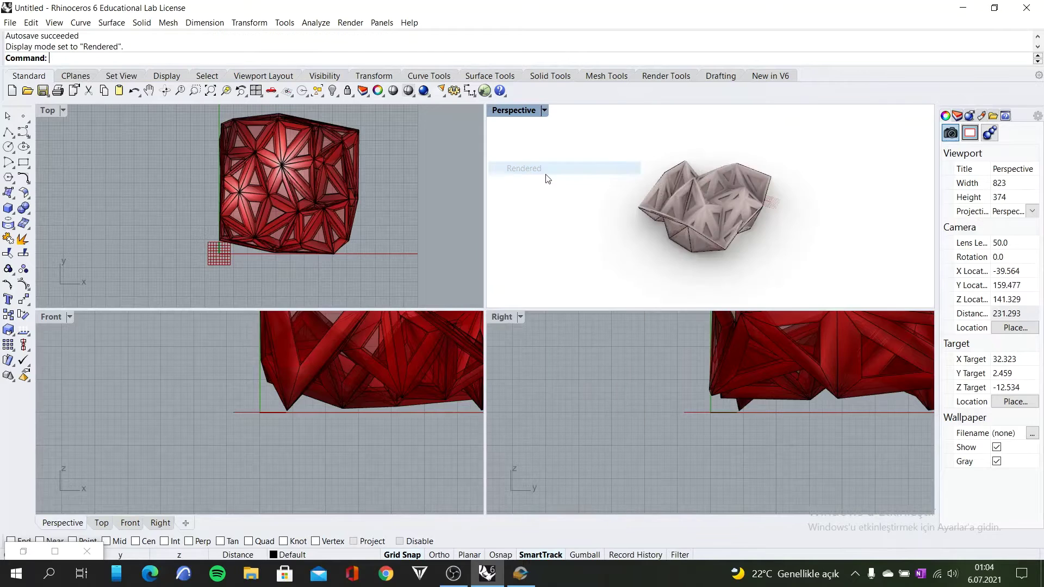
right_click_drag(769, 188, 608, 174)
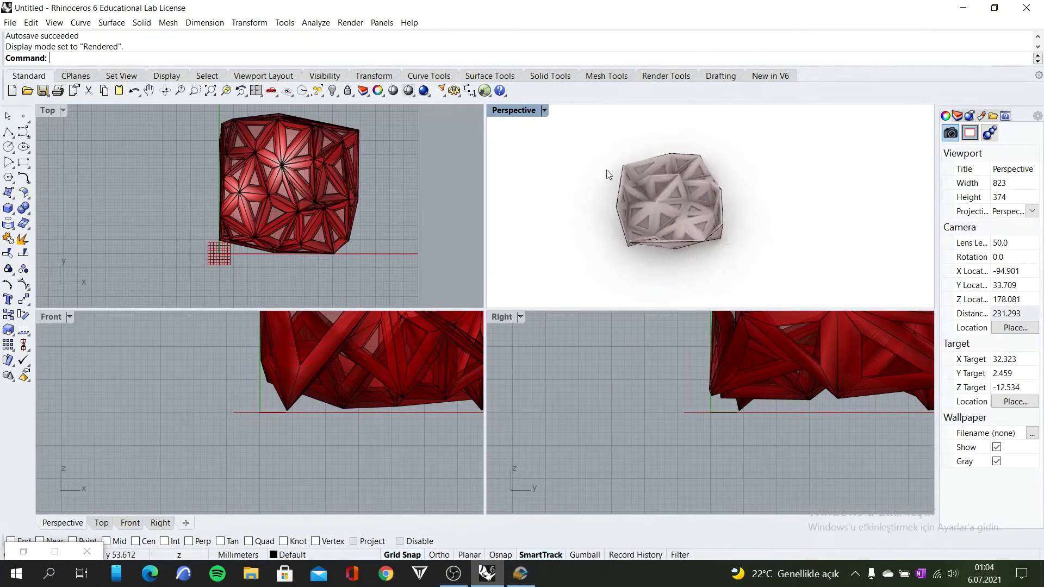
double_click(517, 112)
right_click_drag(583, 240, 598, 272)
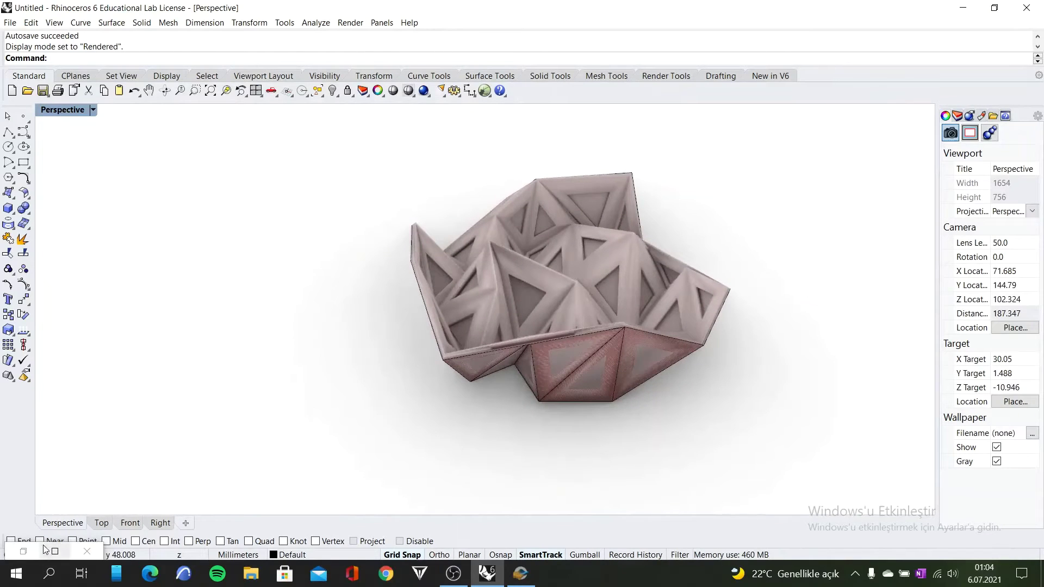
- Restore Grasshopper, move Mesh Thicken and its Distance slider closer to Picture Frame, and view the rendered mesh from another angle
left_click(24, 552)
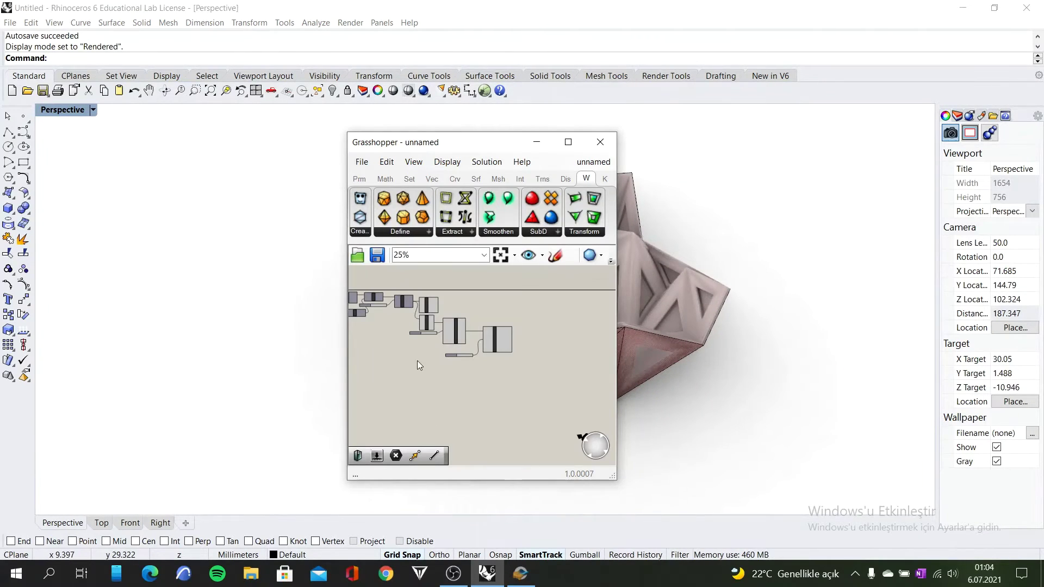
scroll(505, 341, "up", 2)
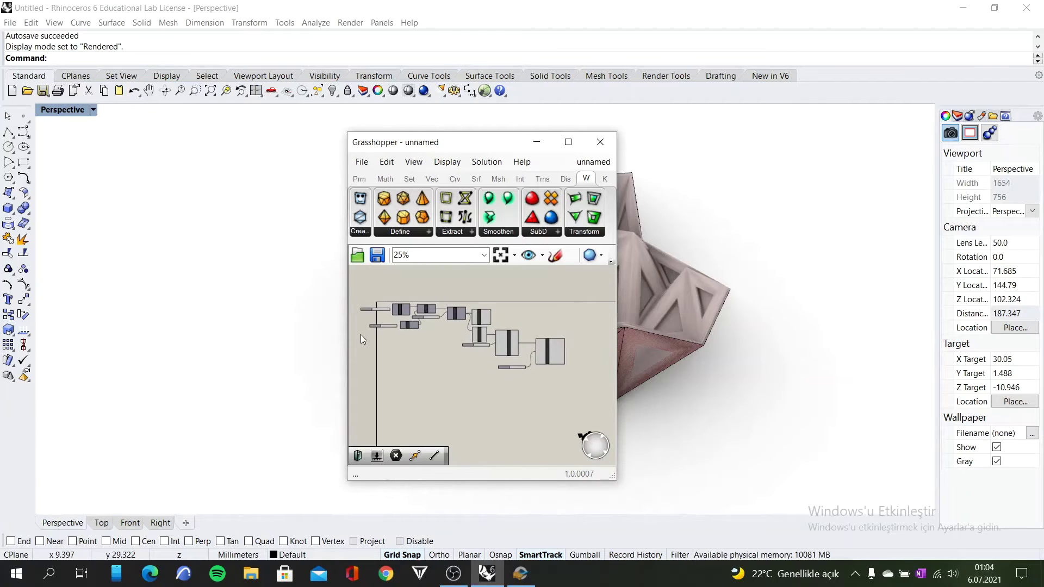
scroll(360, 334, "up", 2)
scroll(383, 289, "down", 2)
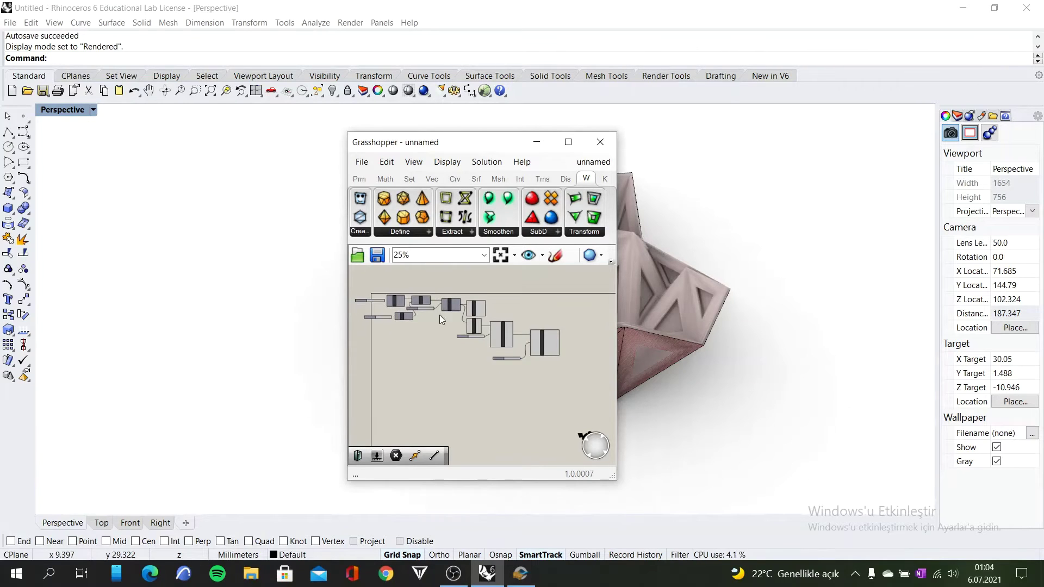
scroll(532, 342, "up", 5)
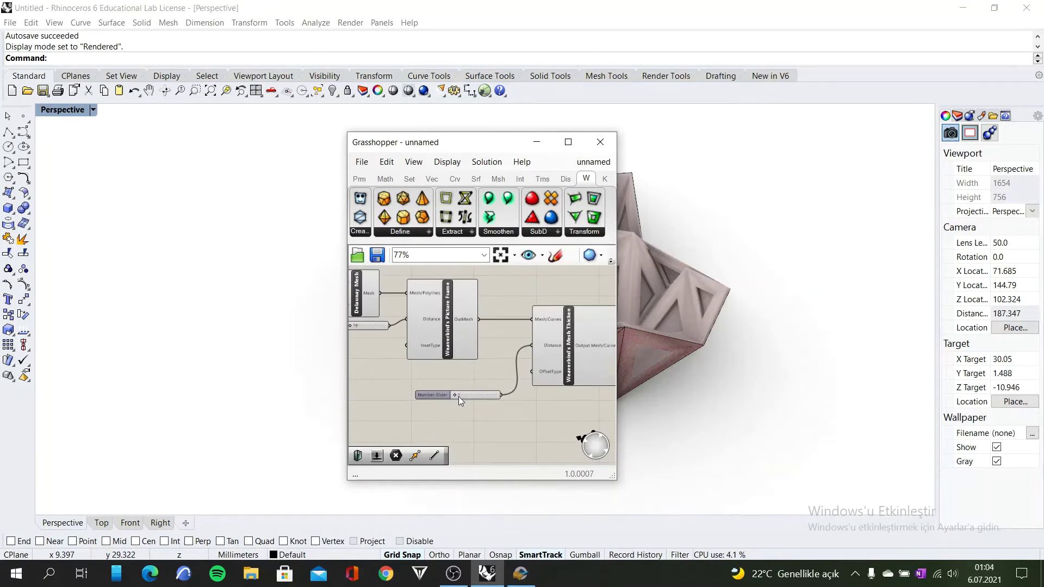
left_click_drag(458, 396, 434, 395)
left_click_drag(568, 356, 543, 355)
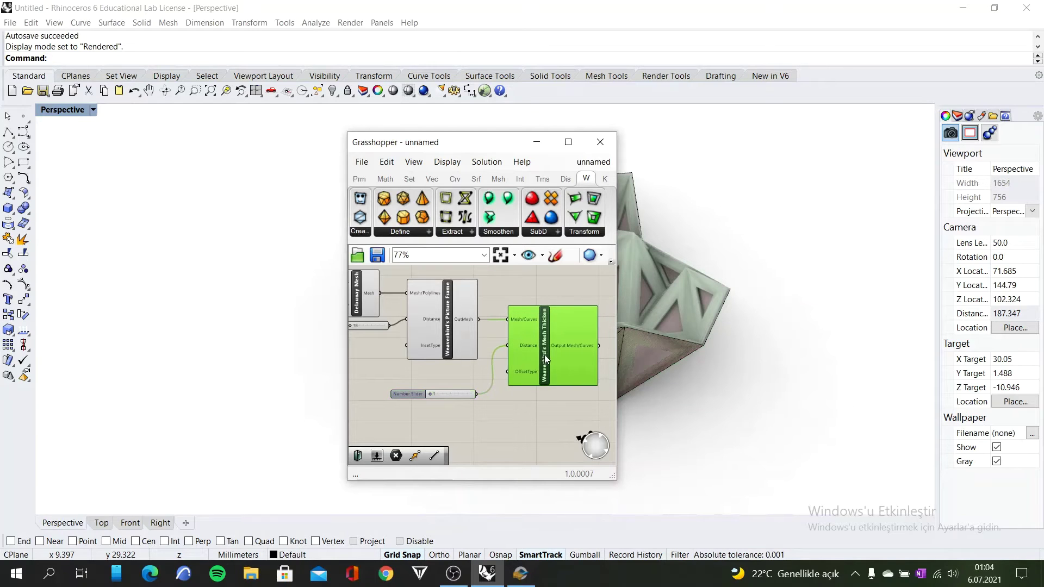
left_click_drag(462, 398, 463, 377)
scroll(463, 377, "down", 2)
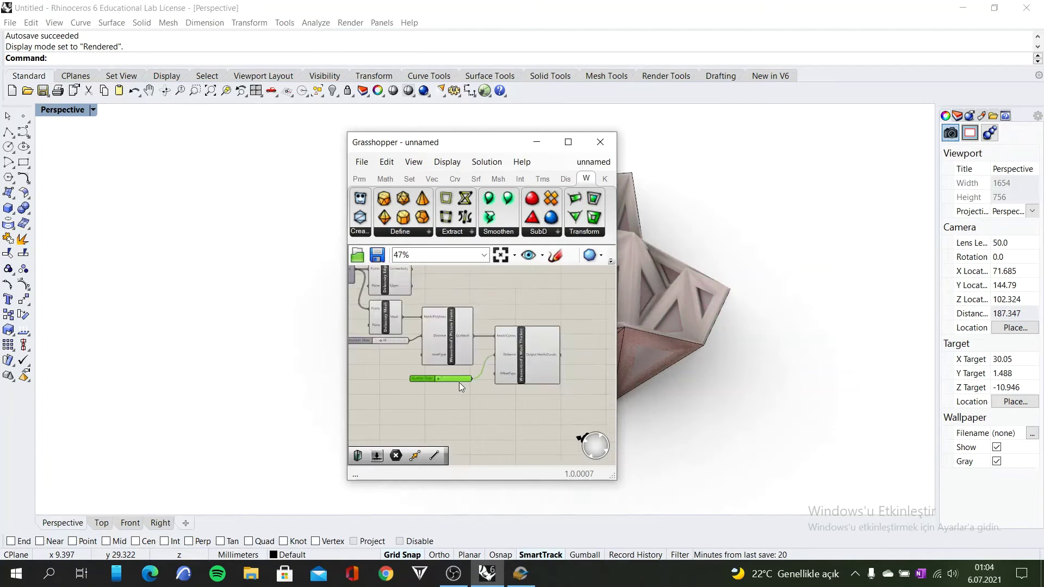
left_click(536, 142)
right_click_drag(736, 251, 710, 279)
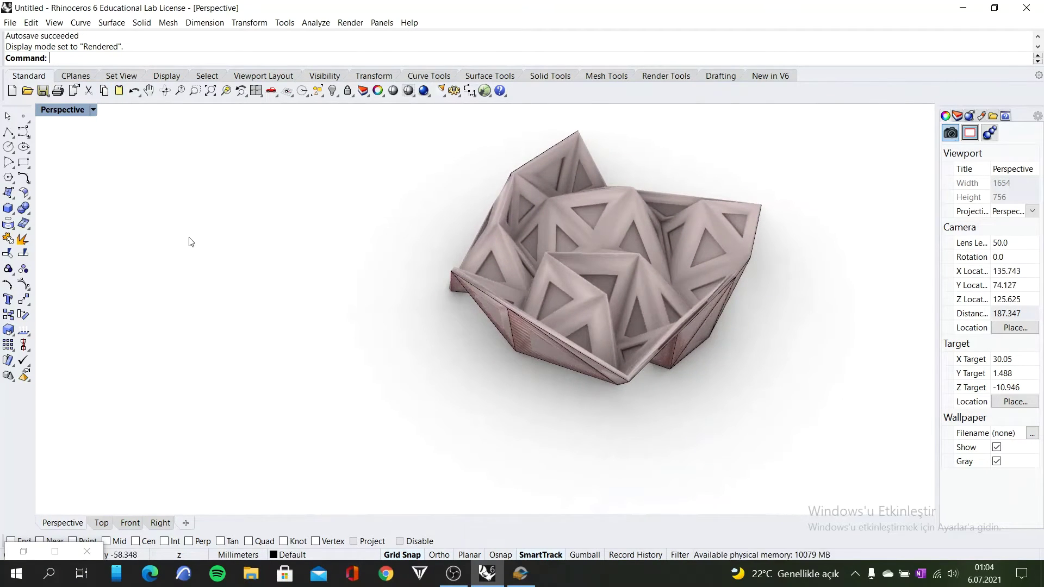
- Save the Grasshopper definition as a Grasshopper Binary (*.gh) file on the desktop (Masaüstü)
left_click(23, 551)
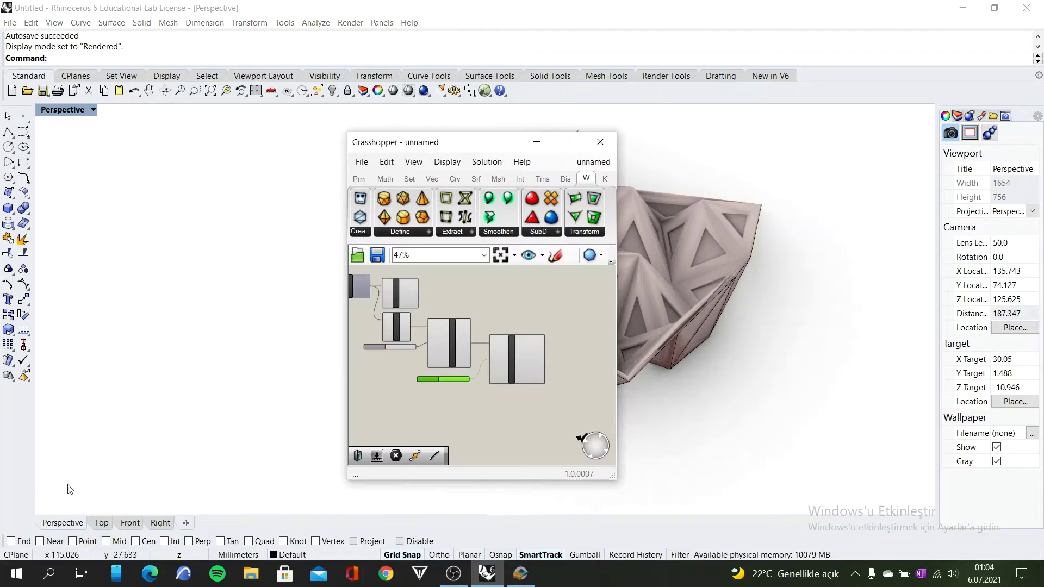
left_click(362, 162)
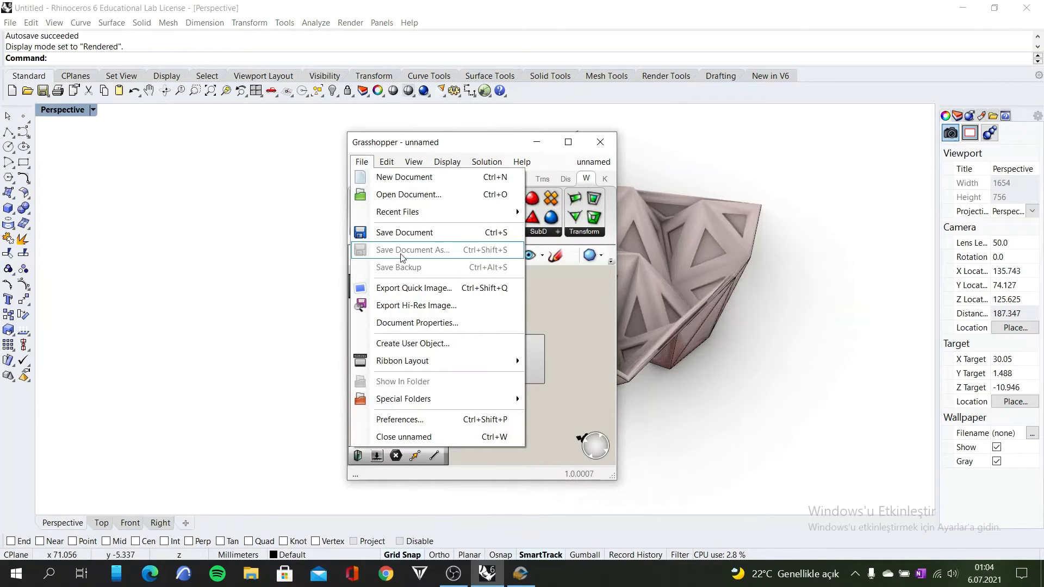
left_click(419, 232)
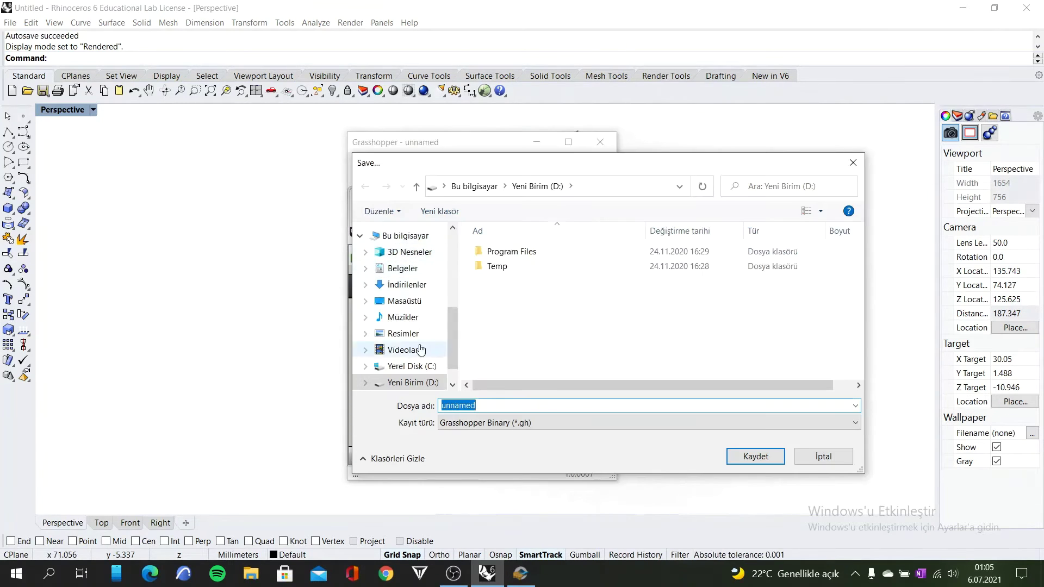
left_click(404, 300)
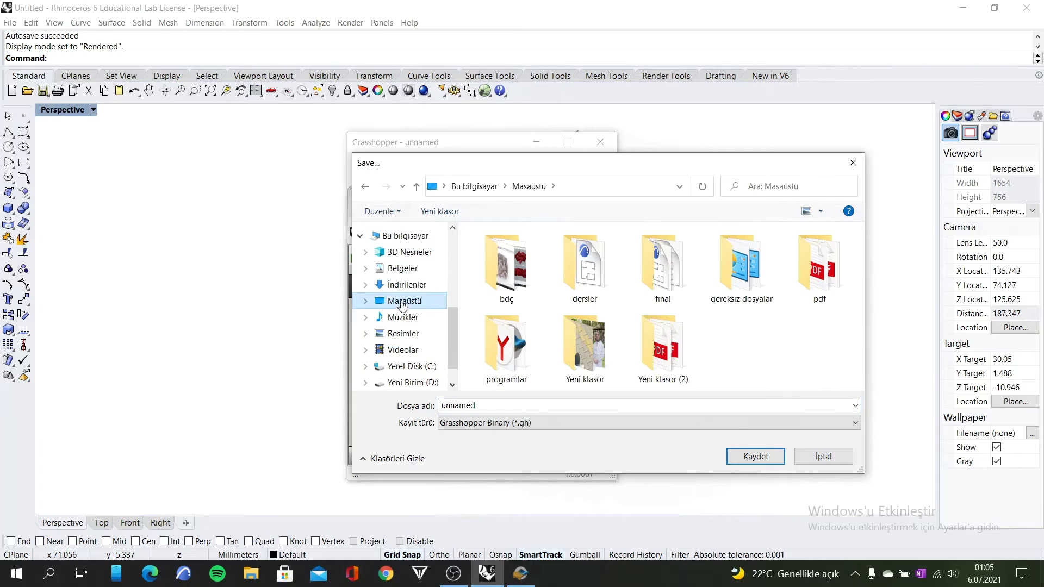
double_click(636, 407)
key("BackSpace")
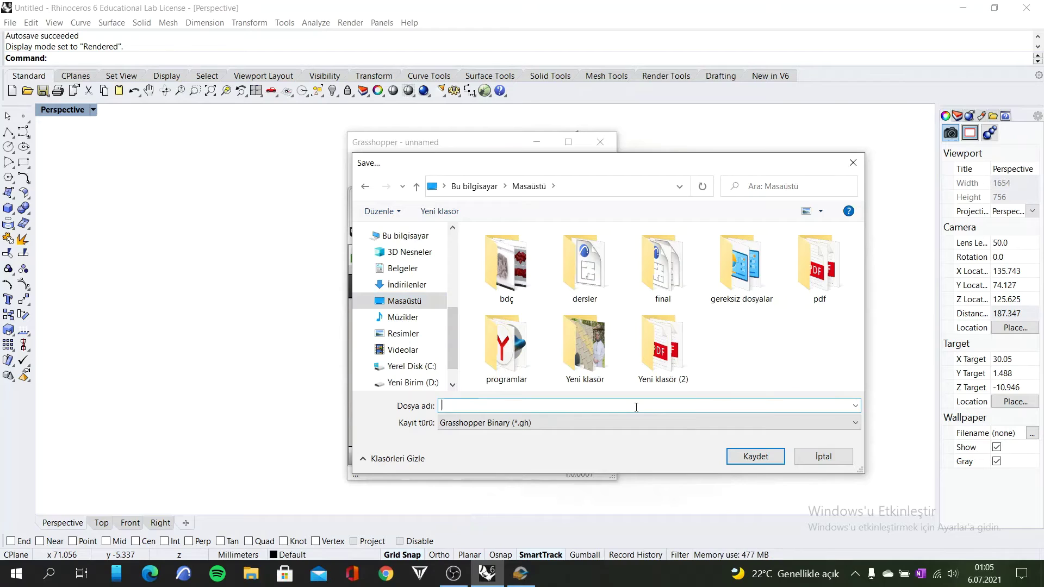
type("final")
left_click(772, 461)
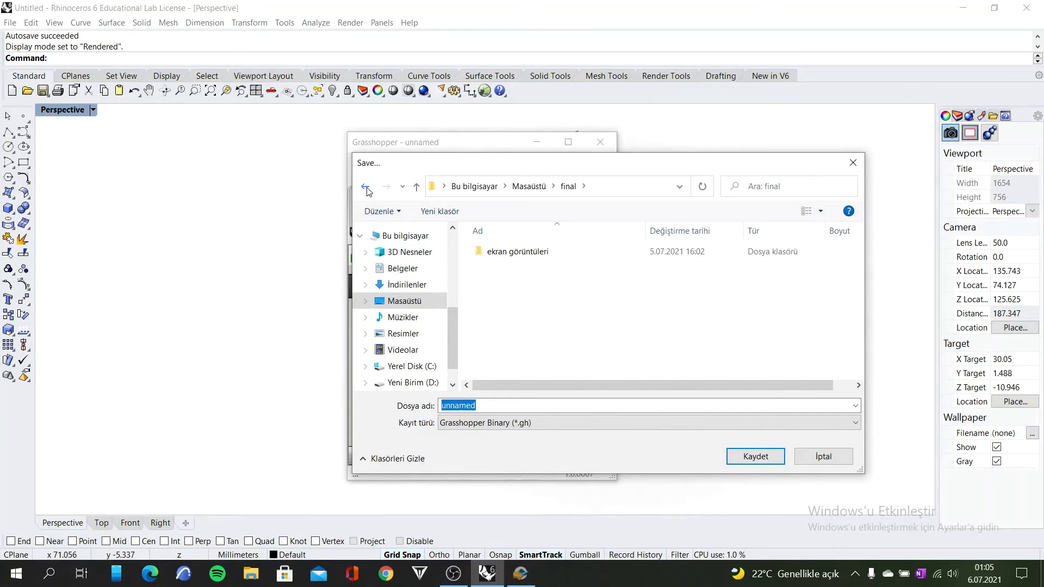
left_click(365, 188)
left_click(750, 457)
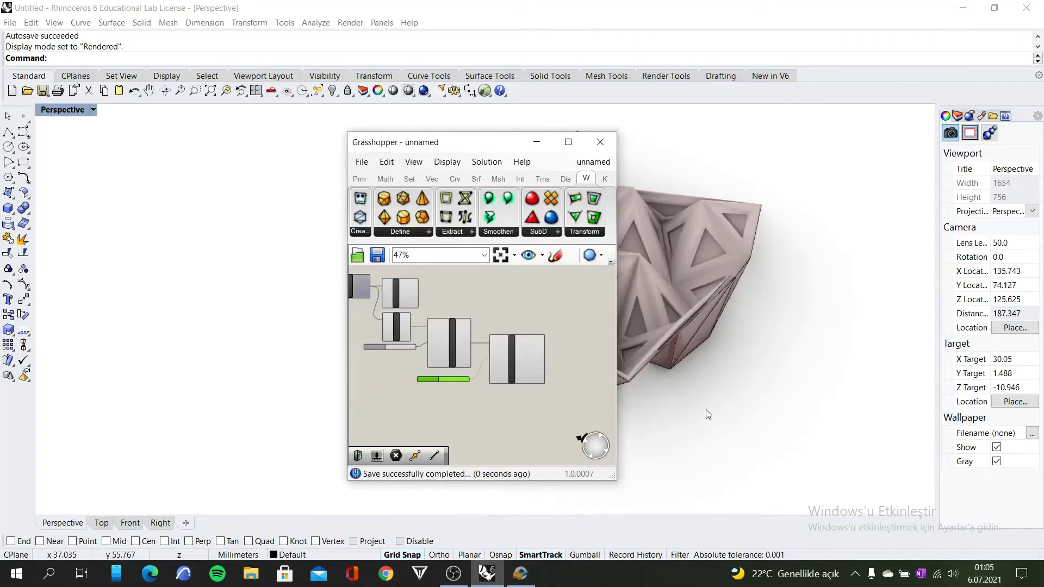
- Save the Rhino model on the desktop (Masaüstü) as Untitled in the Rhino 6 3D Models (*.3dm) format
left_click(11, 24)
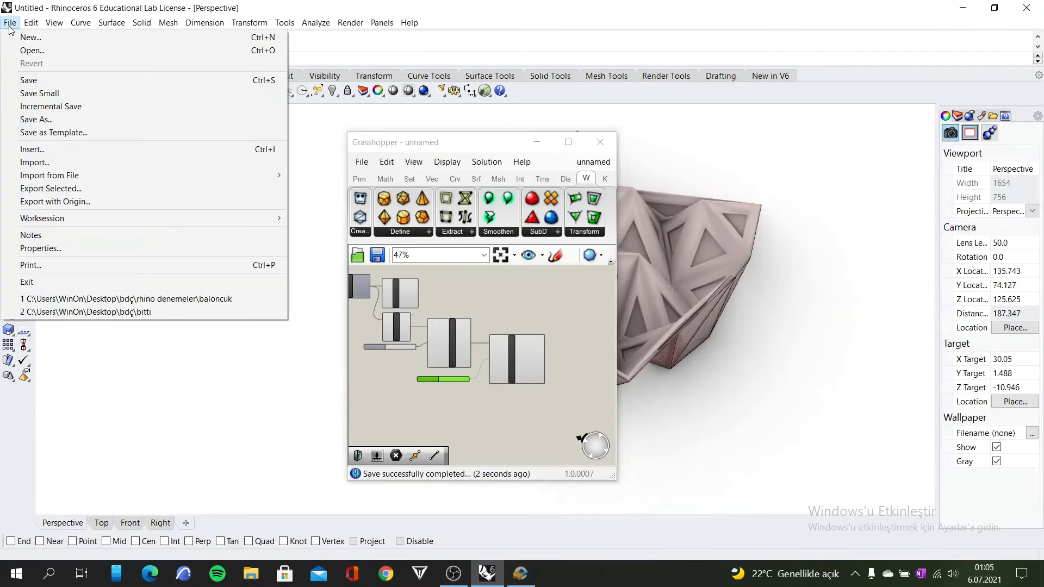
left_click(54, 119)
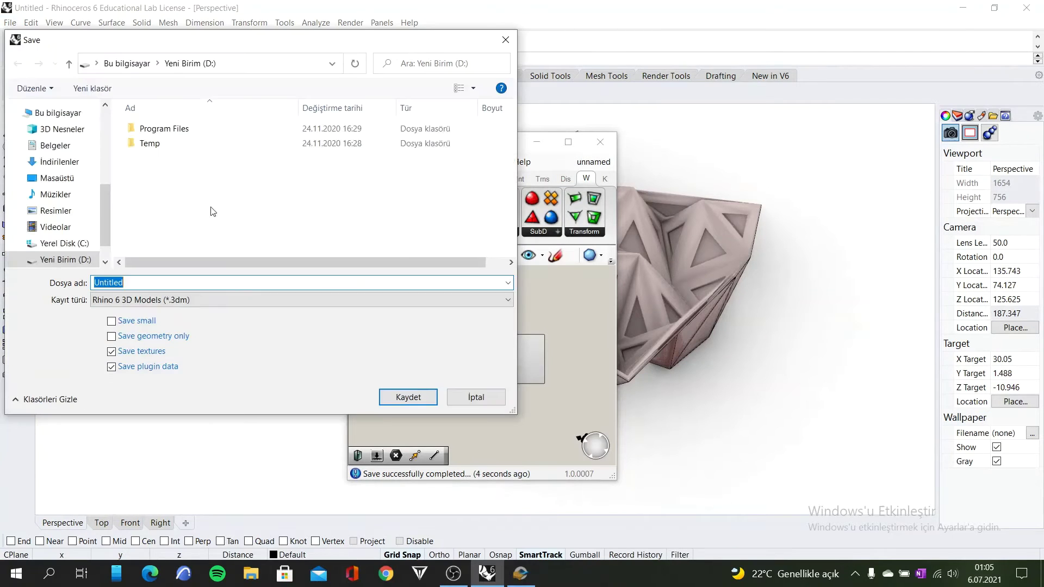
left_click(57, 178)
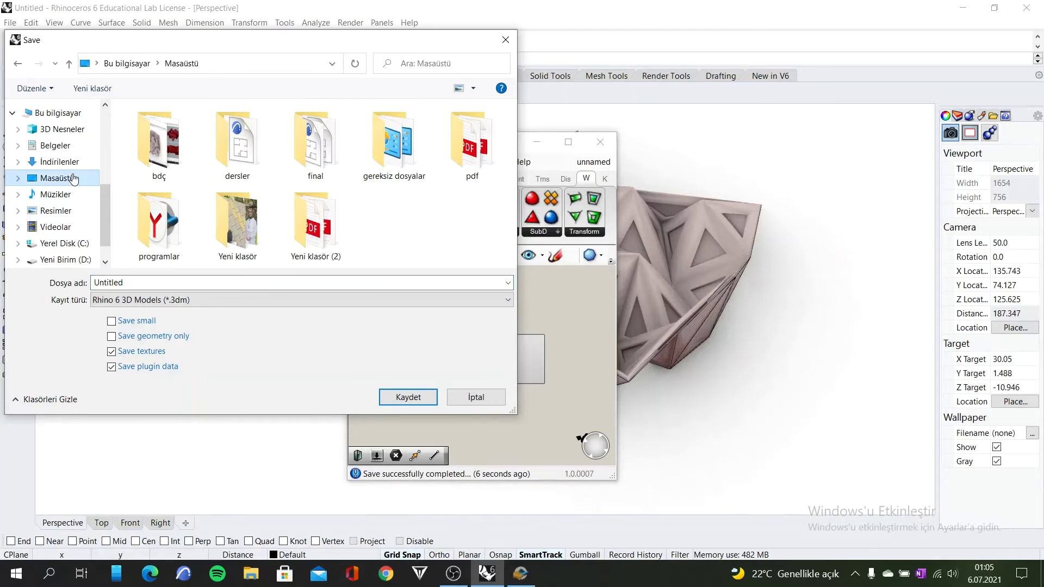
left_click(170, 283)
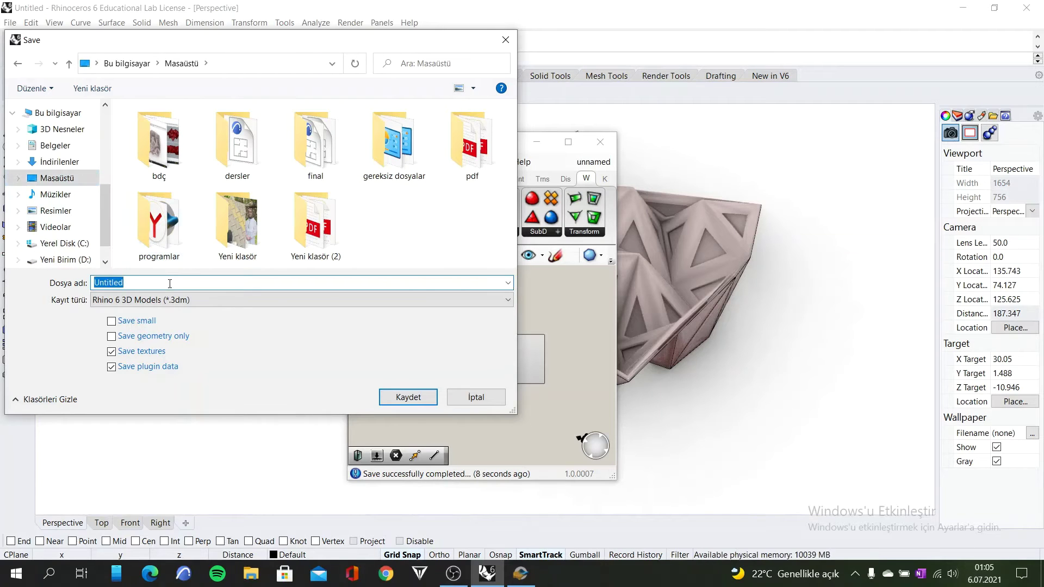
type("final")
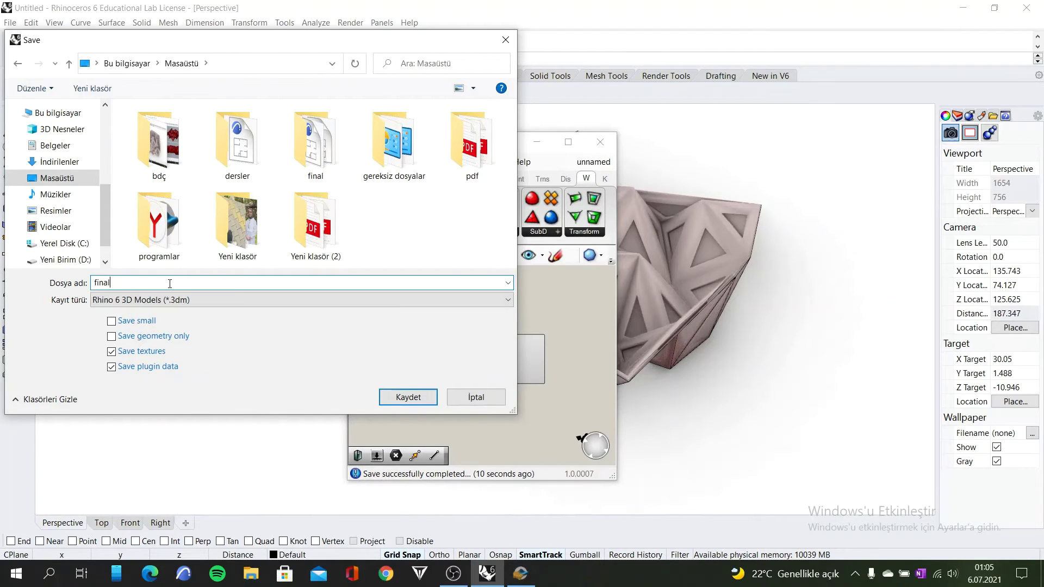
left_click(178, 300)
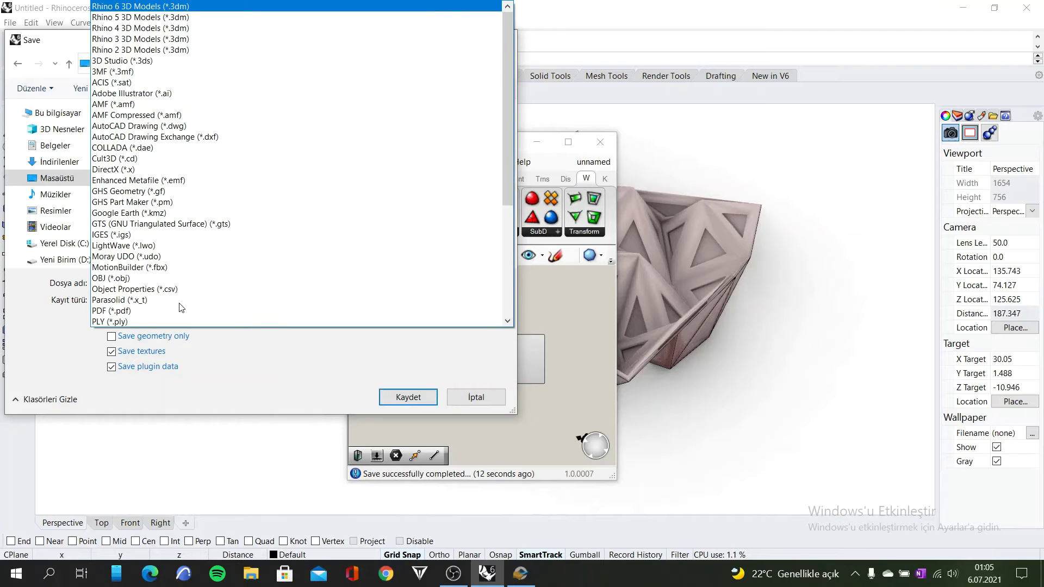
scroll(131, 190, "down", 3)
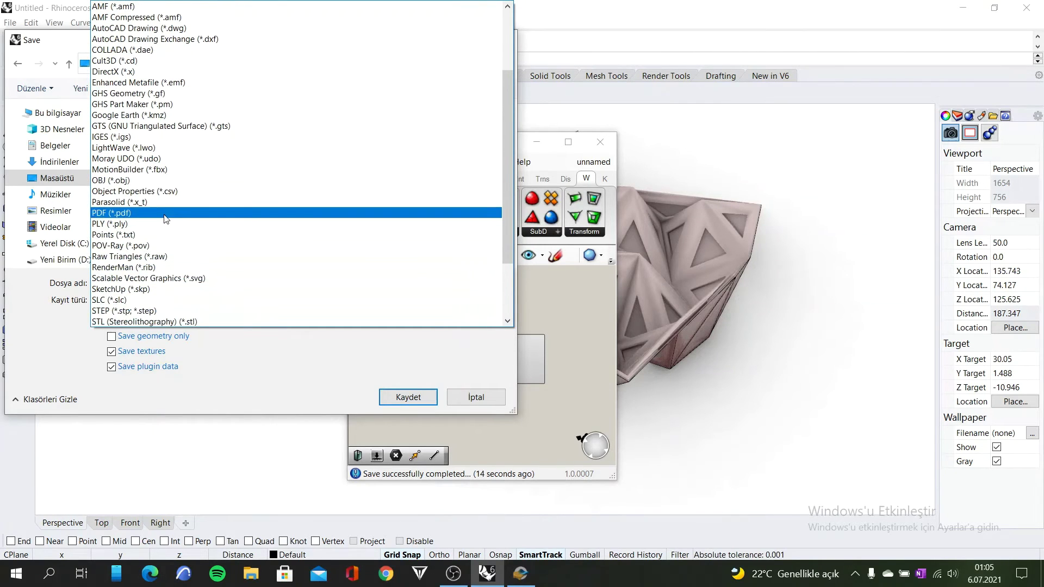
left_click(247, 359)
left_click(405, 396)
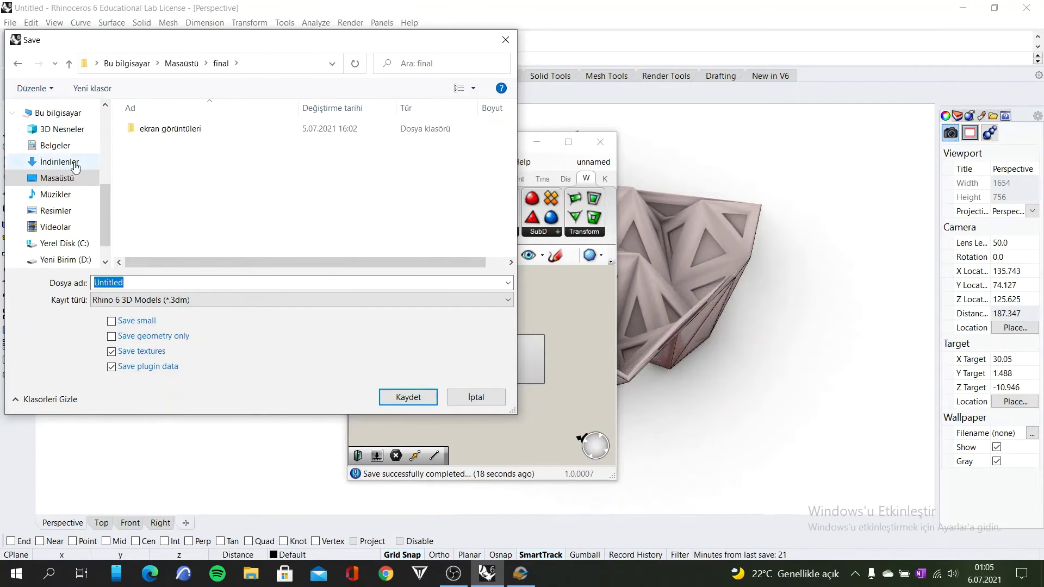
left_click(17, 64)
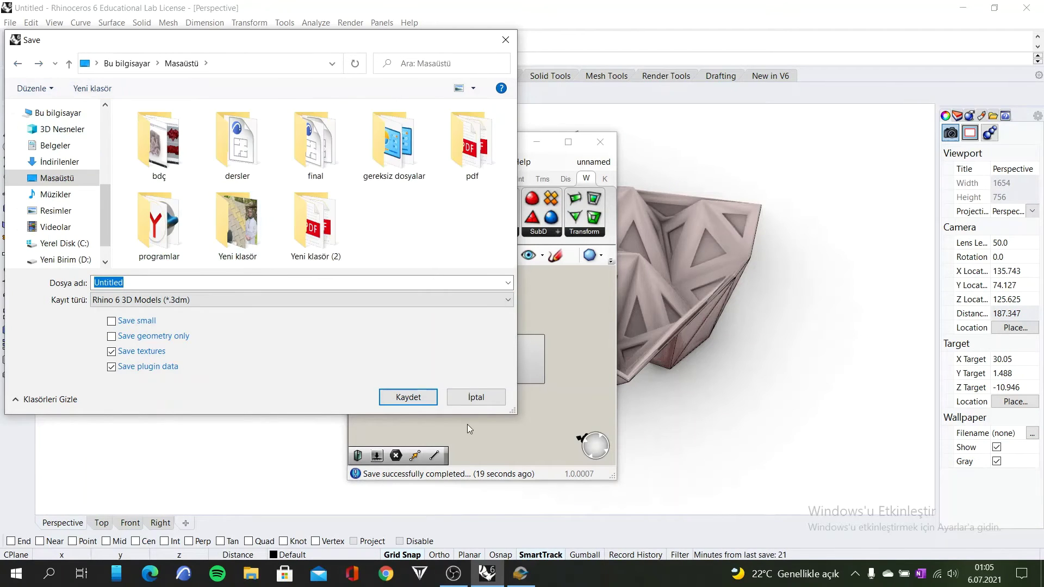
left_click(427, 397)
- Save a copy of the model on the desktop named final in STL (Stereolithography) (*.stl) format, and minimize Grasshopper
left_click(10, 23)
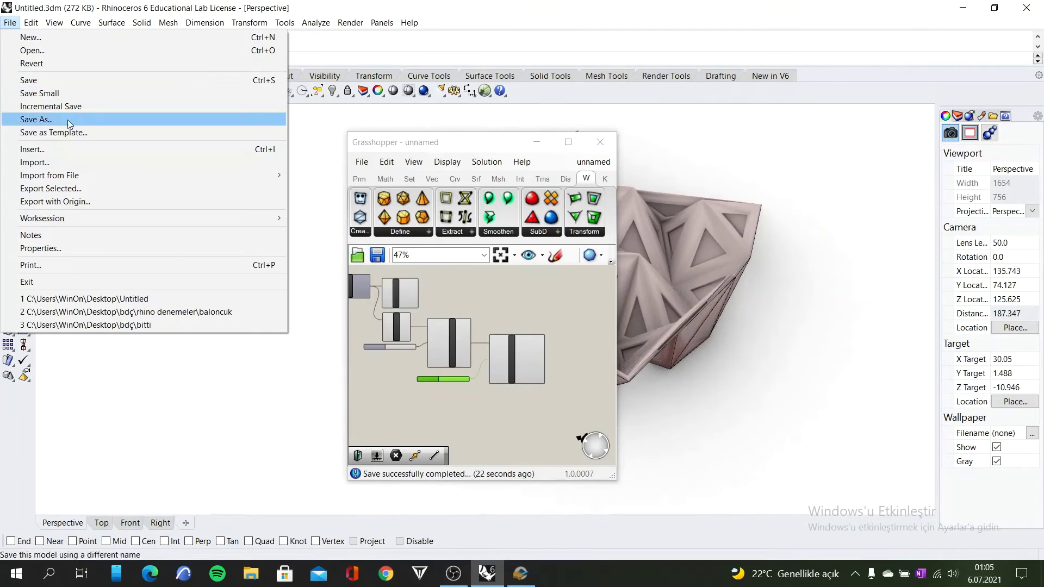
left_click(64, 122)
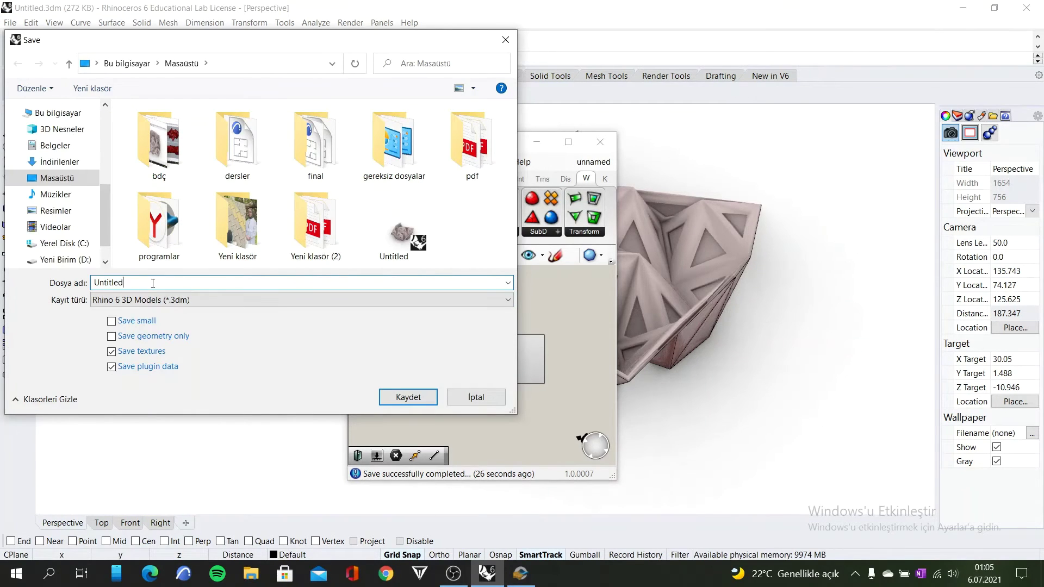
type("U")
key("BackSpace")
type("f")
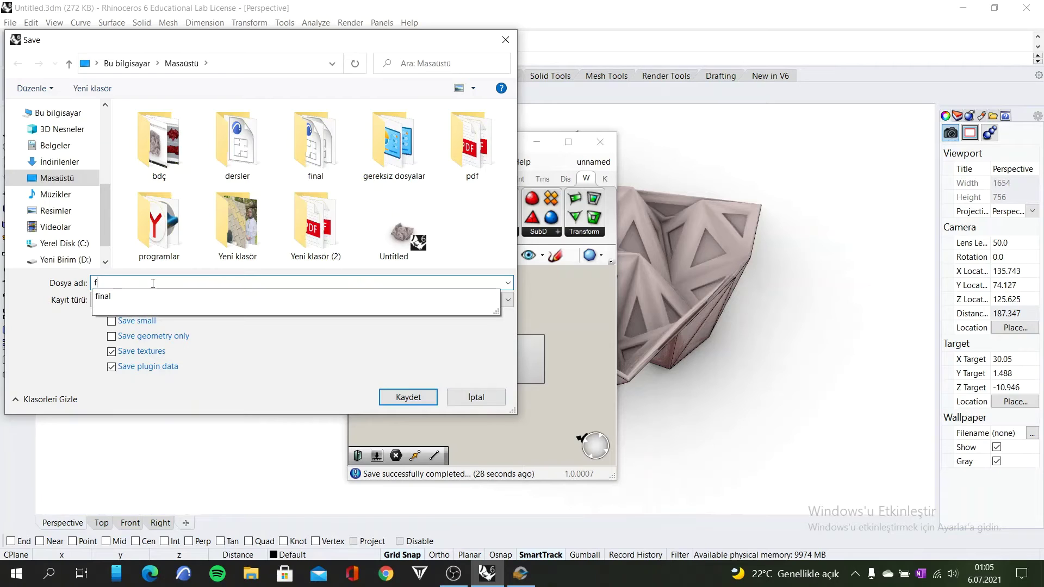
type("i")
left_click(152, 296)
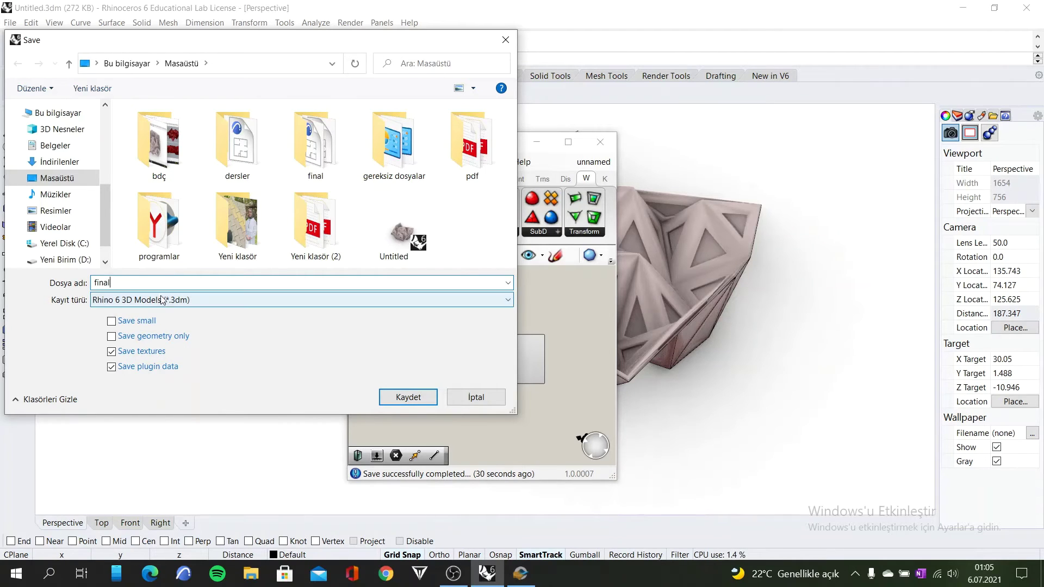
left_click(164, 300)
scroll(153, 267, "down", 1)
scroll(153, 266, "down", 4)
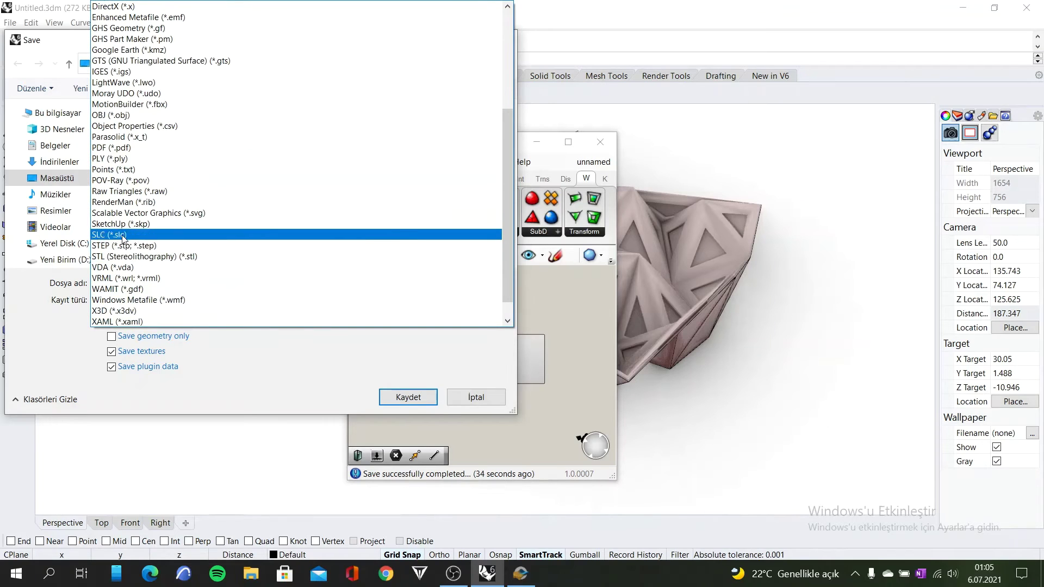
left_click(125, 256)
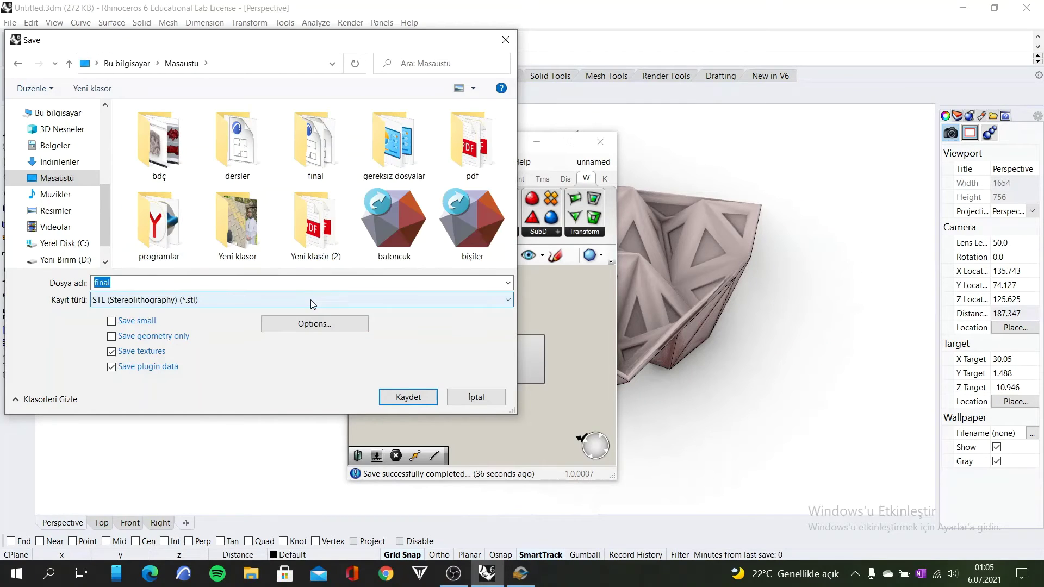
left_click(403, 398)
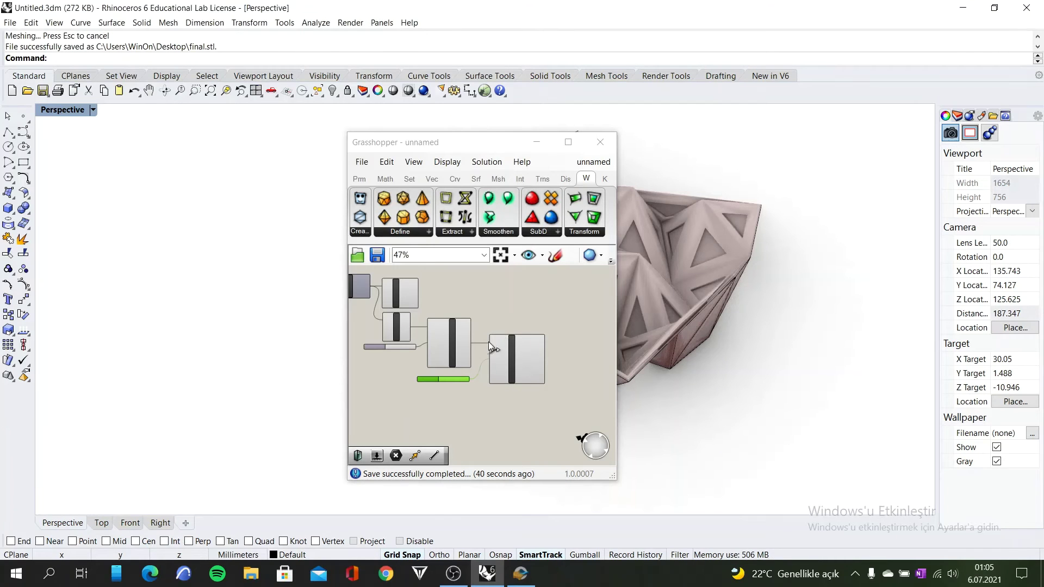
left_click(535, 143)
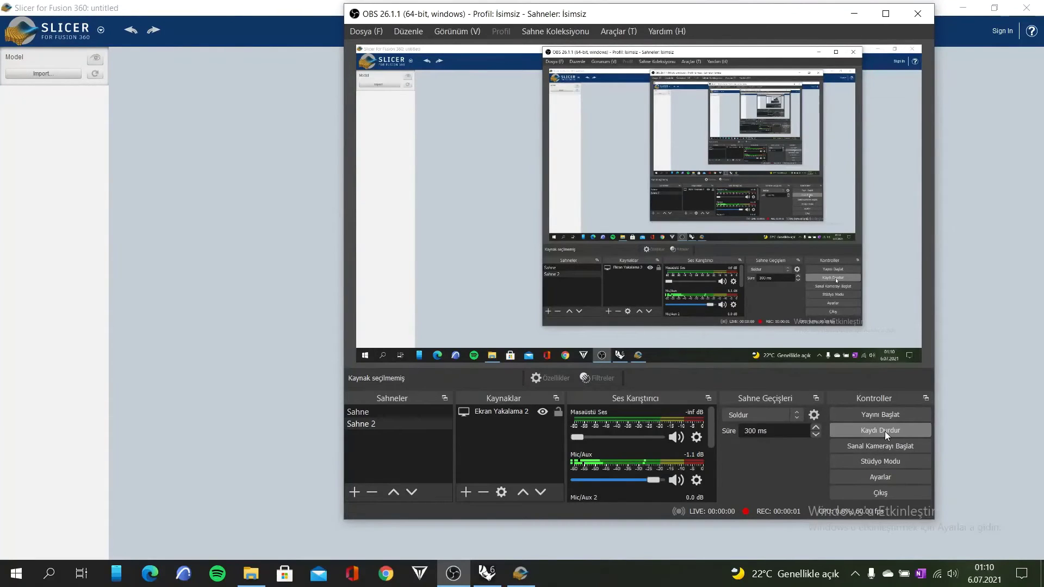
- Minimize OBS and import final.stl from D:\ into Slicer for Fusion 360 with the mesh up-axis set to Z
left_click(854, 13)
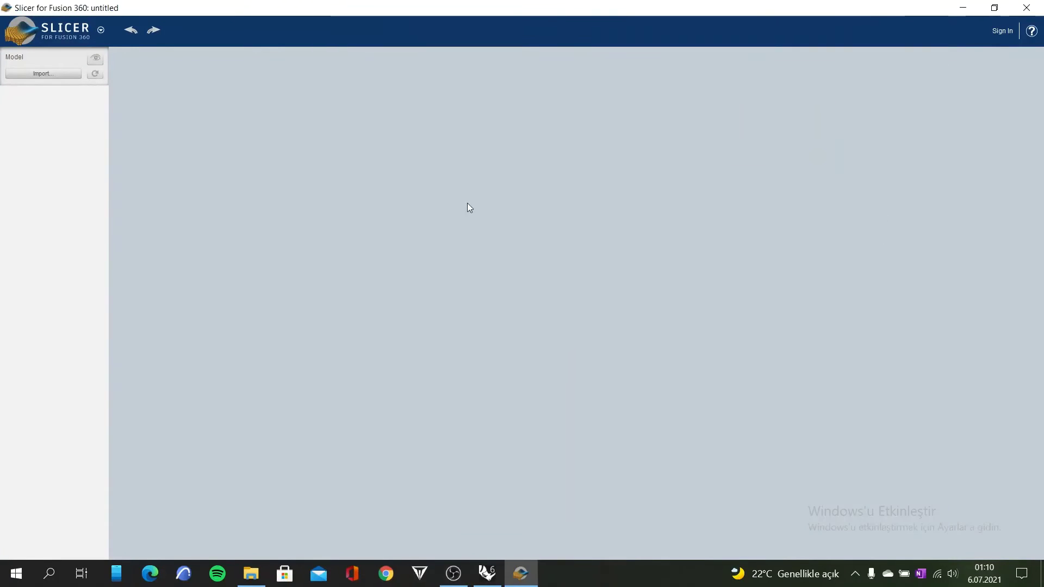
left_click(63, 75)
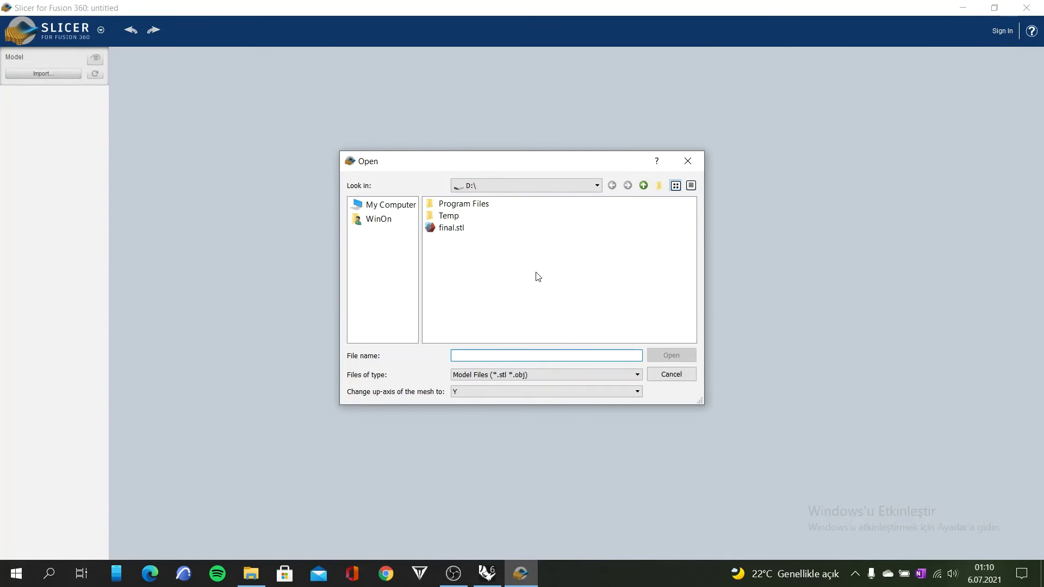
left_click(455, 228)
left_click(510, 388)
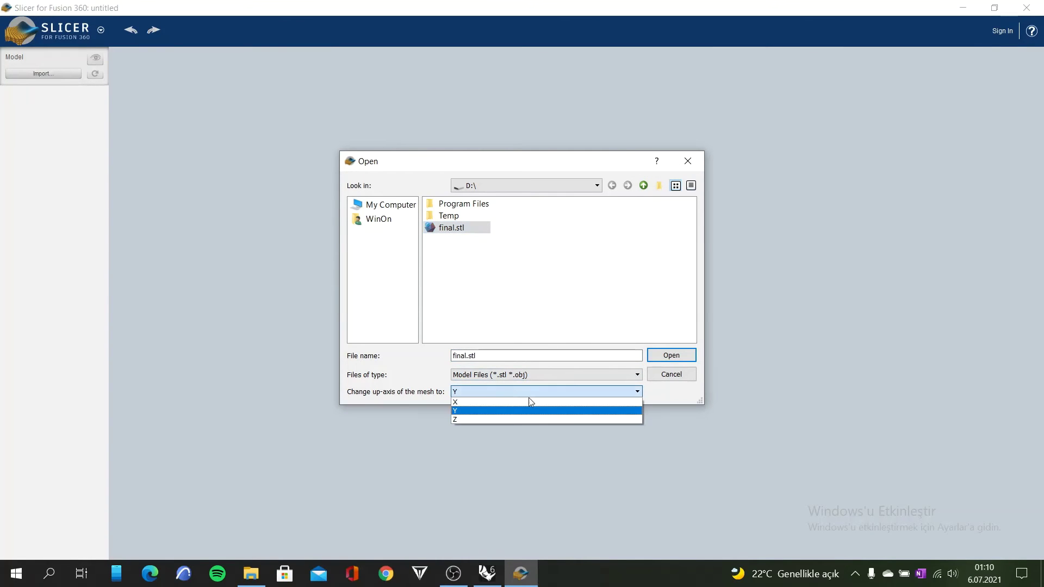
left_click(538, 422)
left_click(674, 356)
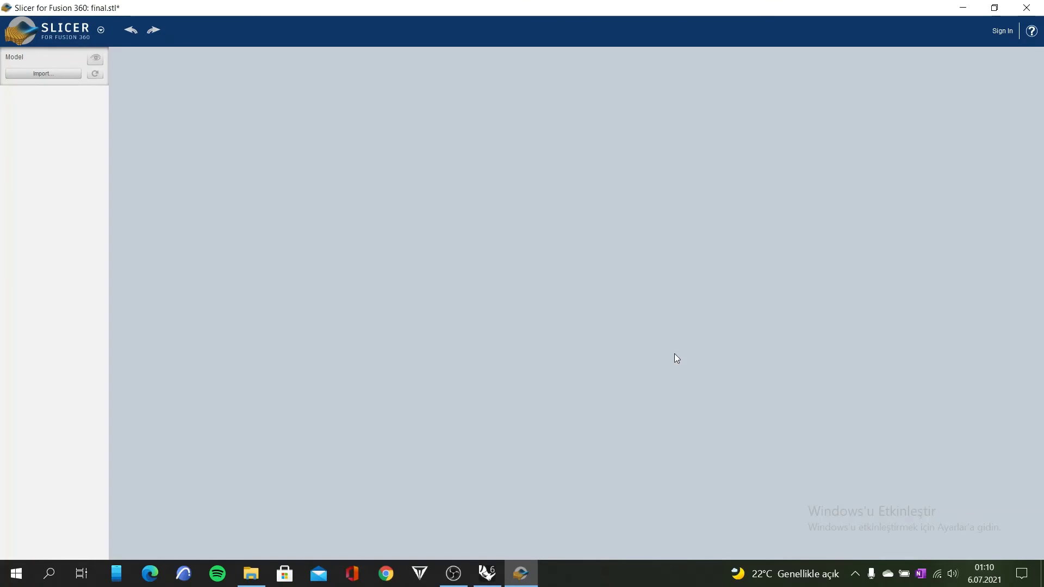
- Set the object size units of the imported model to mm
left_click_drag(606, 285, 389, 291)
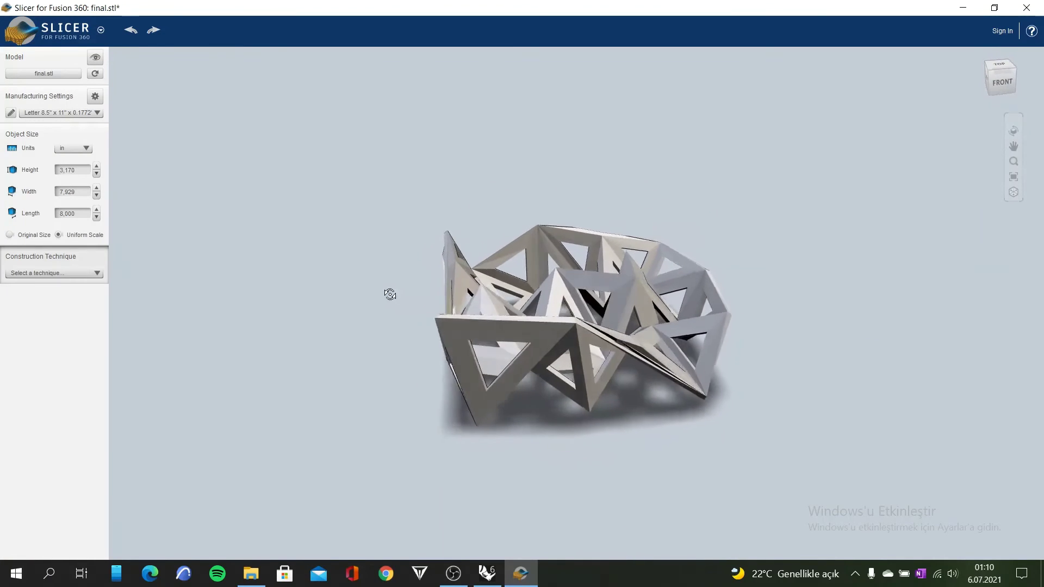
left_click_drag(520, 374, 569, 387)
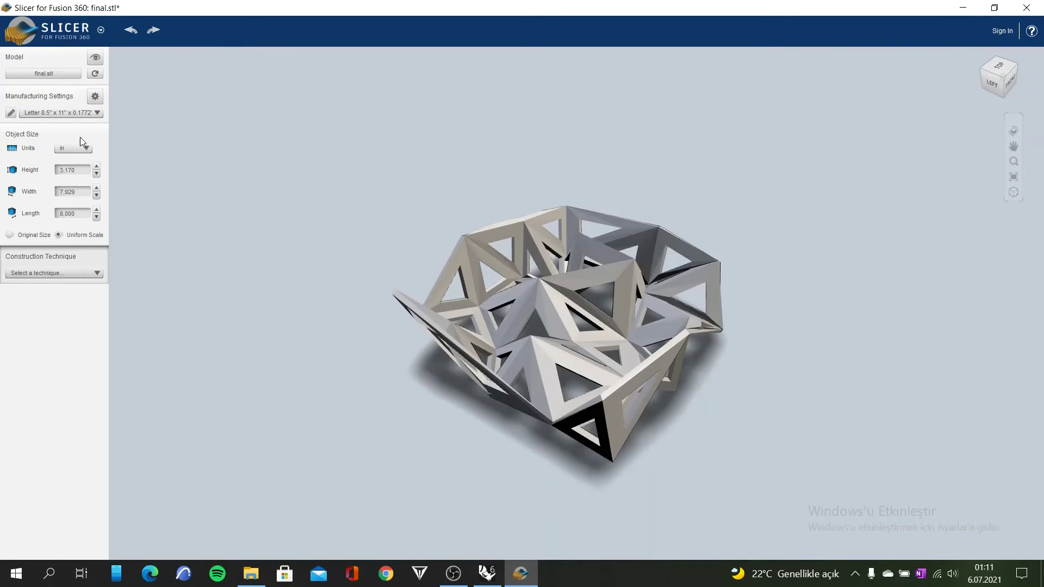
left_click(78, 179)
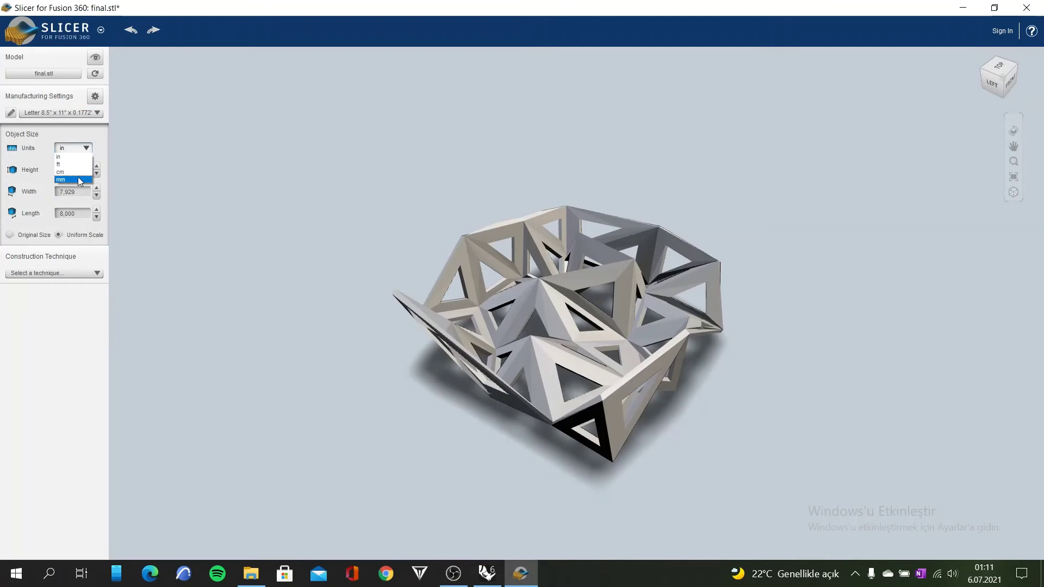
- Apply the Stacked Slices construction technique and inspect the sliced model up close from several angles
left_click(63, 276)
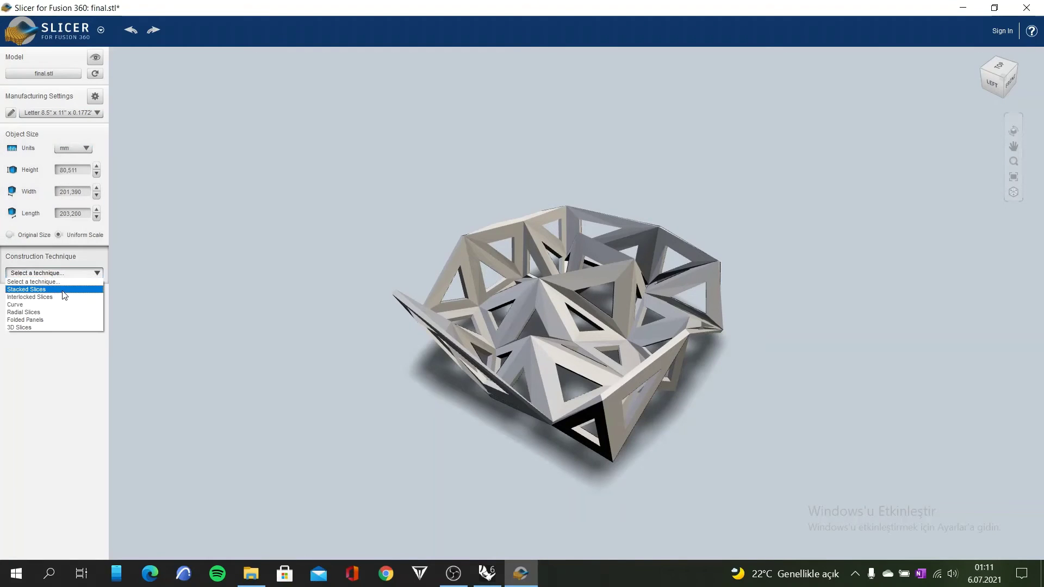
left_click(196, 280)
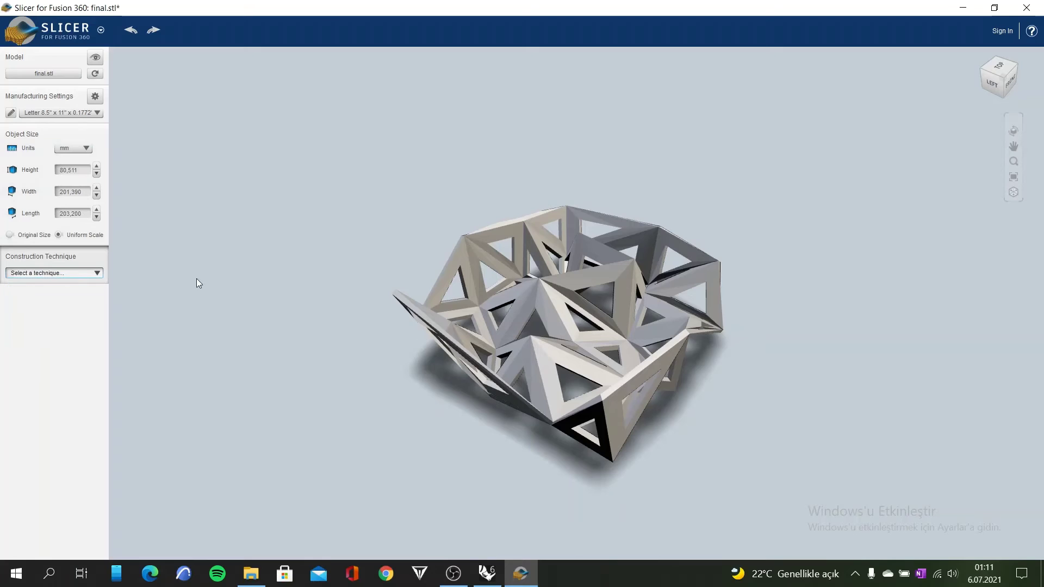
left_click(63, 272)
left_click(76, 280)
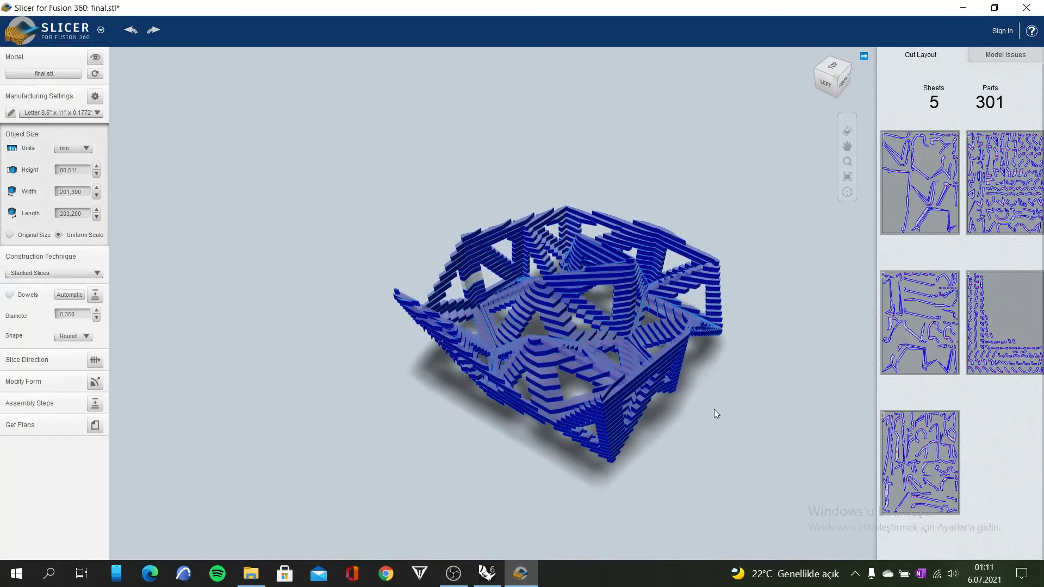
left_click_drag(781, 458, 707, 381)
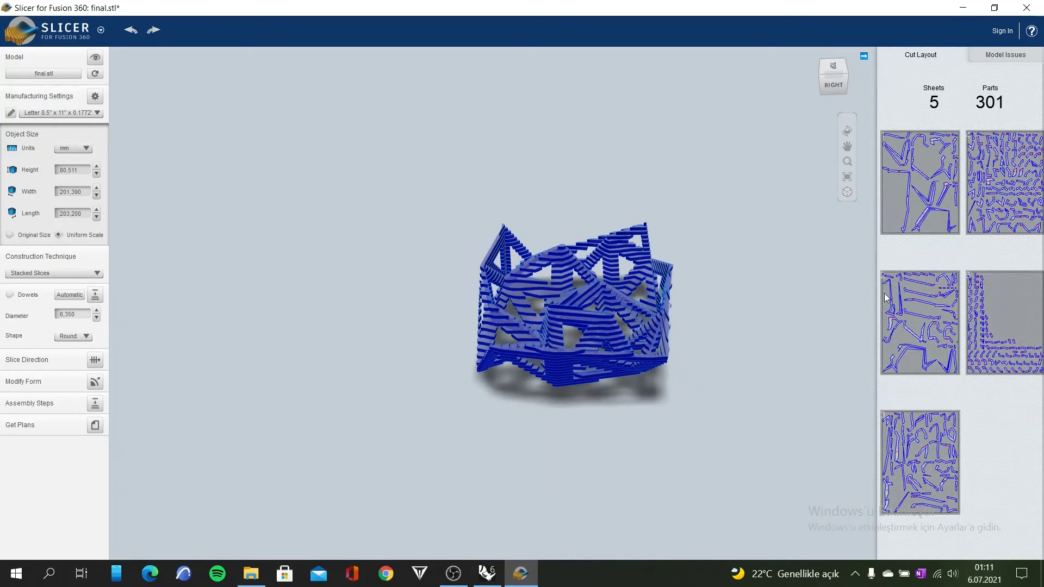
left_click(847, 161)
left_click_drag(651, 388, 625, 370)
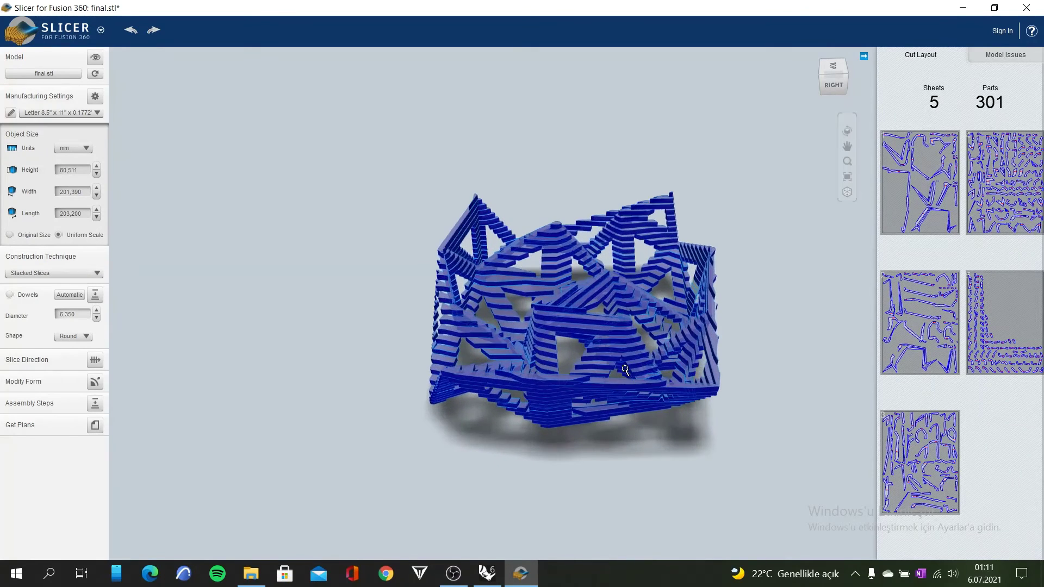
right_click_drag(625, 370, 535, 320)
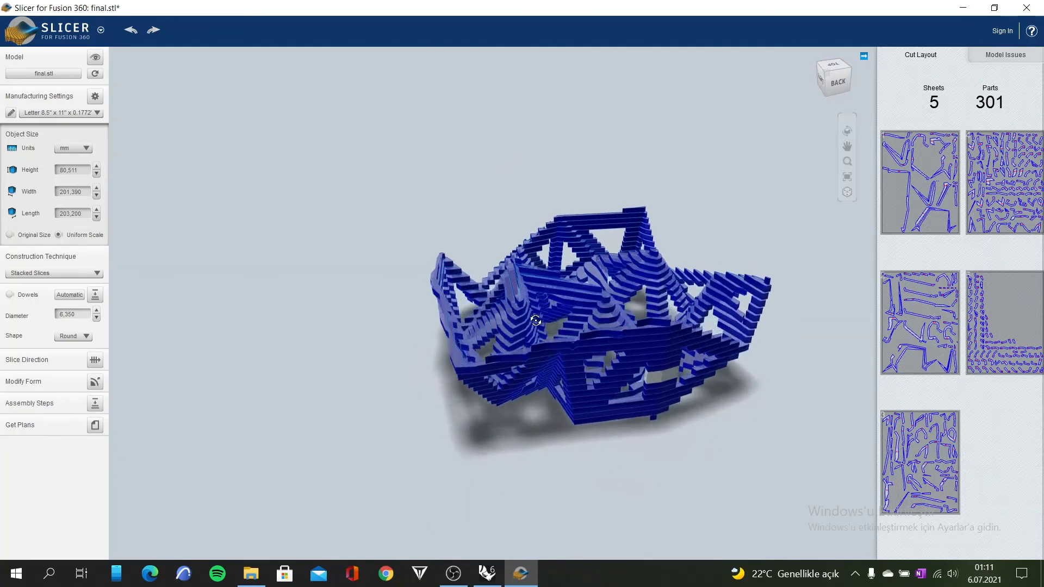
- Switch the construction technique to Interlocked Slices and view the resulting model
left_click(45, 273)
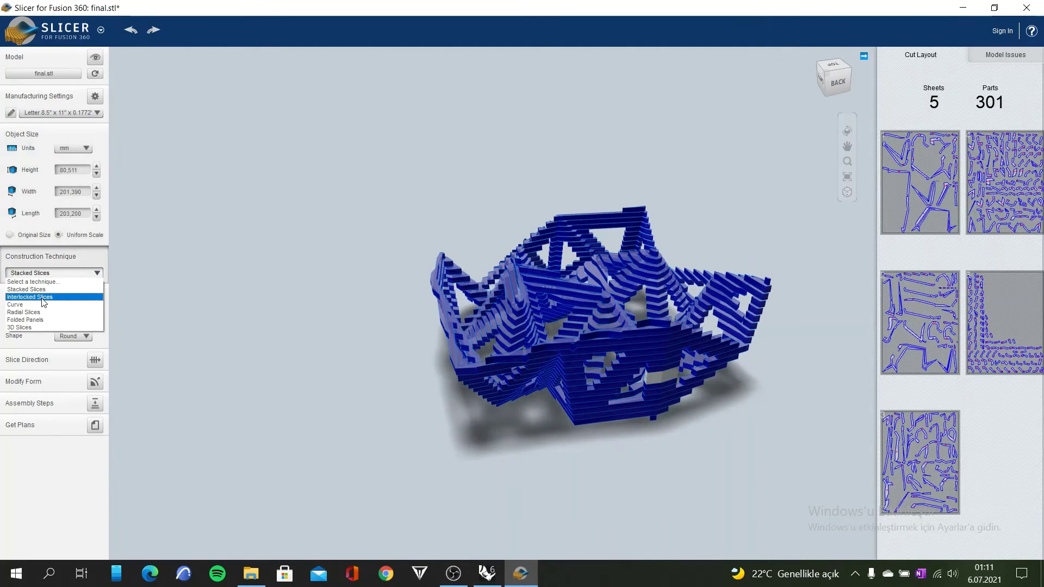
left_click(43, 298)
right_click_drag(544, 315, 337, 310)
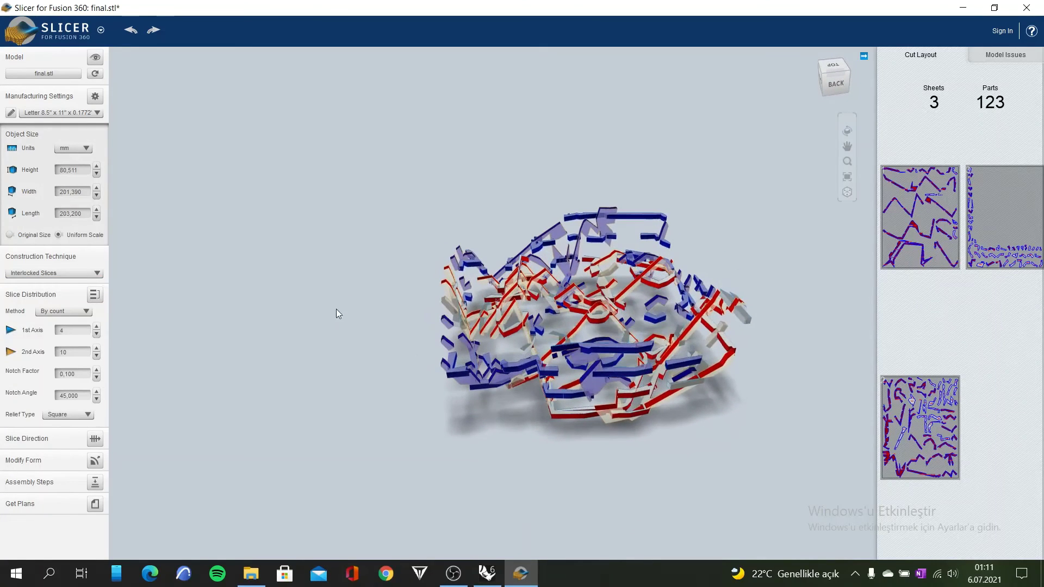
left_click(48, 315)
- Try the Curve construction technique on the model, followed by Radial Slices
left_click(61, 273)
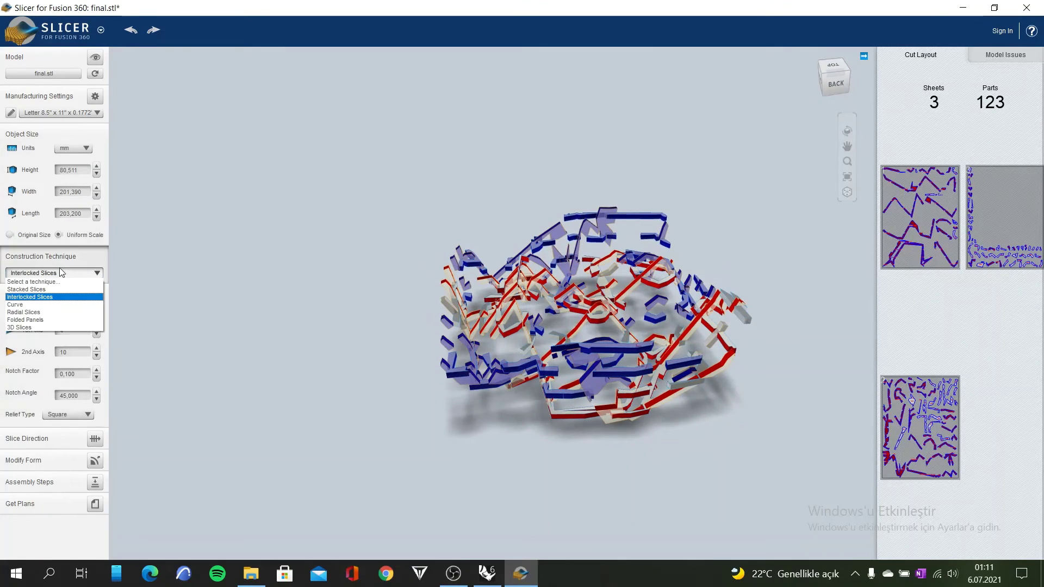
left_click(47, 305)
left_click(61, 273)
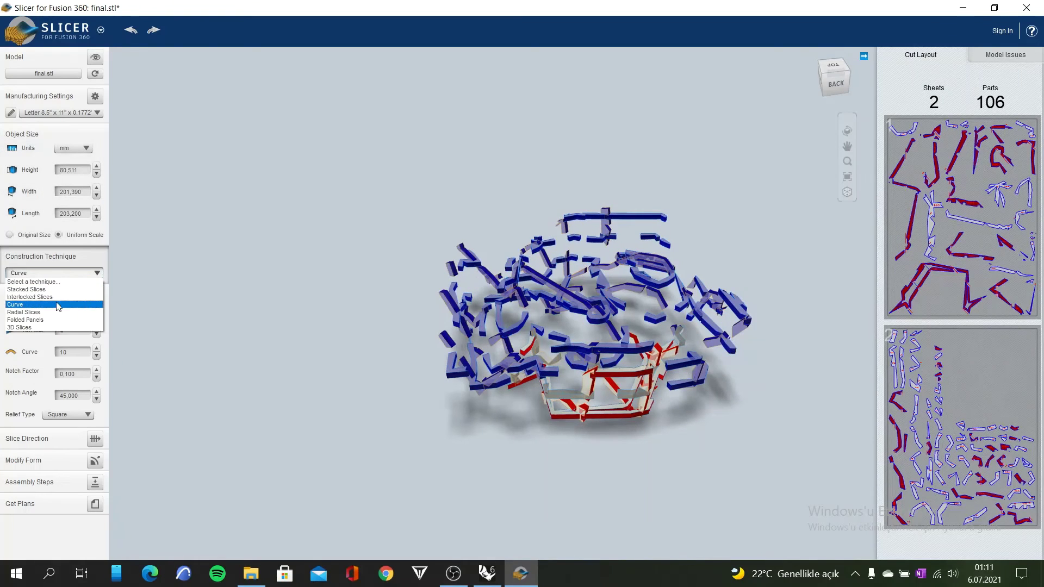
left_click(57, 315)
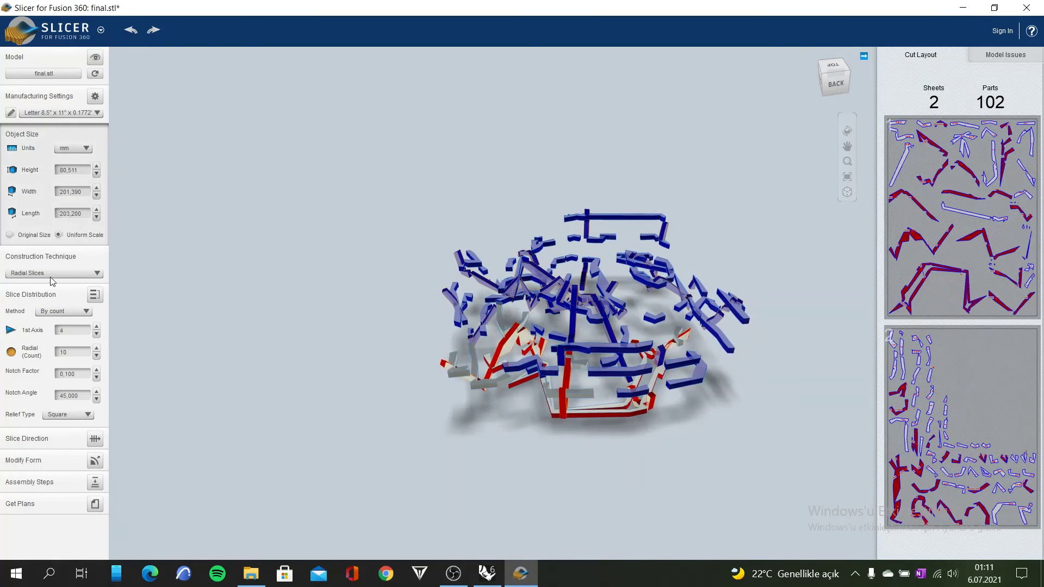
- Set the construction technique to Folded Panels and inspect the panelled model from another side
left_click(52, 281)
left_click(49, 327)
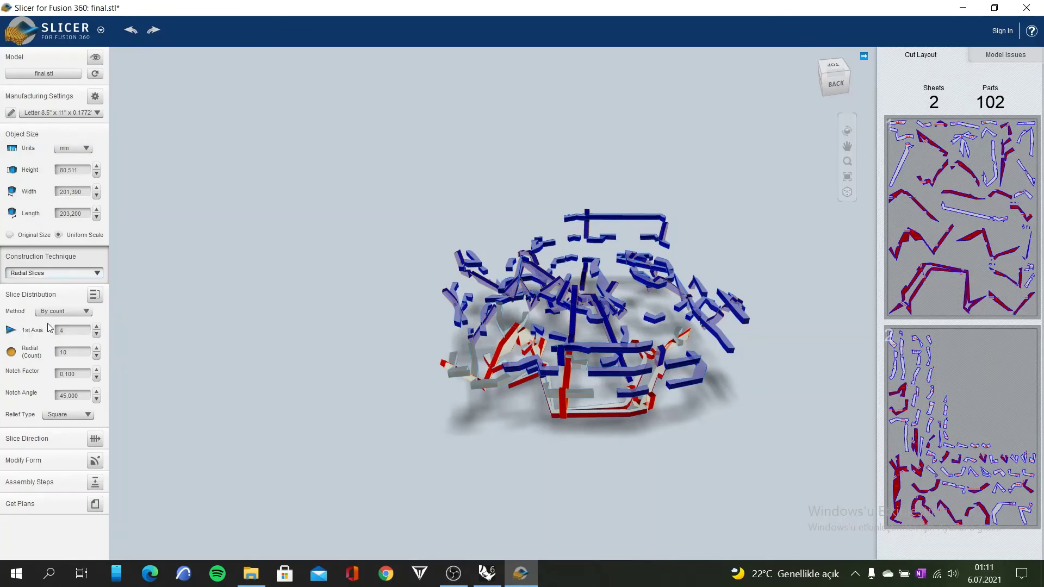
key("Down")
left_click_drag(389, 322, 618, 353)
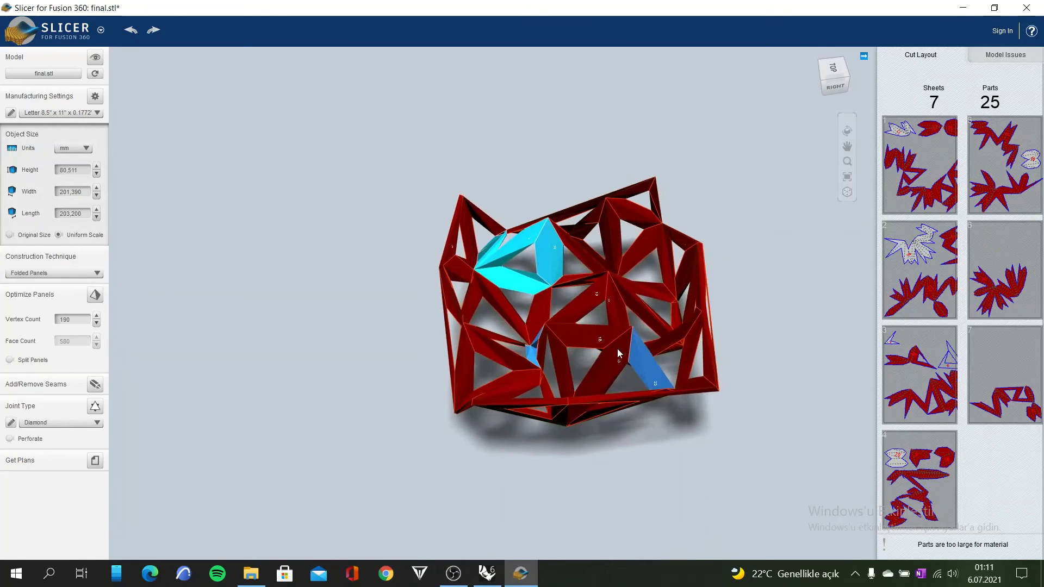
left_click_drag(459, 344, 429, 331)
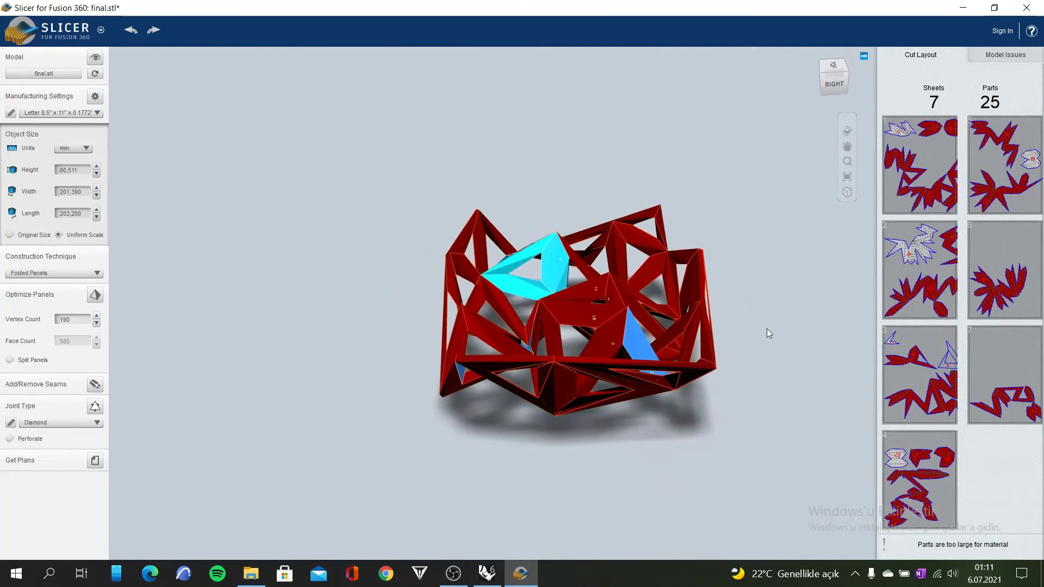